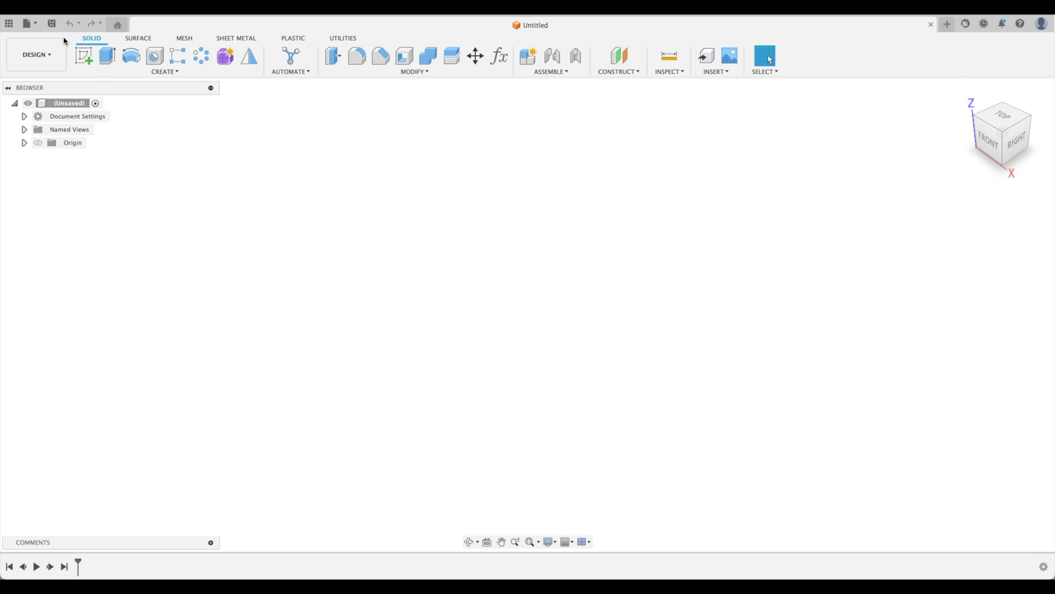
Save the design under the name 'Box, Lid, with Threaded Inserts'.
click(53, 26)
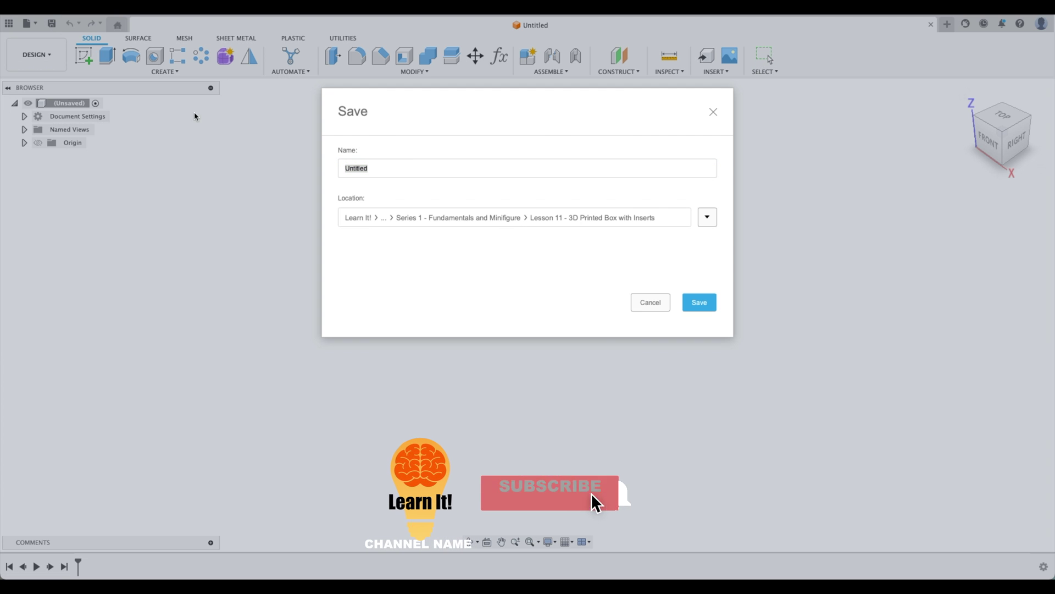
key(shift)
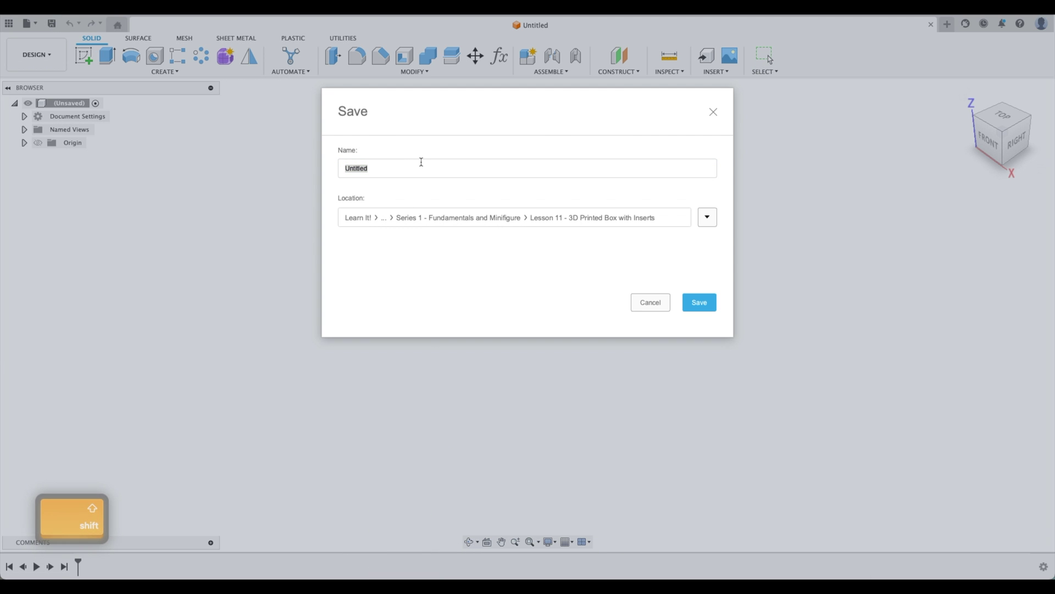
text(B)
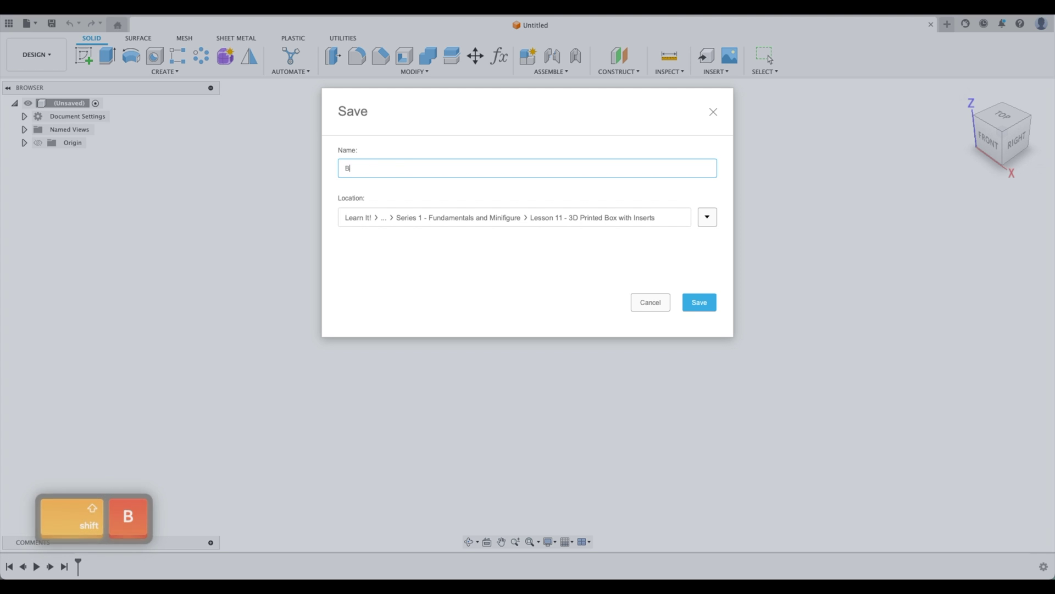
text(ox, Lid)
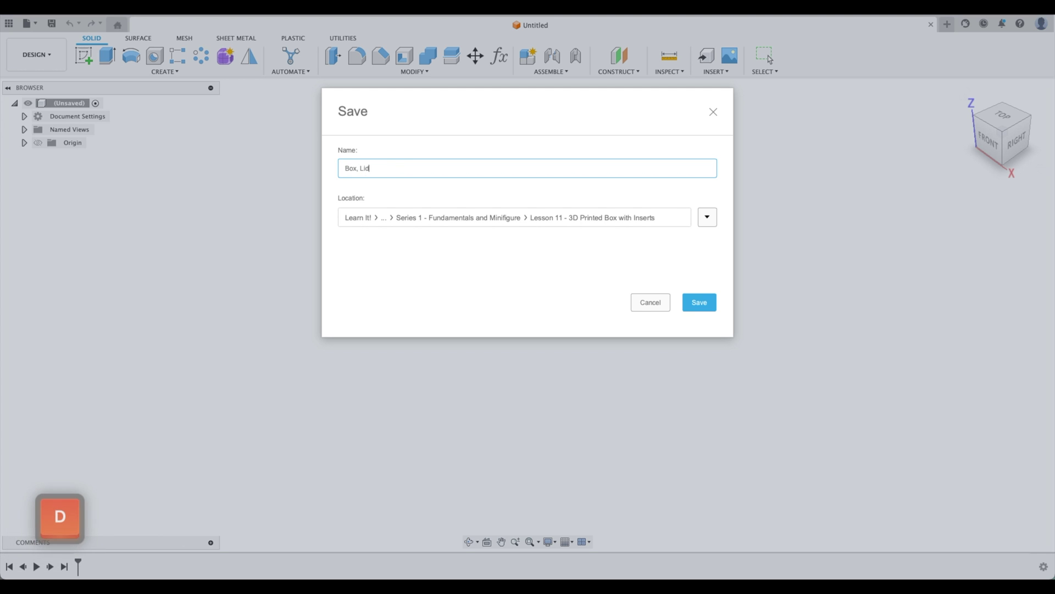
text(, a)
key(BackSpace)
text(with Threaded)
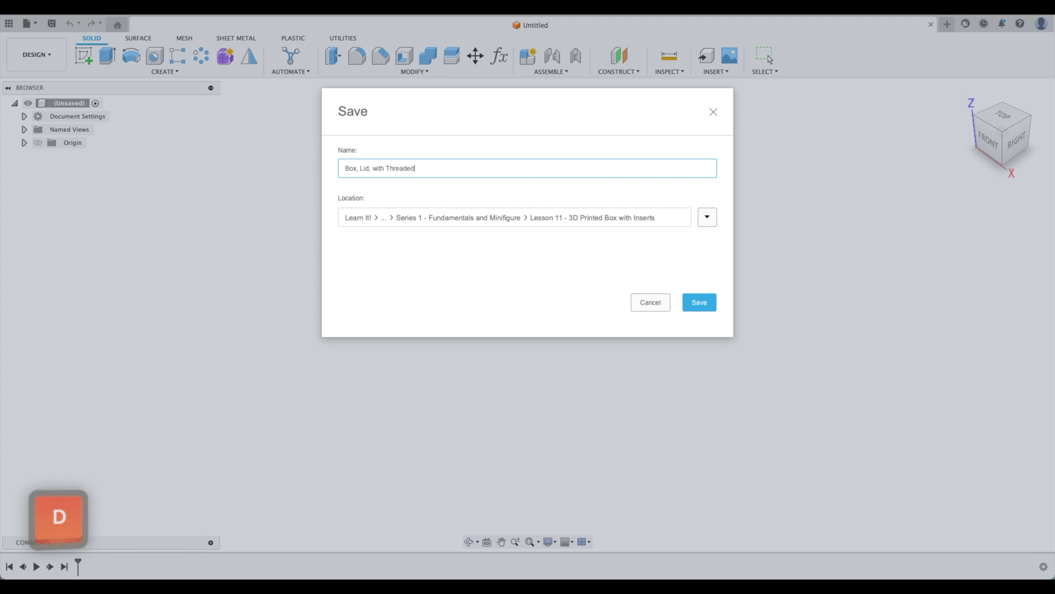
text( Inserts)
key(Return)
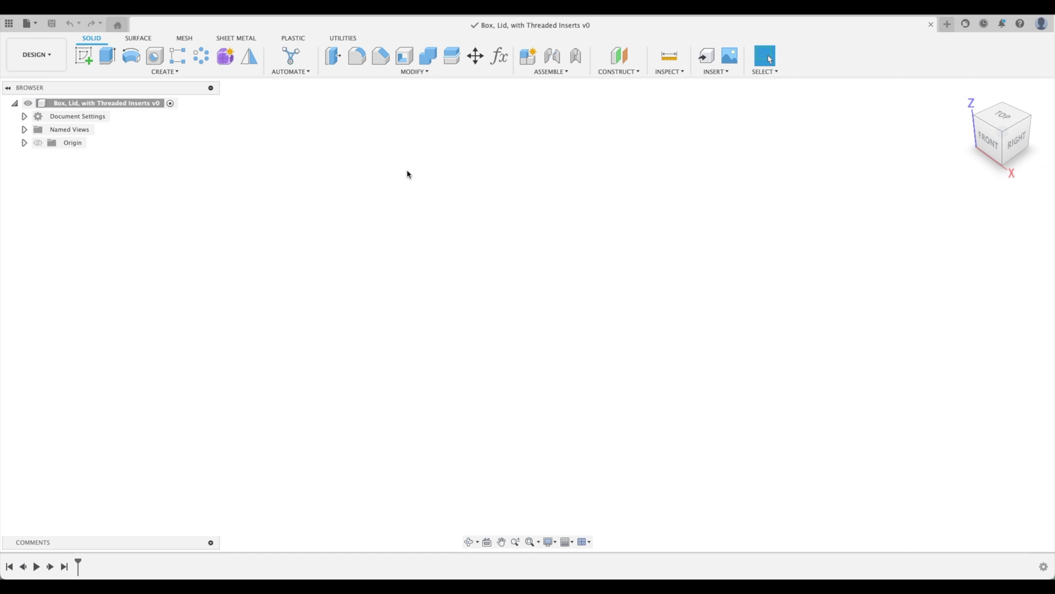
click(499, 55)
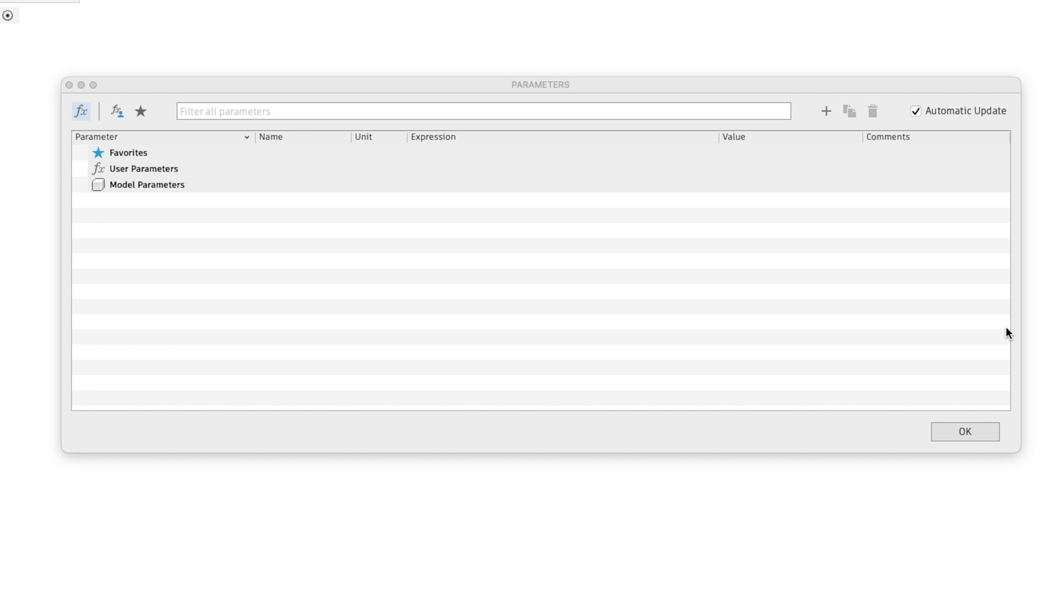
Add user parameters Width 6 in, Depth 2 in and Height 2 in.
click(826, 112)
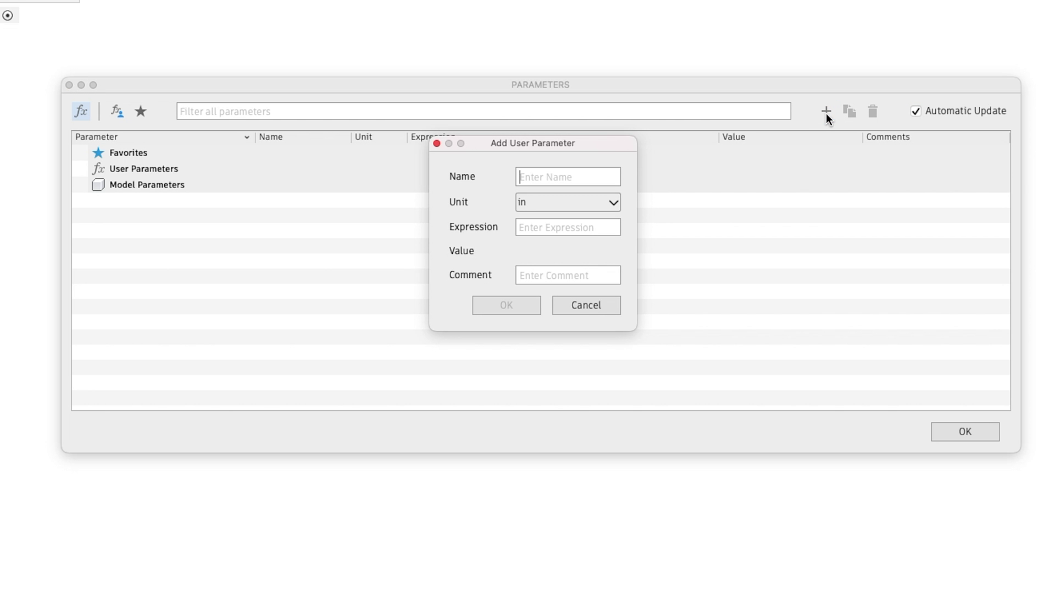
text(Width)
key(Tab)
text(6)
key(Return)
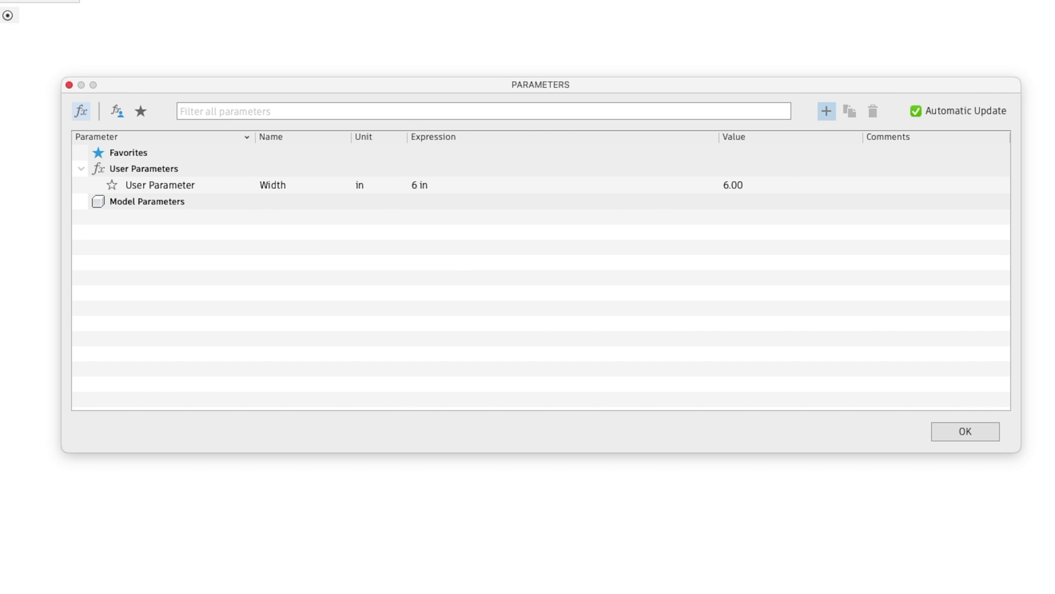
click(825, 113)
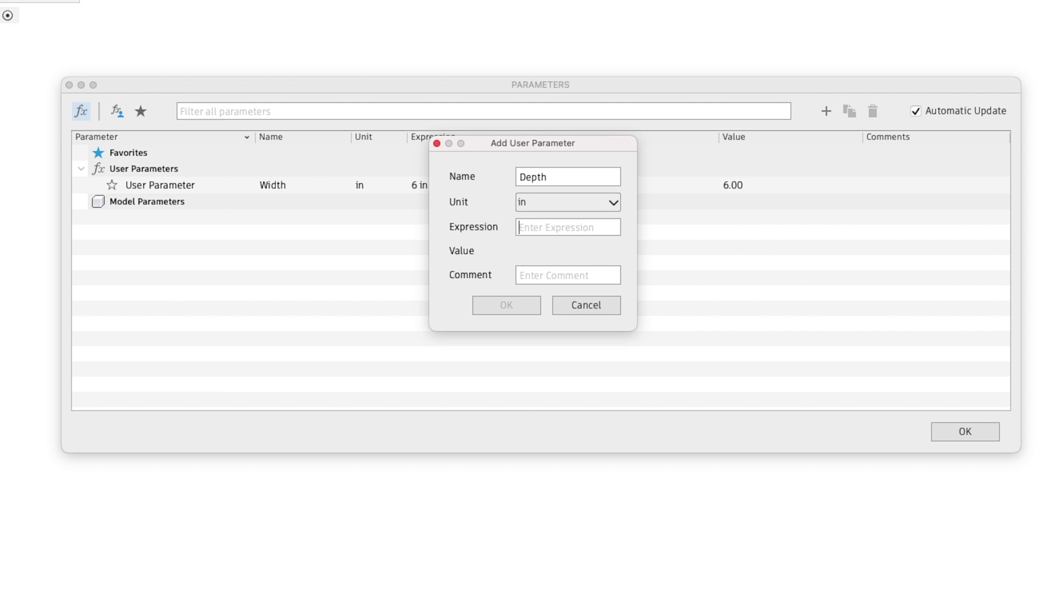
key(Tab)
text(2)
key(Return)
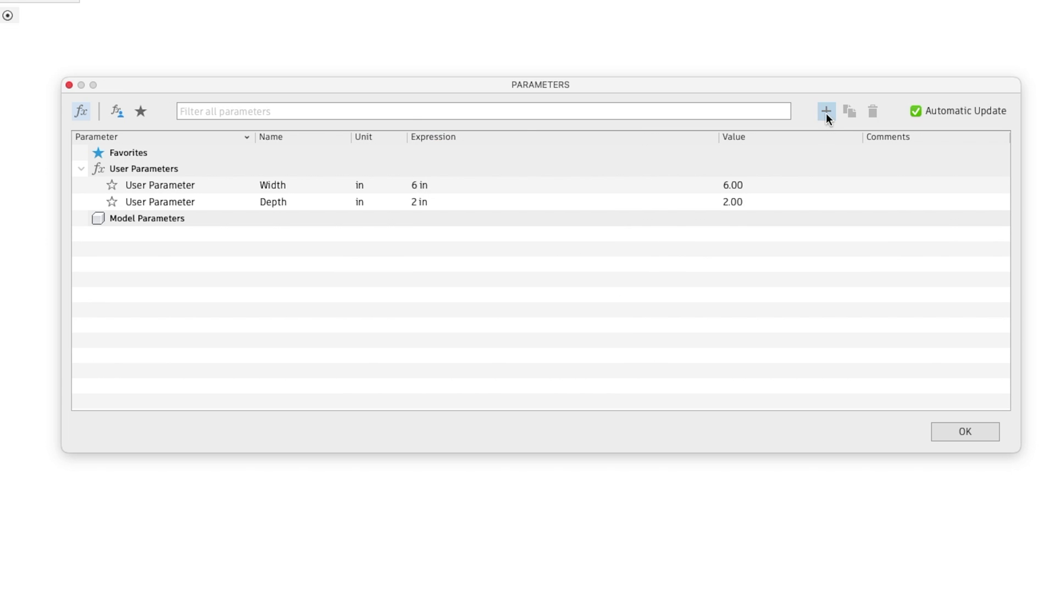
click(827, 112)
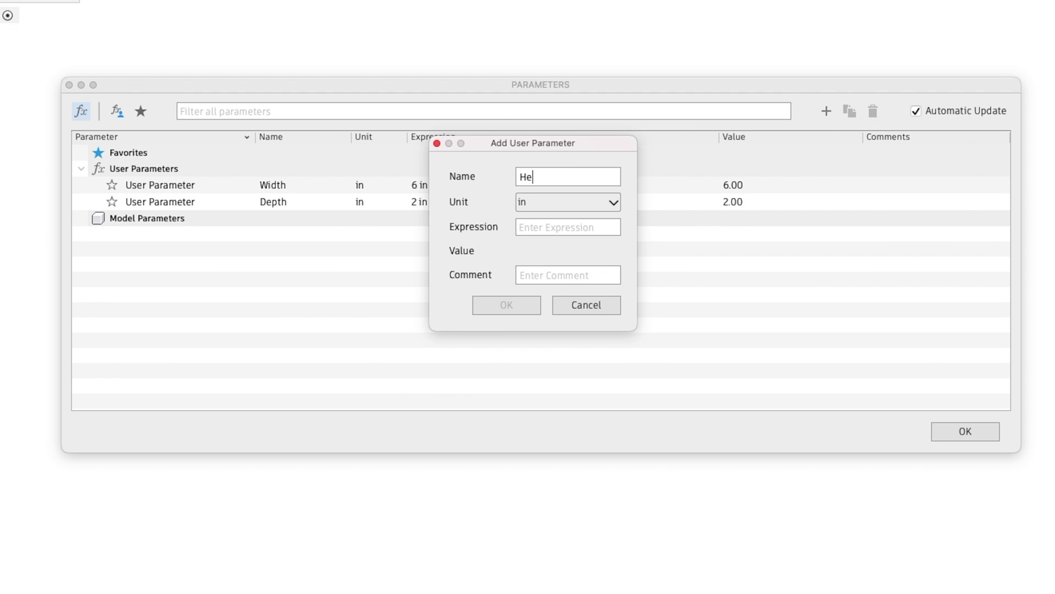
text(2)
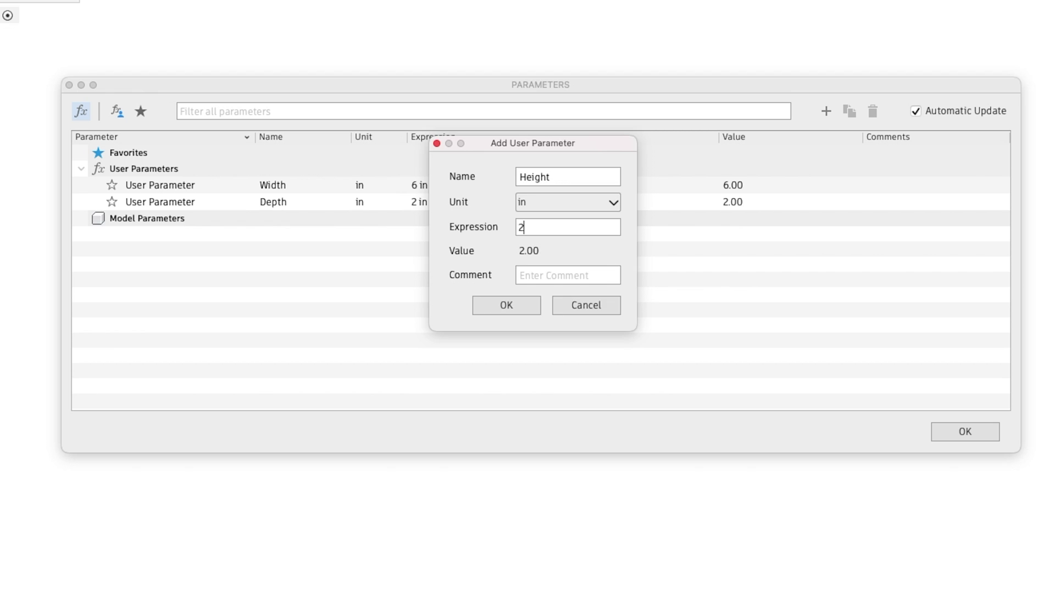
key(Return)
Add WallThickness 0.25 in and LidHeight 0.25 in parameters and close the Parameters dialog.
click(828, 112)
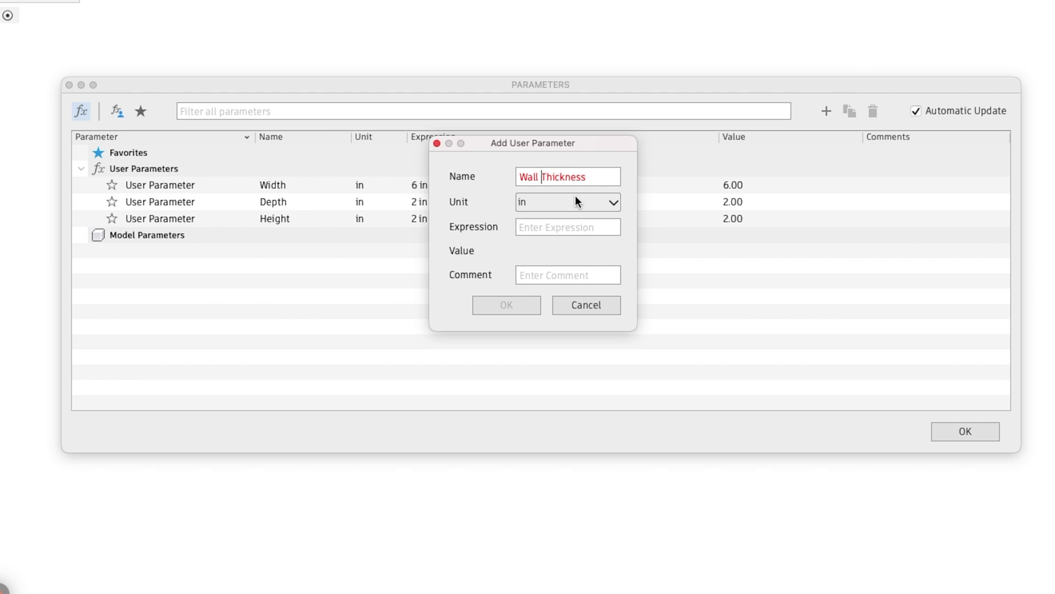
key(BackSpace)
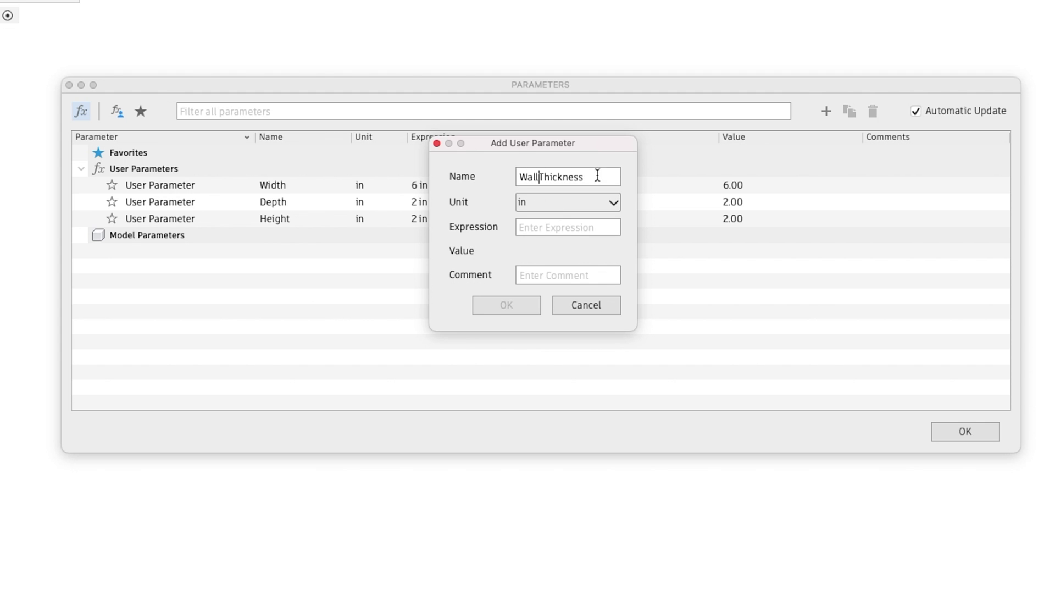
click(542, 178)
text(.25)
key(Return)
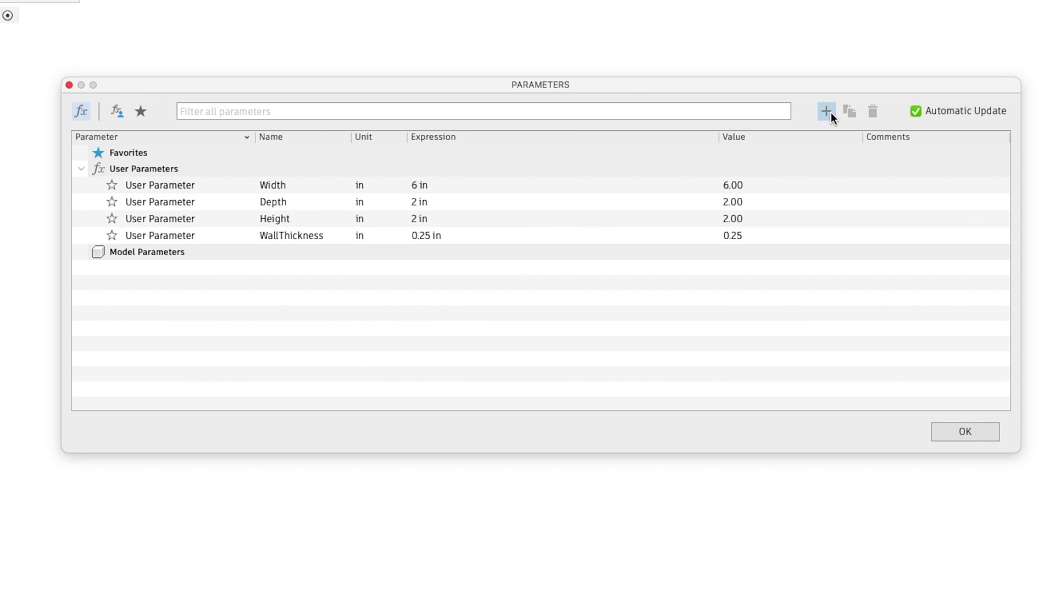
click(828, 112)
text(LidHeight)
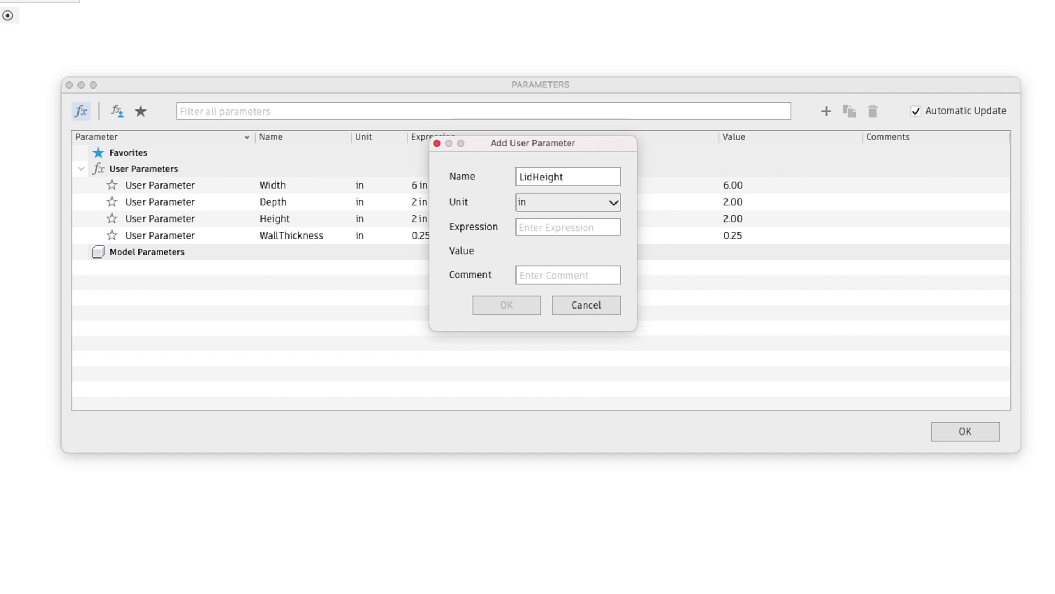
key(Return)
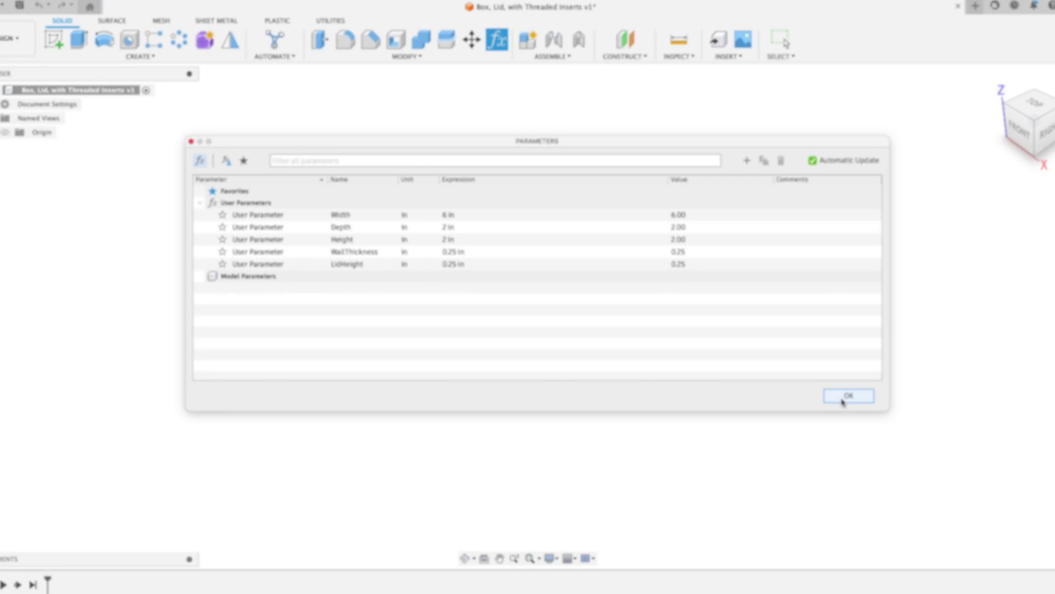
click(966, 431)
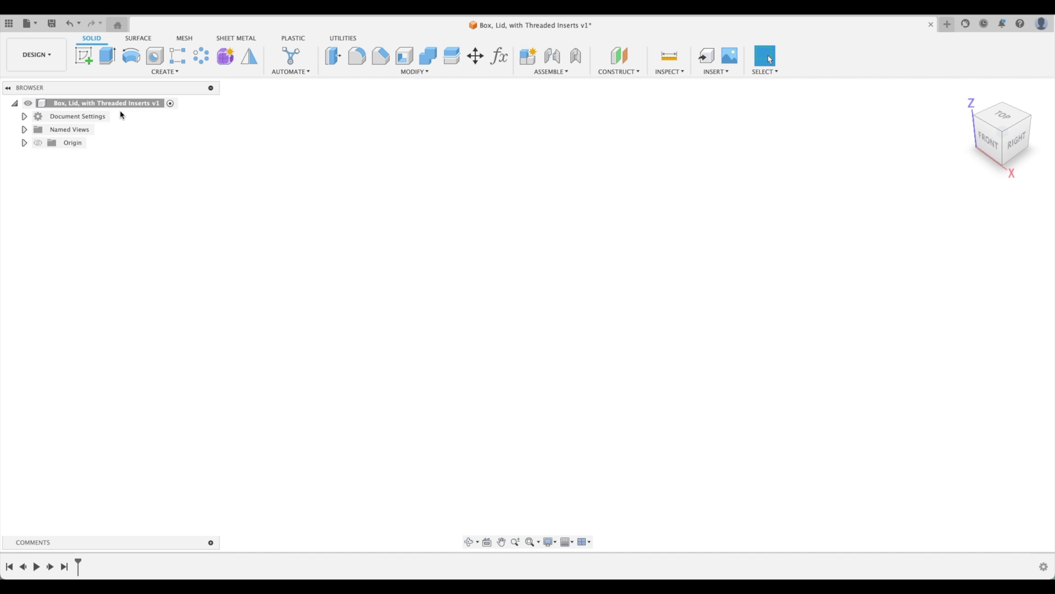
Create top-level Box and Lid components in the design.
click(163, 72)
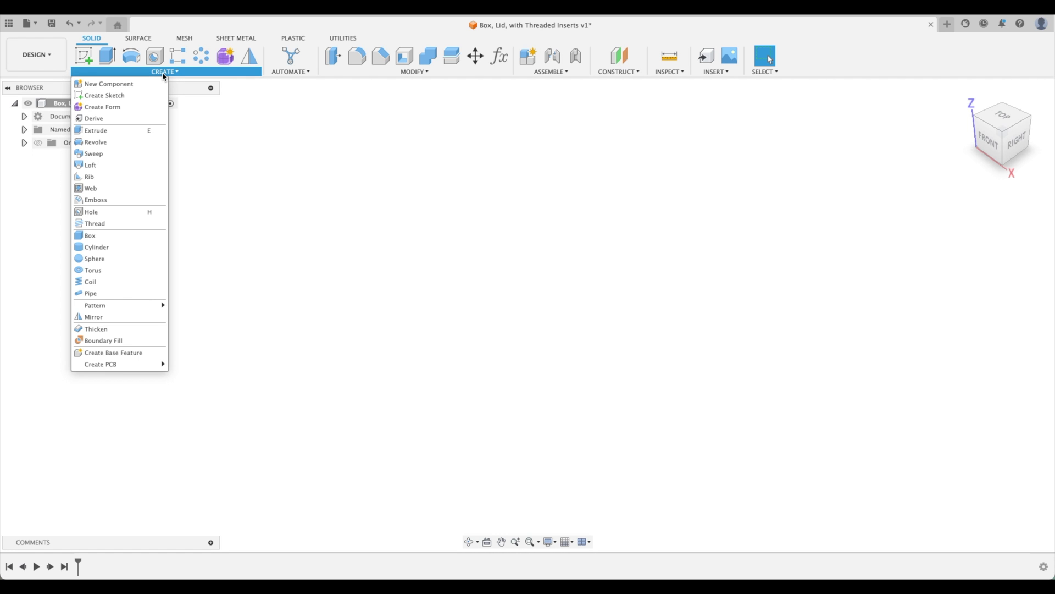
click(40, 214)
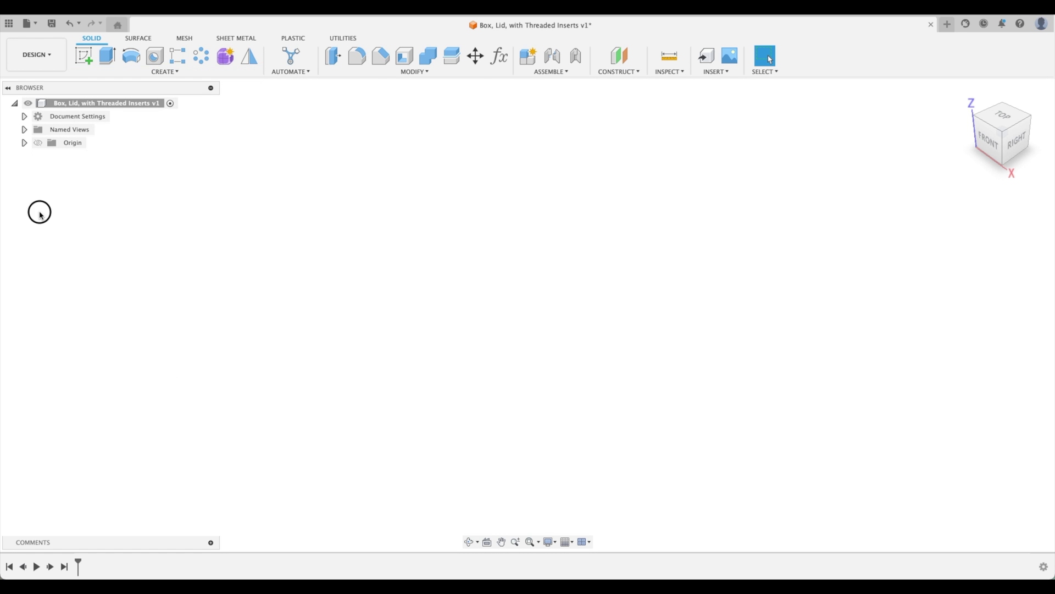
right_click(98, 105)
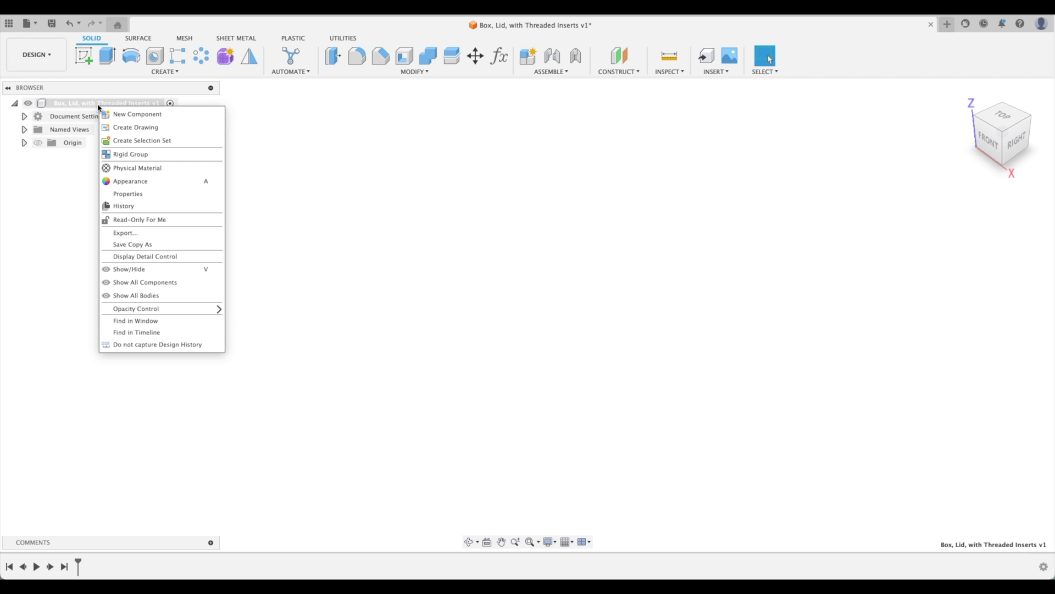
click(121, 115)
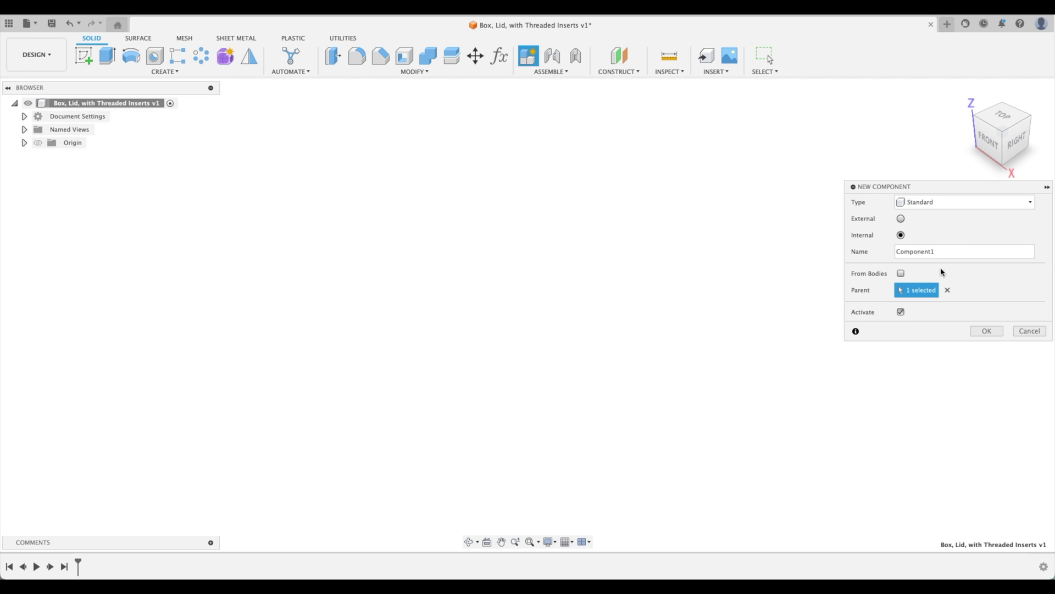
click(954, 251)
text(Box)
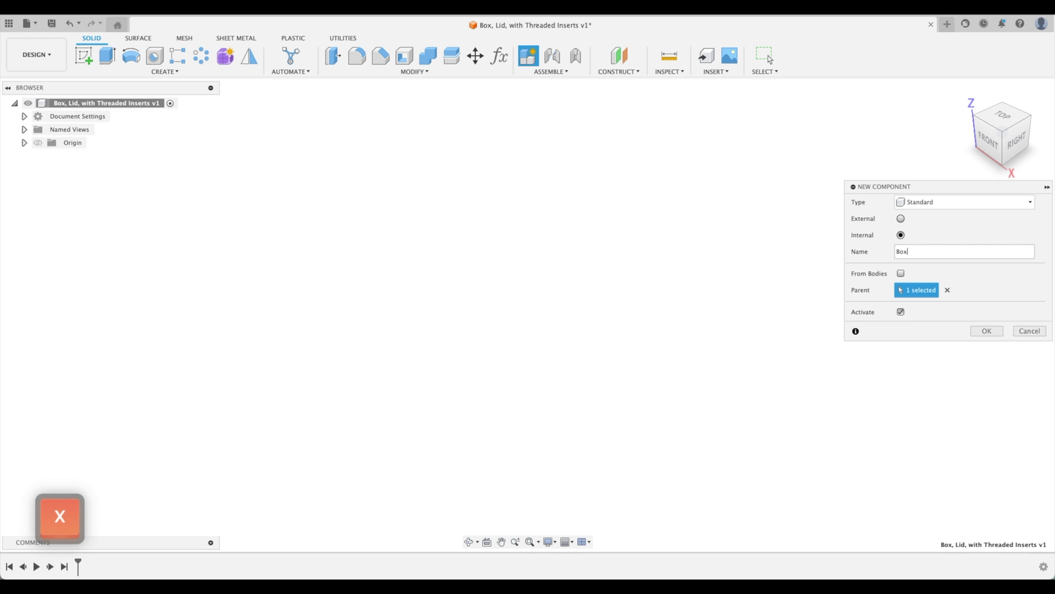
key(Return)
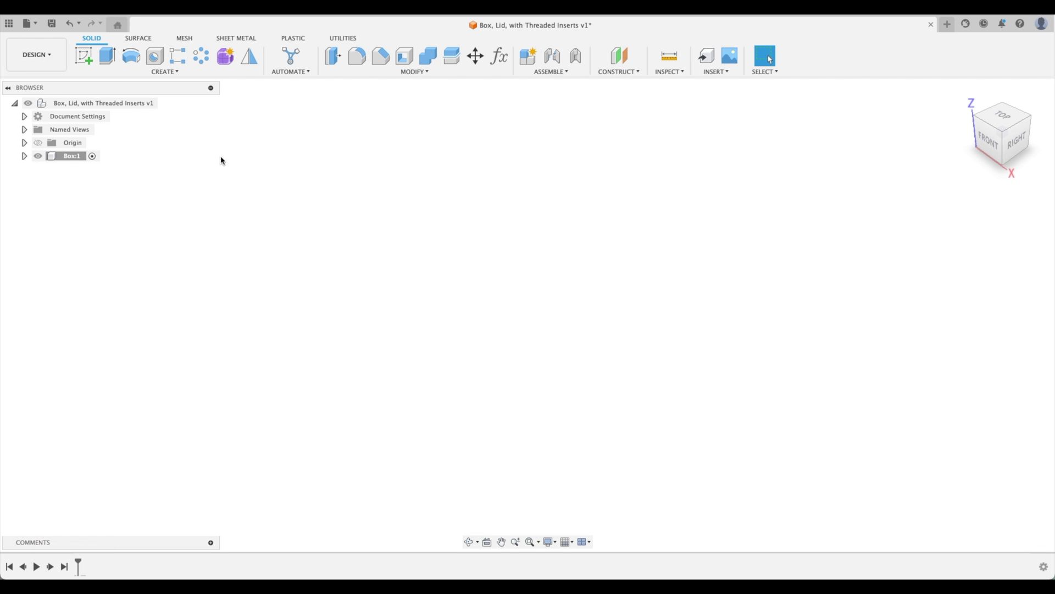
right_click(132, 108)
click(165, 128)
click(950, 251)
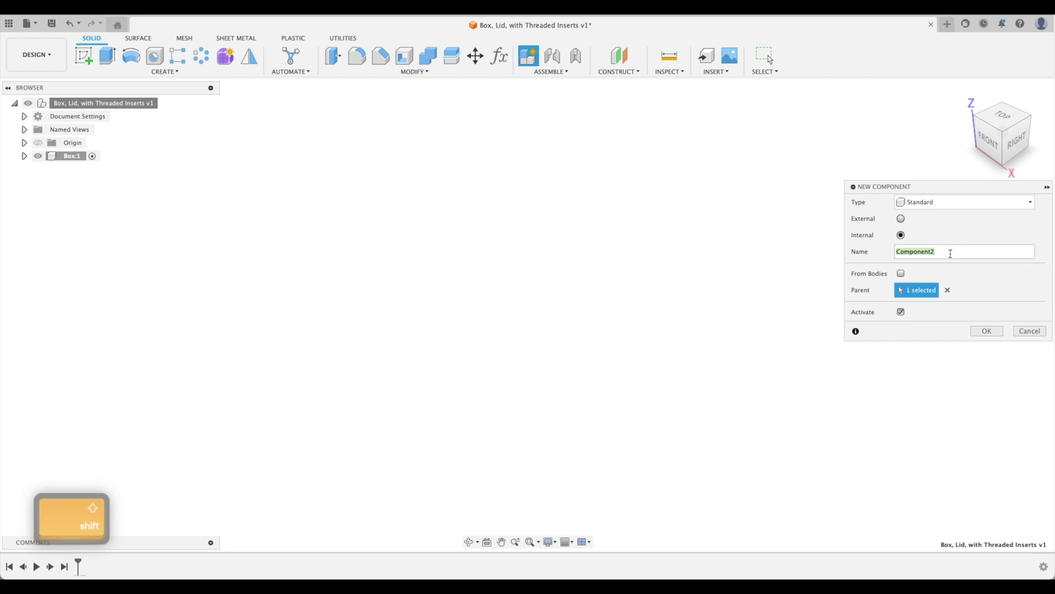
text(Lid)
key(Return)
Add a third top-level component named Hardware.
right_click(131, 106)
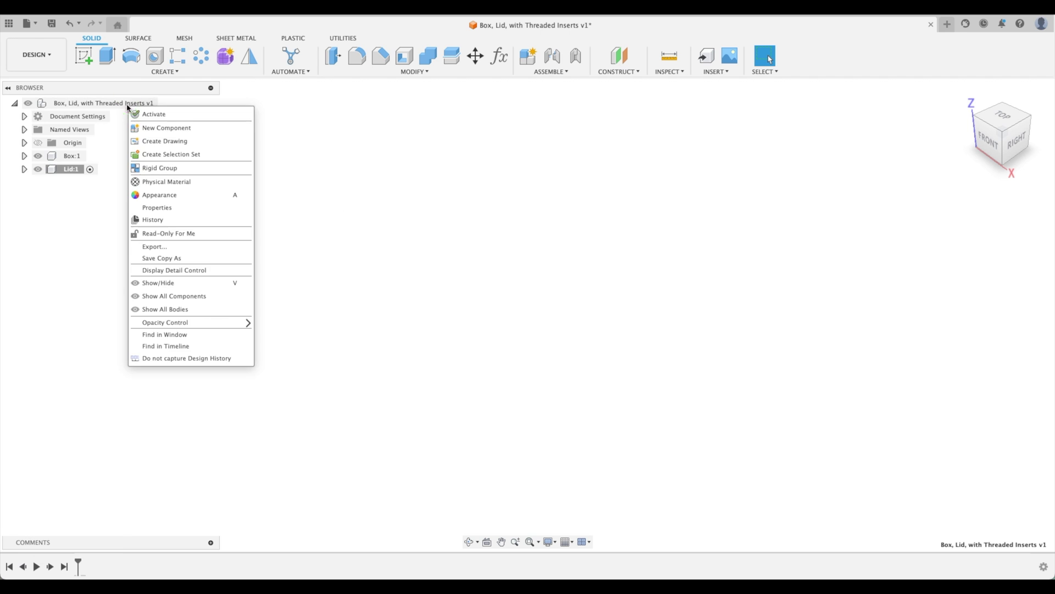
click(167, 127)
click(951, 251)
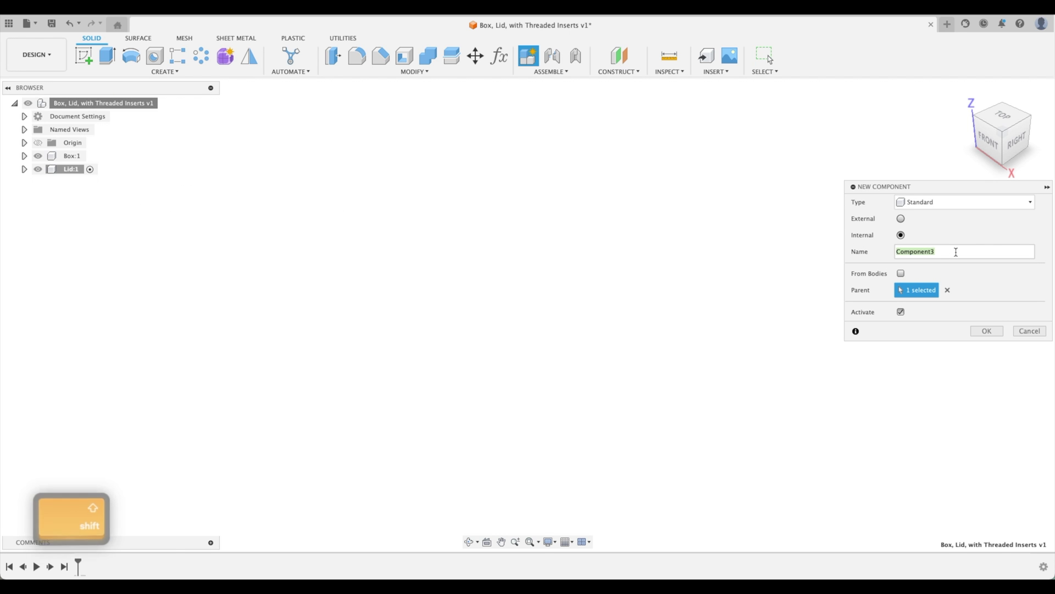
text(Hardware)
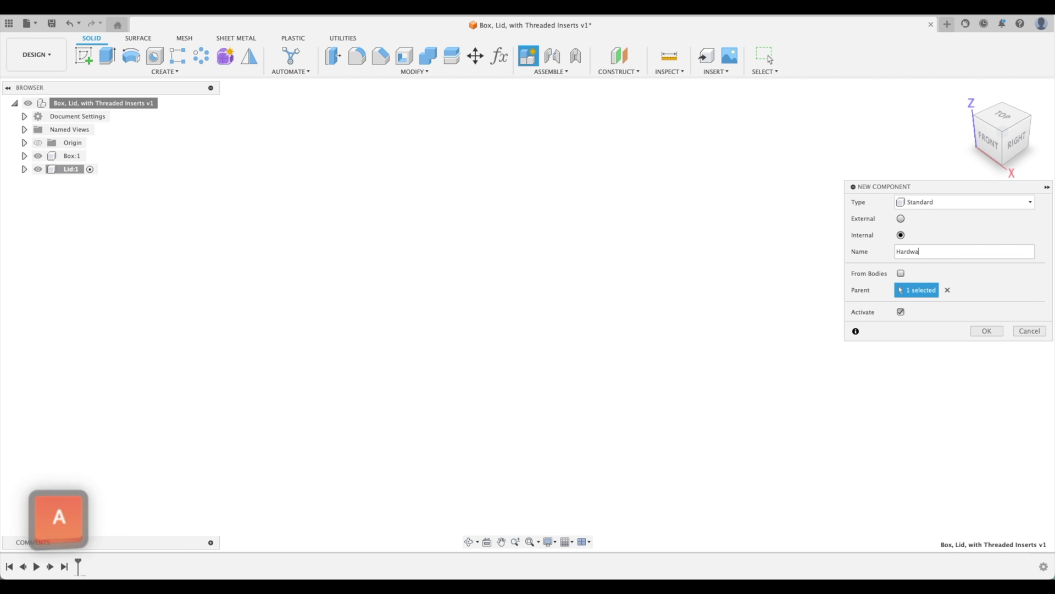
key(Return)
Nest Threaded Inserts and Screws components under Hardware, then activate Box.
right_click(83, 183)
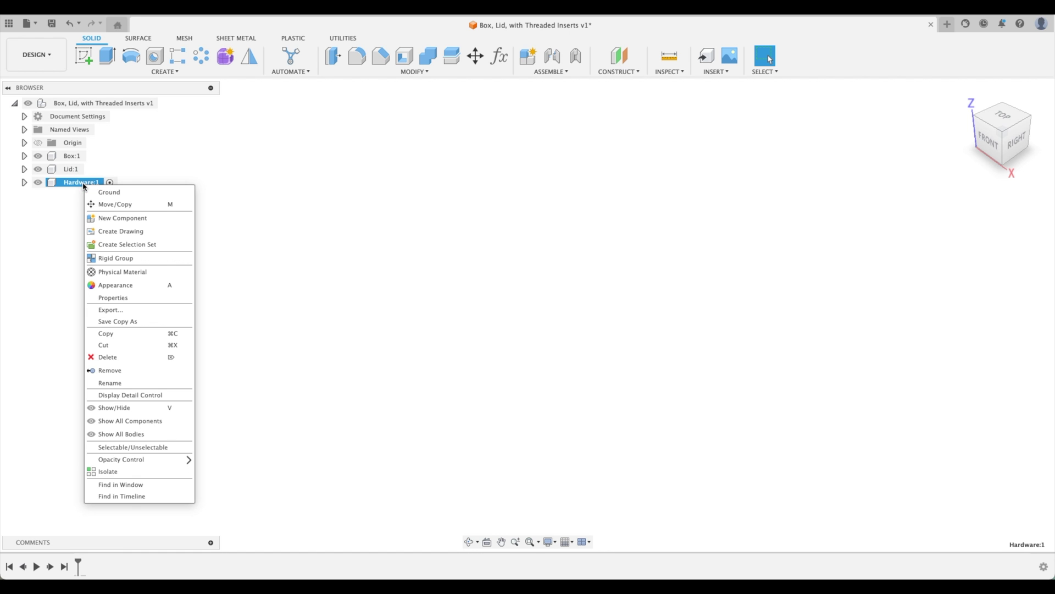
click(116, 217)
click(965, 250)
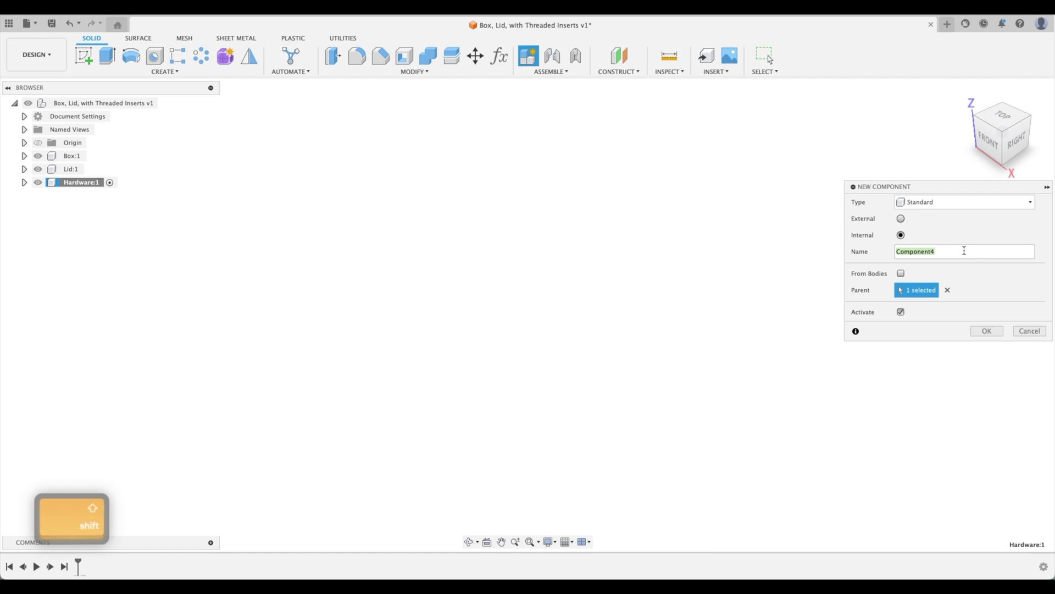
text(Threaded )
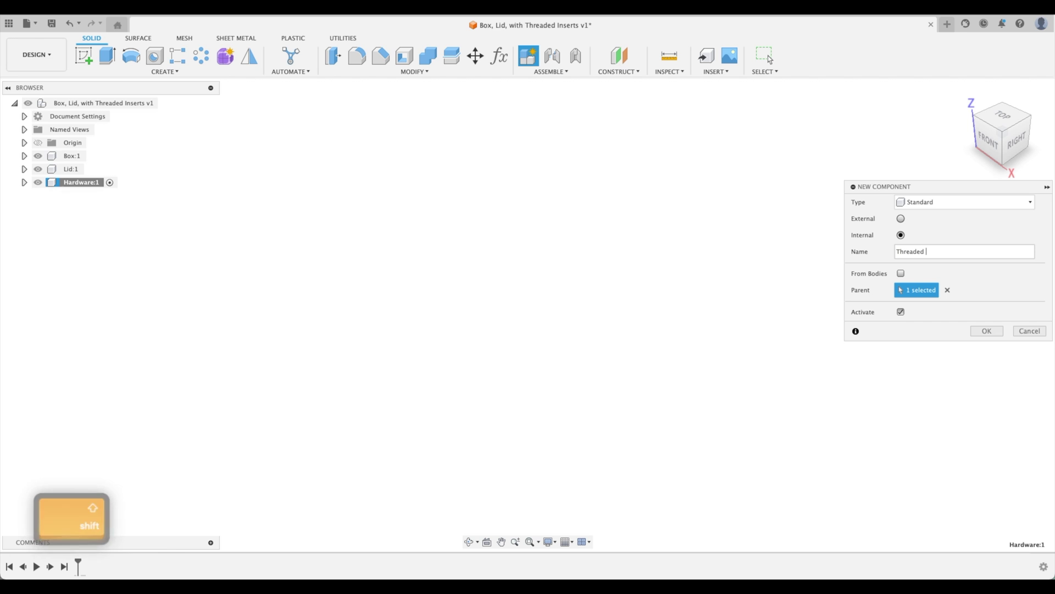
text(Inserts)
key(Return)
right_click(98, 183)
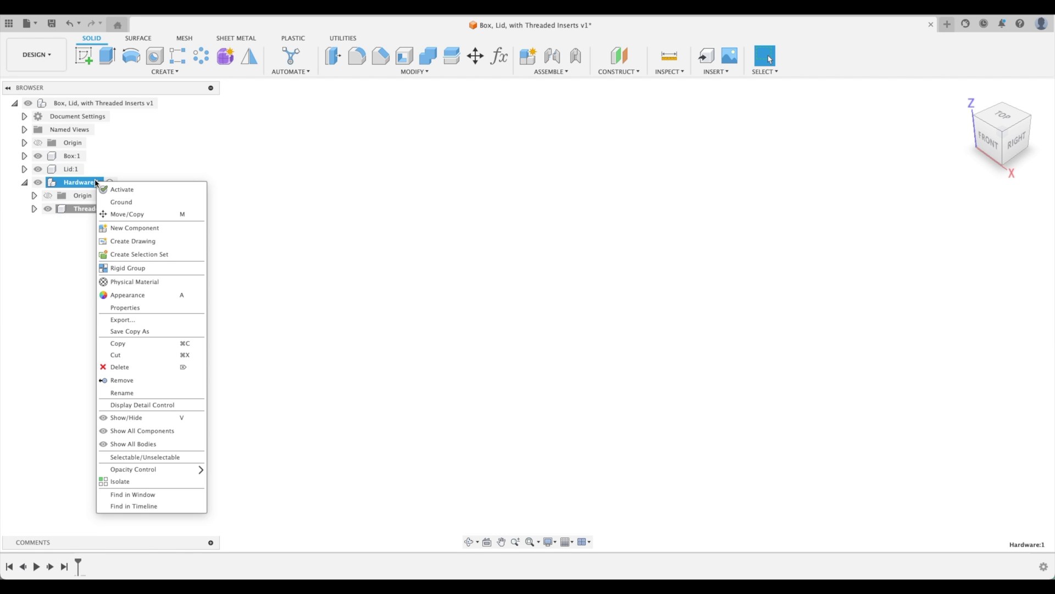
click(136, 228)
click(964, 251)
text(S)
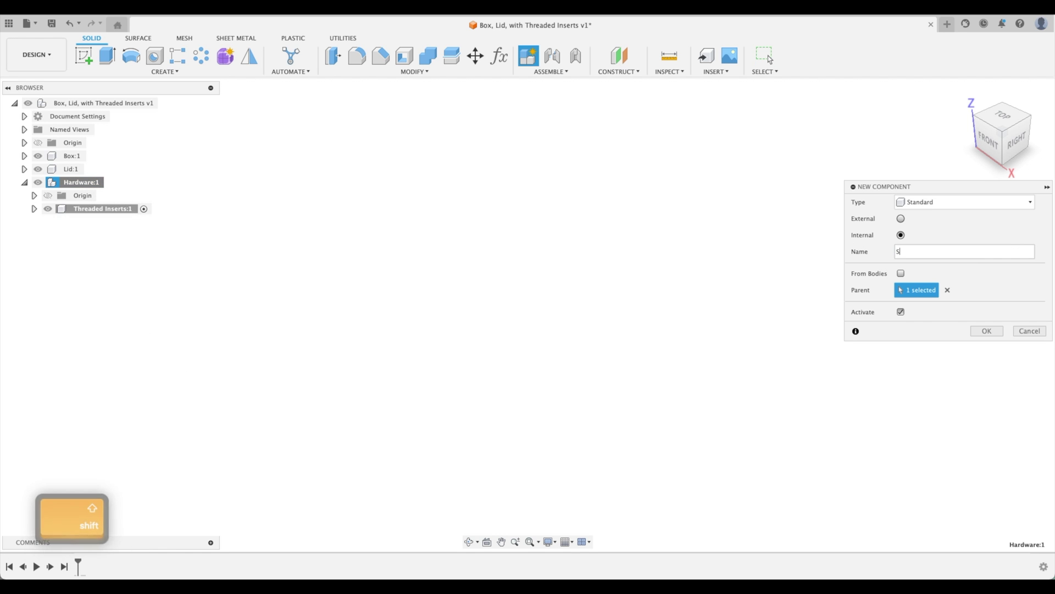
text(crews)
key(Return)
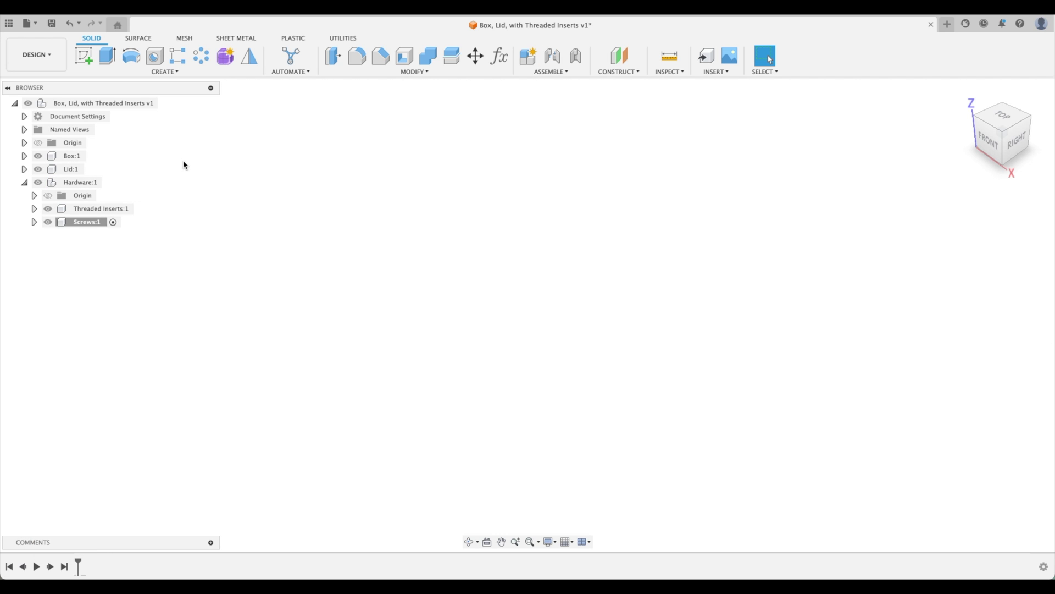
click(91, 157)
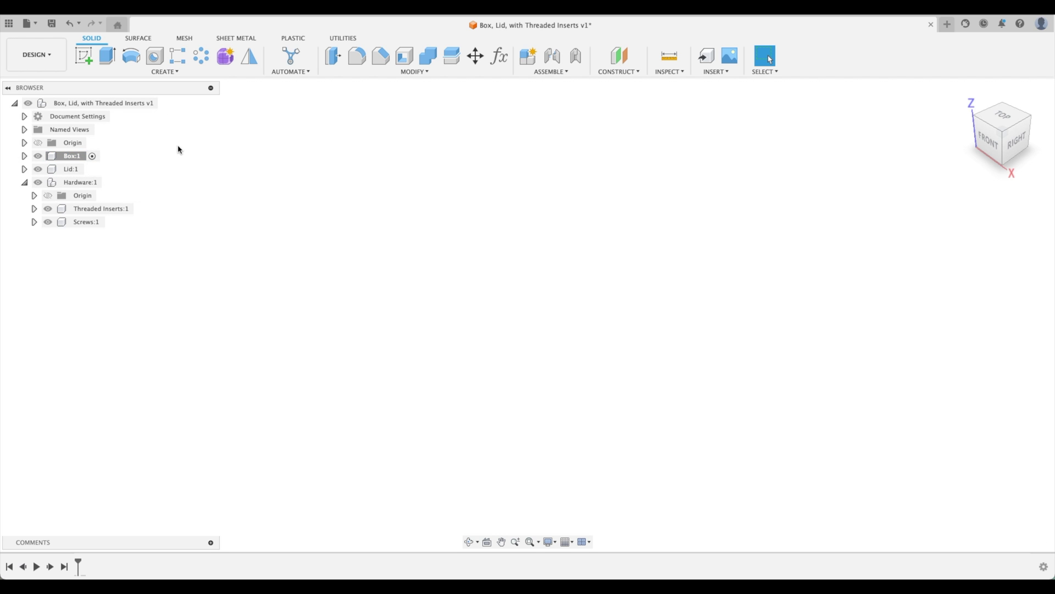
On the XY plane, sketch an origin-centred rectangle sized Width (6.00) by Depth (2.00).
click(85, 57)
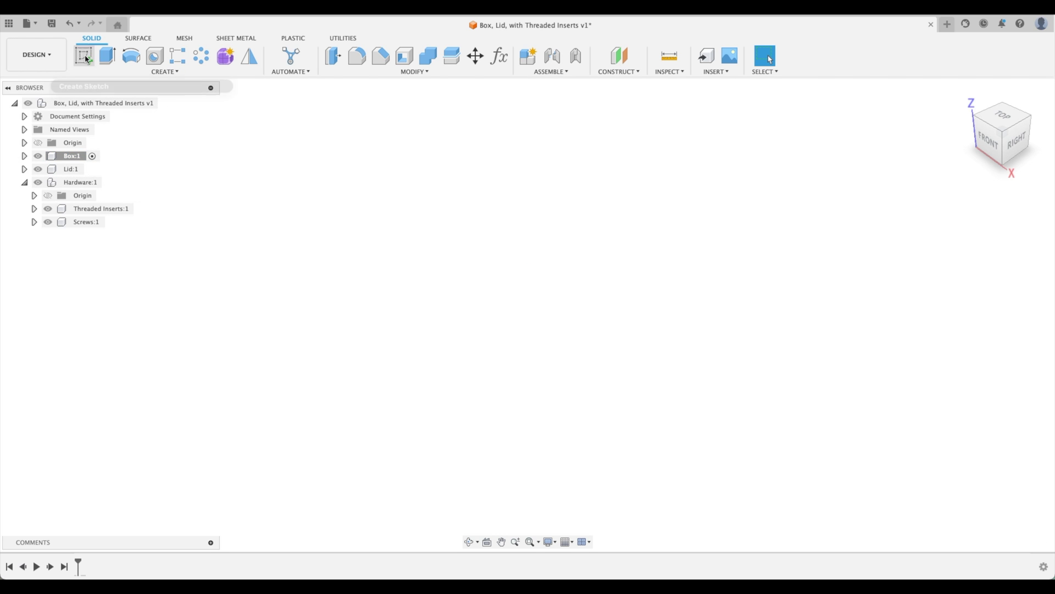
click(583, 315)
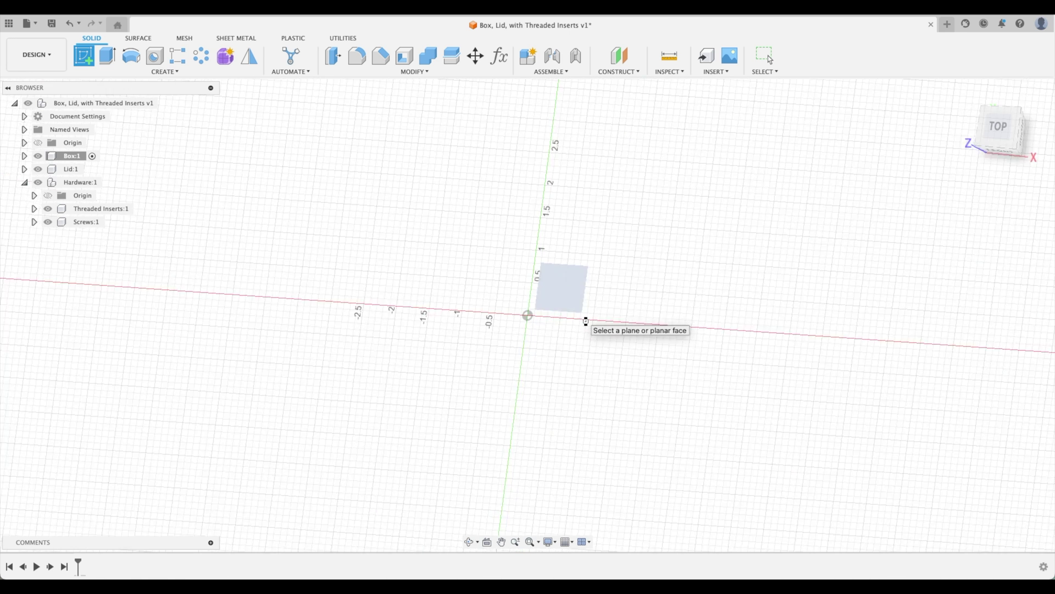
click(110, 61)
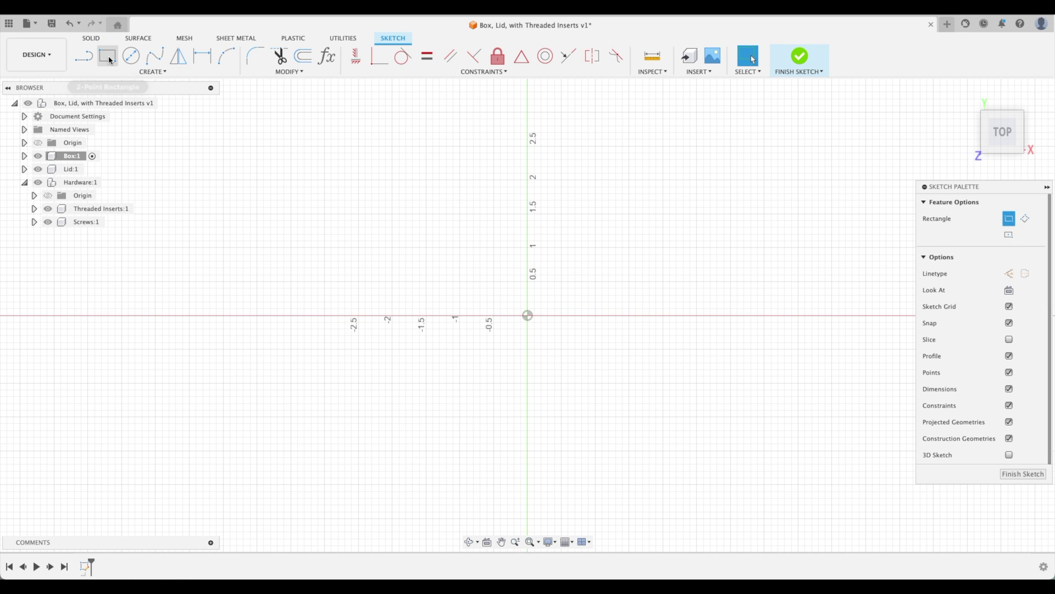
click(1009, 236)
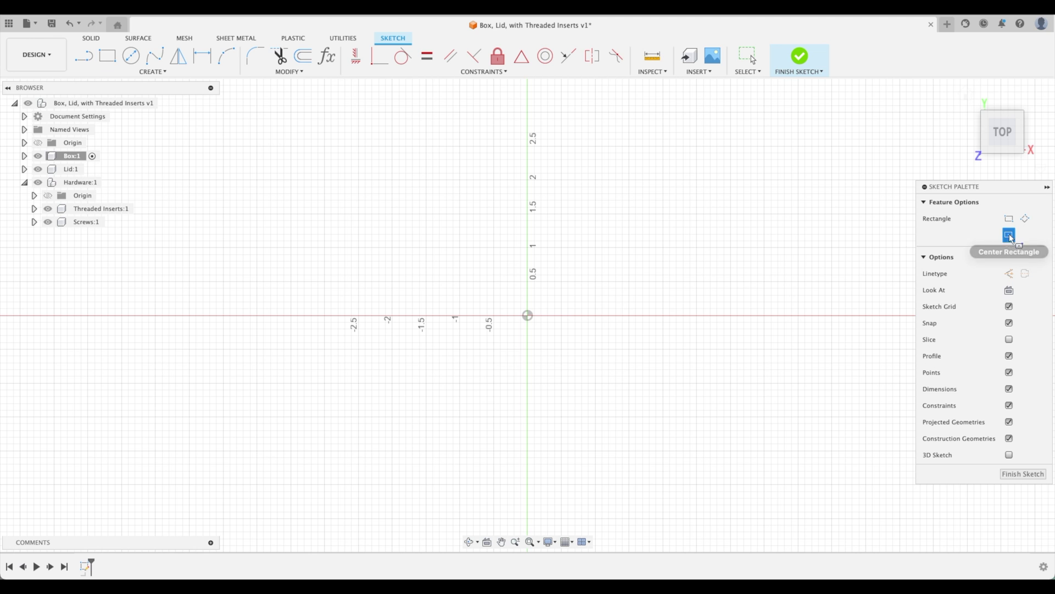
click(528, 316)
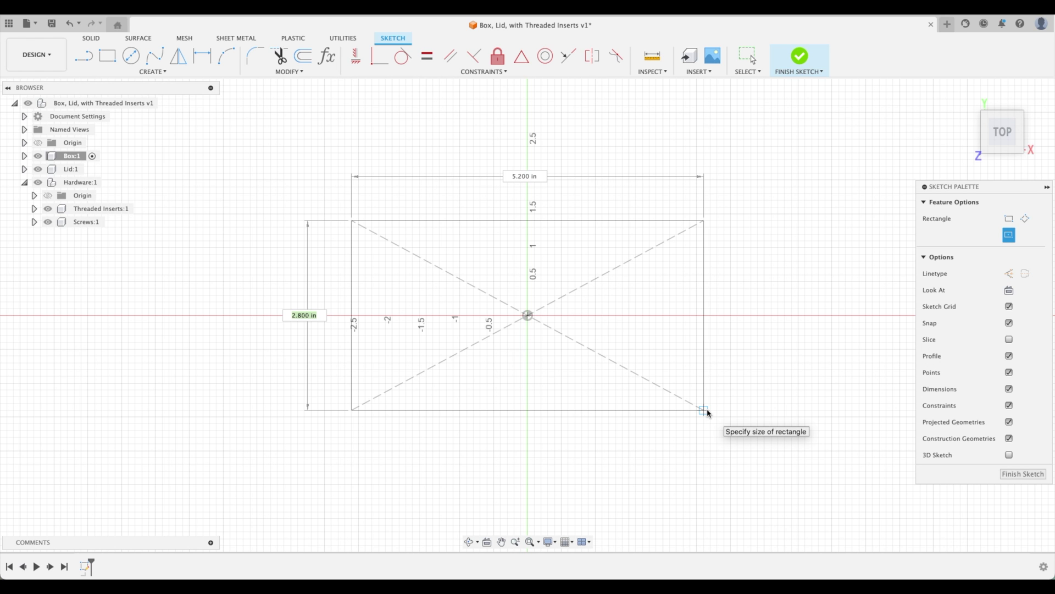
text(dep)
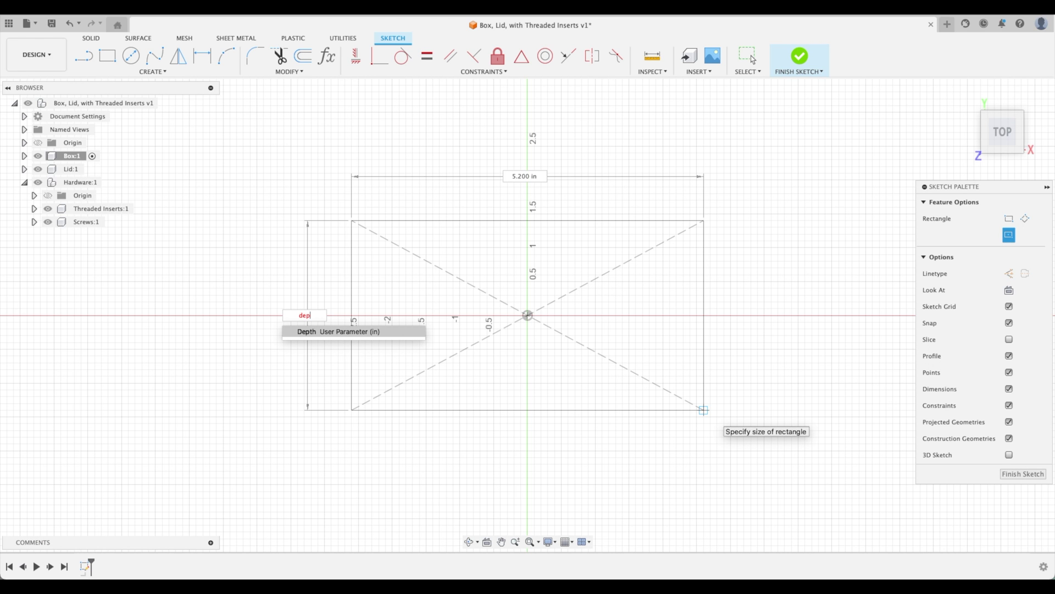
key(Return)
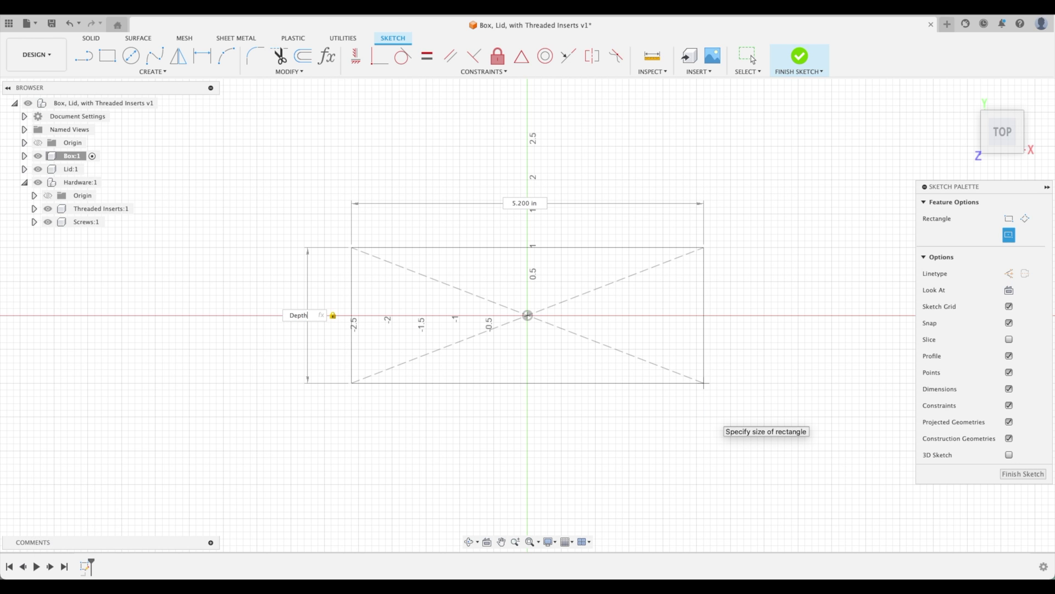
key(Tab)
text(wid)
key(Return)
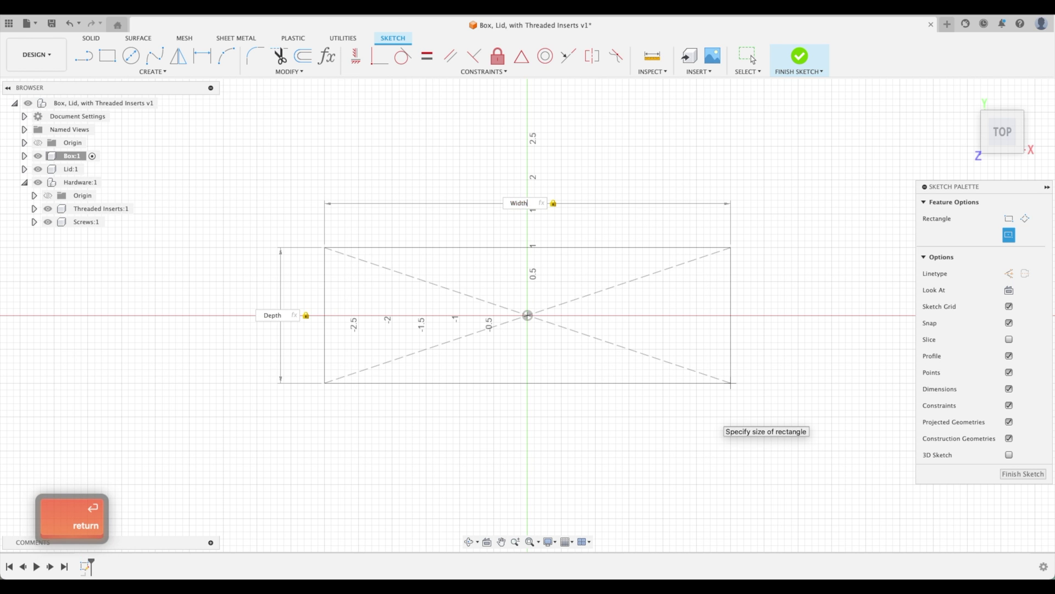
key(Return)
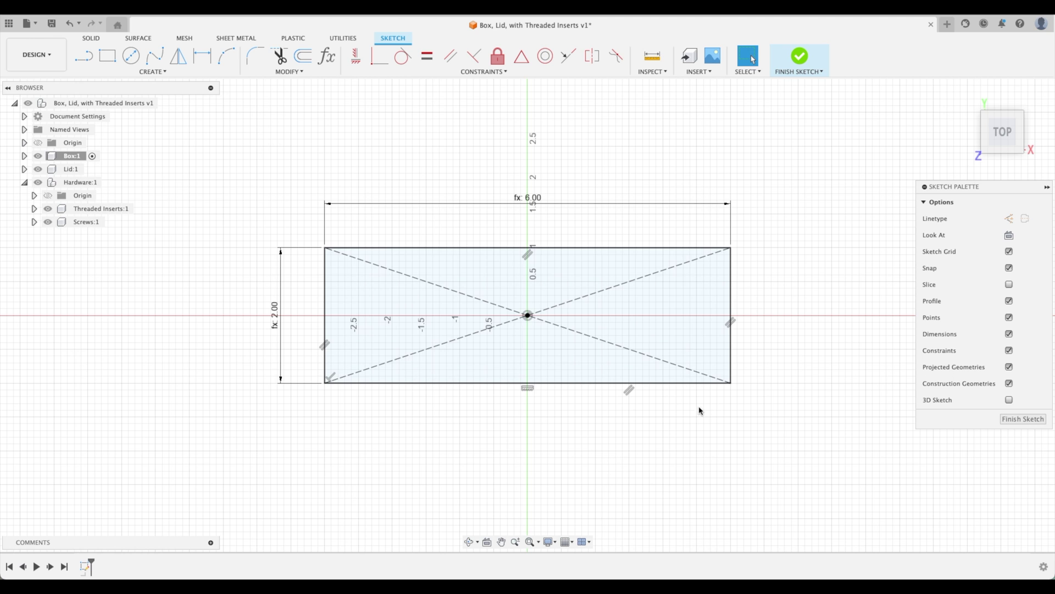
Fillet all four rectangle corners with radius WallThickness (R0.25).
click(256, 57)
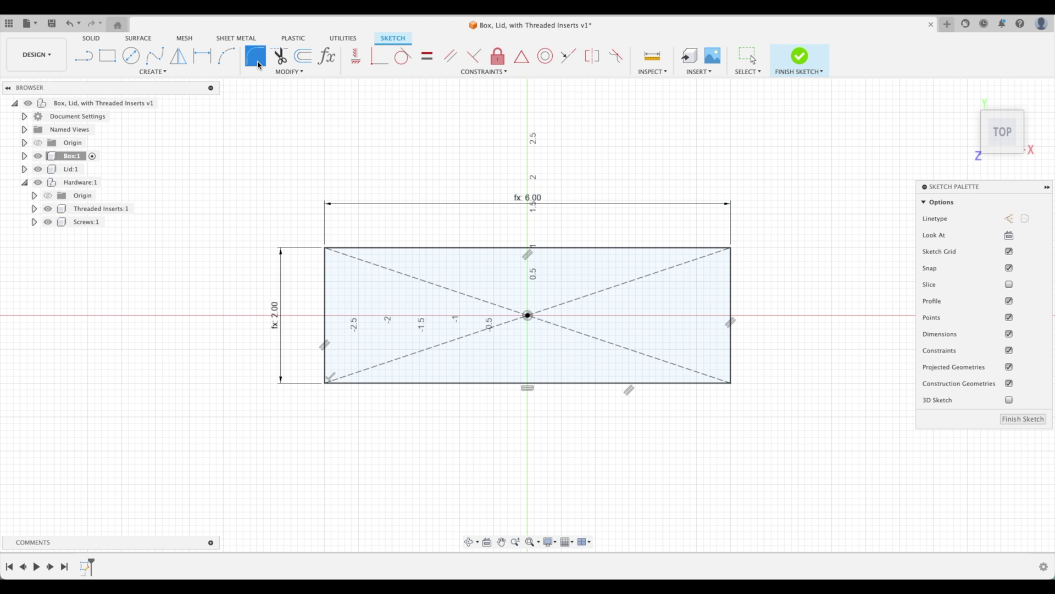
click(326, 266)
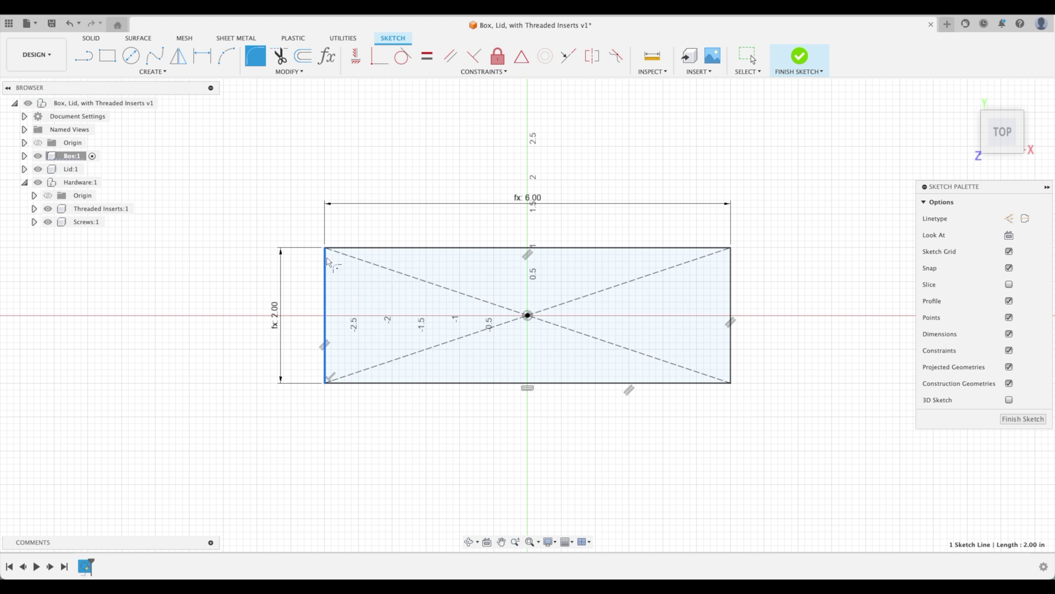
click(347, 250)
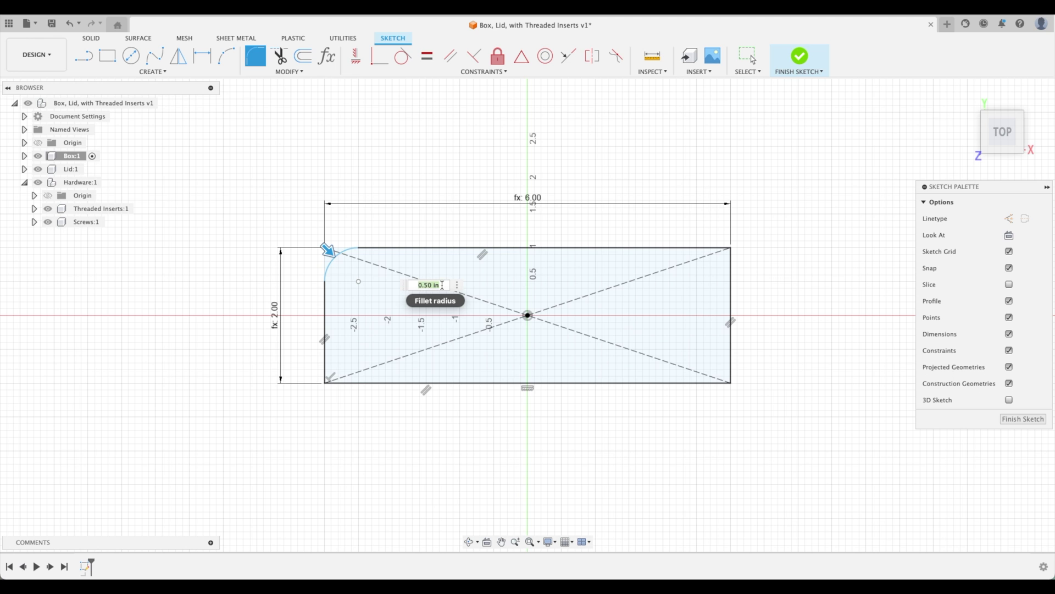
click(703, 249)
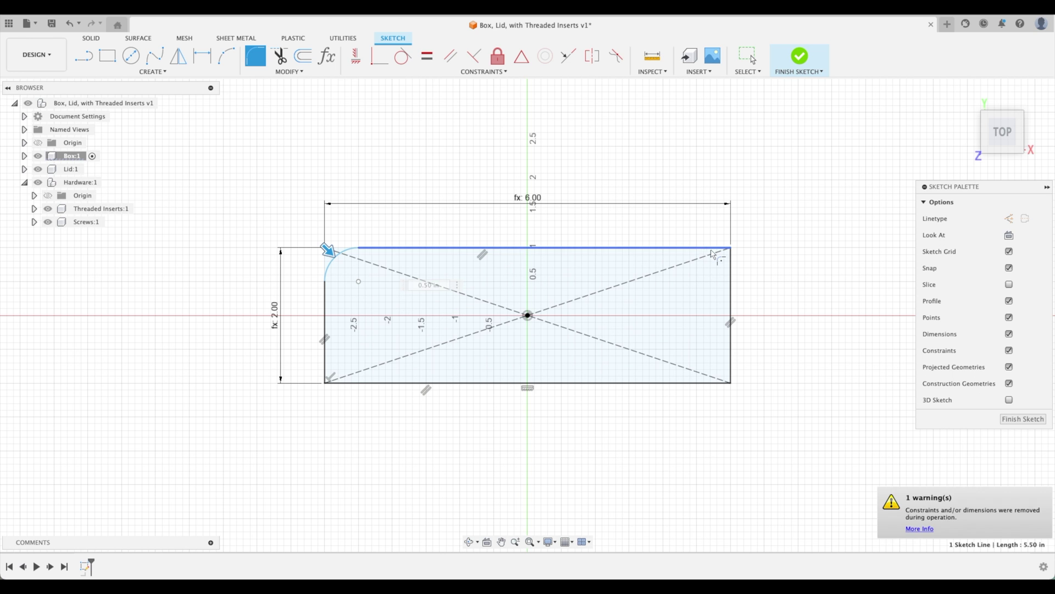
click(731, 300)
click(733, 358)
click(659, 383)
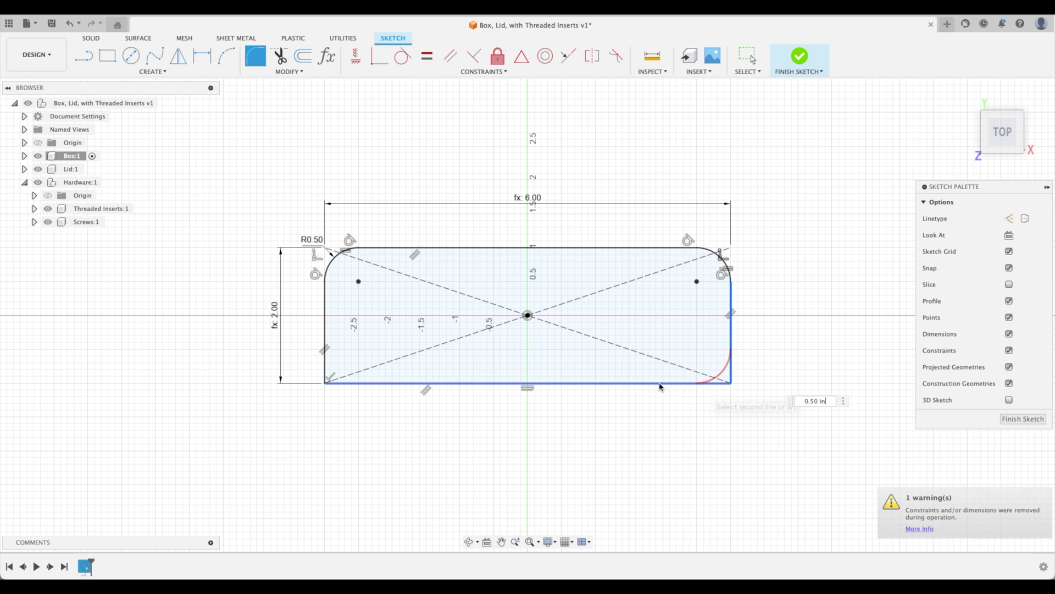
click(324, 352)
click(433, 383)
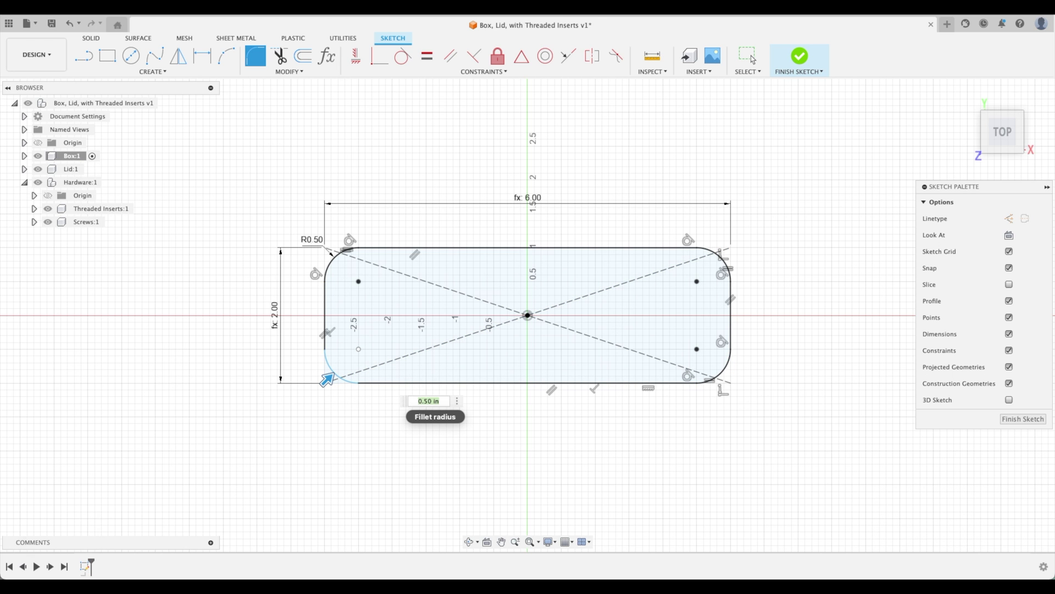
text(wall)
key(Return)
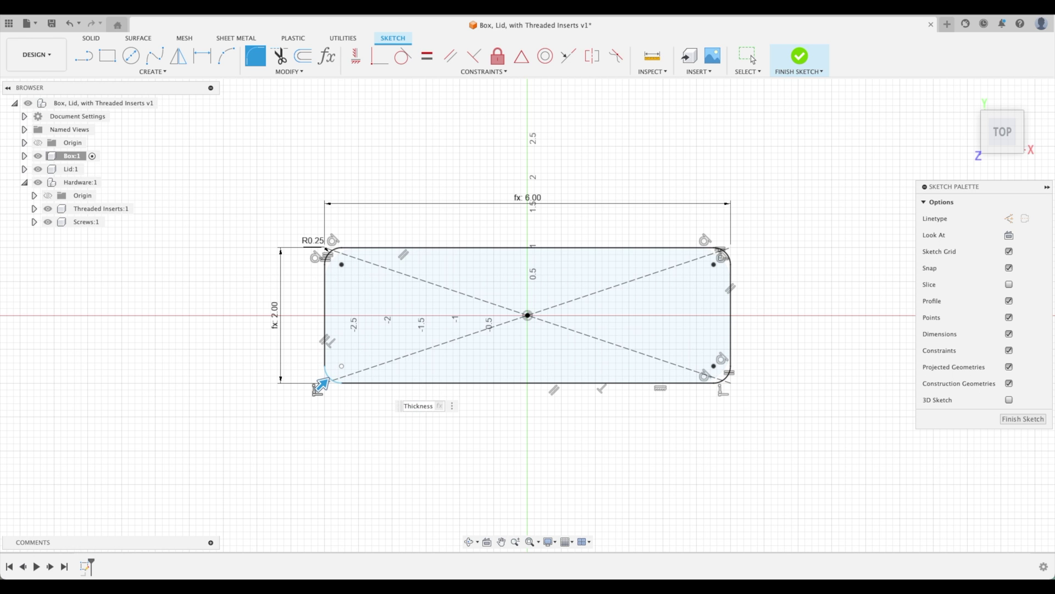
key(Return)
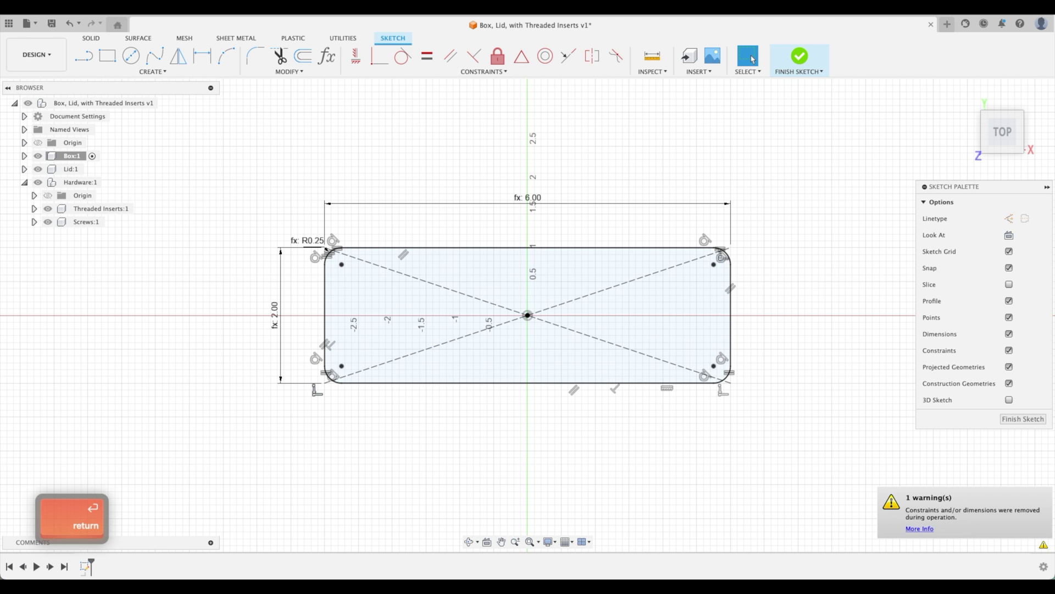
Offset the rounded outline inward by WallThickness (0.25) and finish the sketch.
click(303, 57)
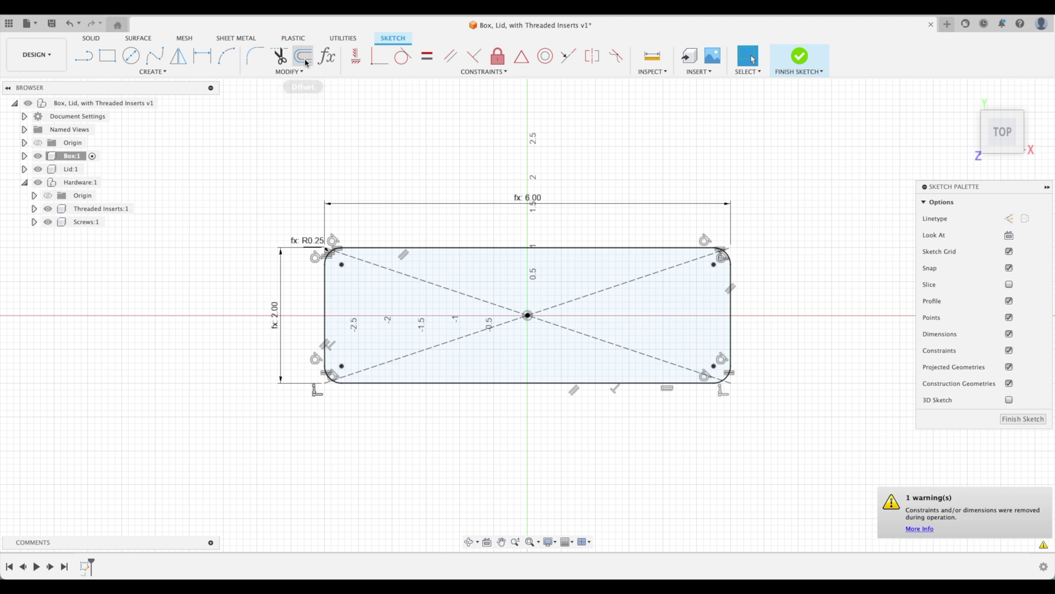
click(478, 251)
drag(478, 251, 485, 265)
text(wall)
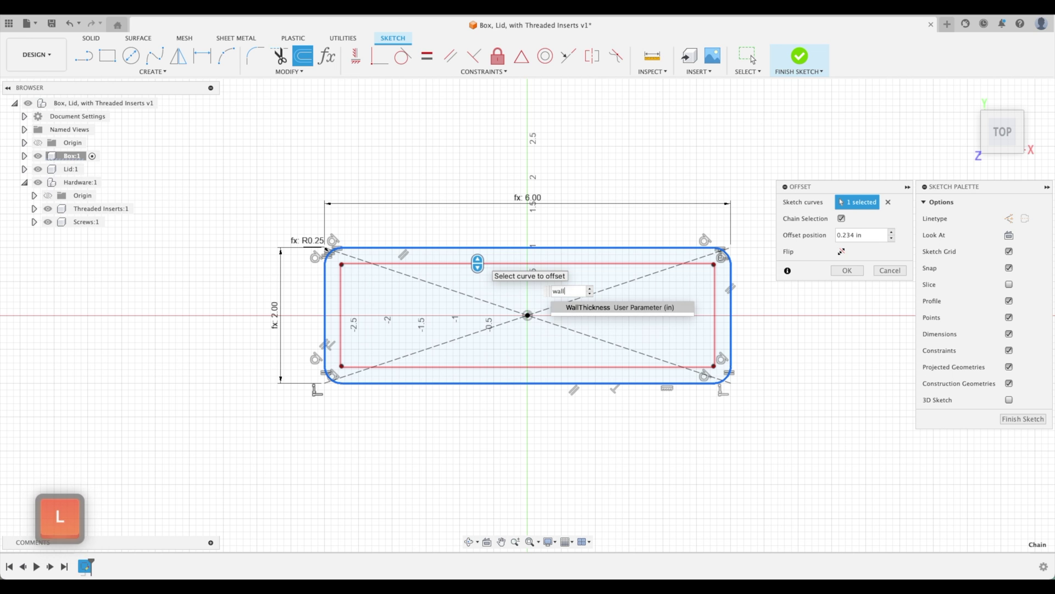
key(Return)
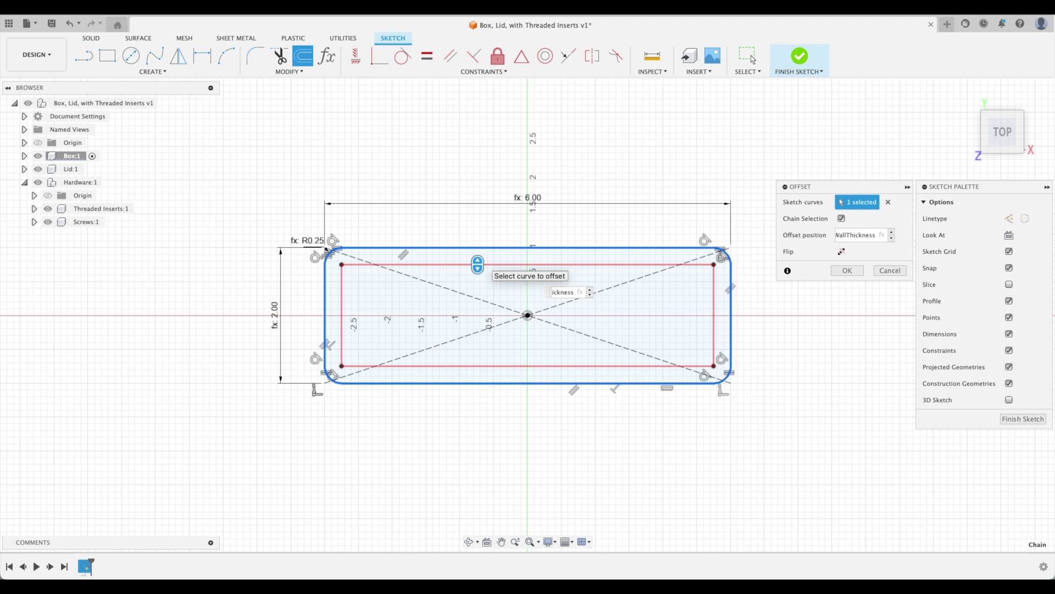
key(Return)
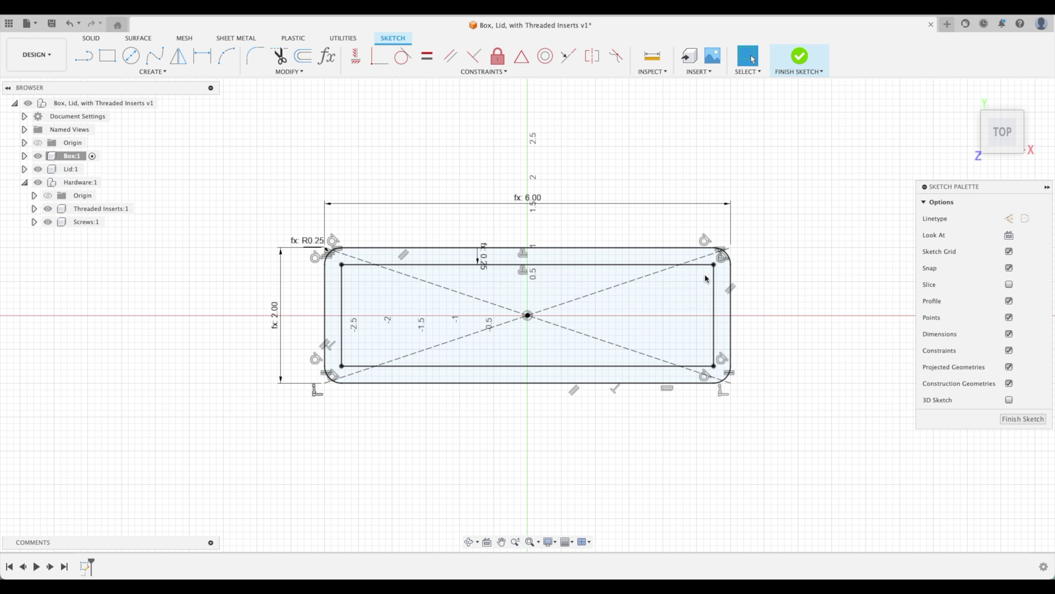
click(1023, 419)
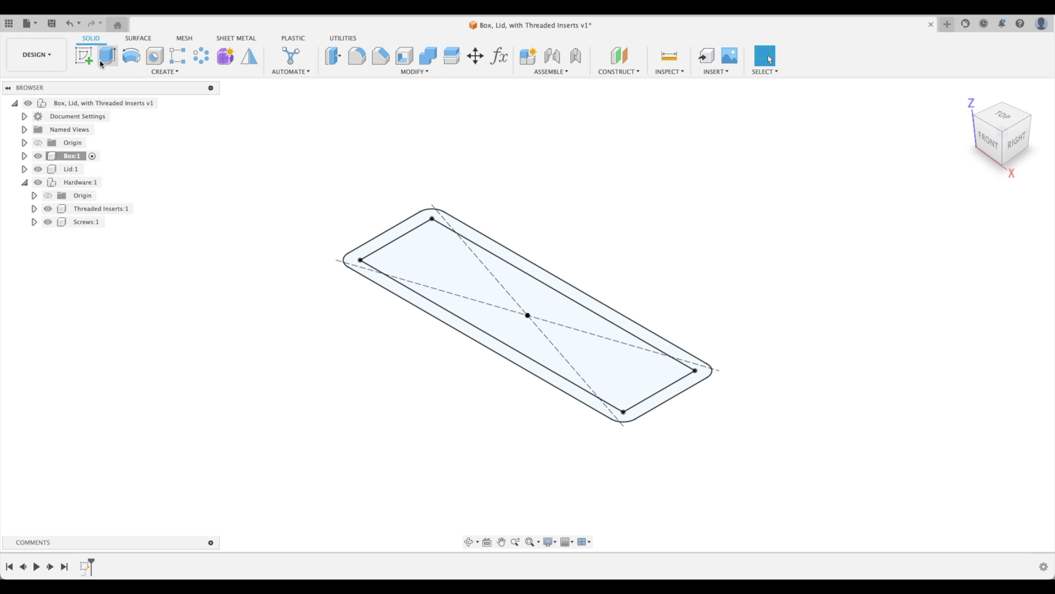
Extrude the wall ring by Height-LidHeight (1.75 in).
click(105, 59)
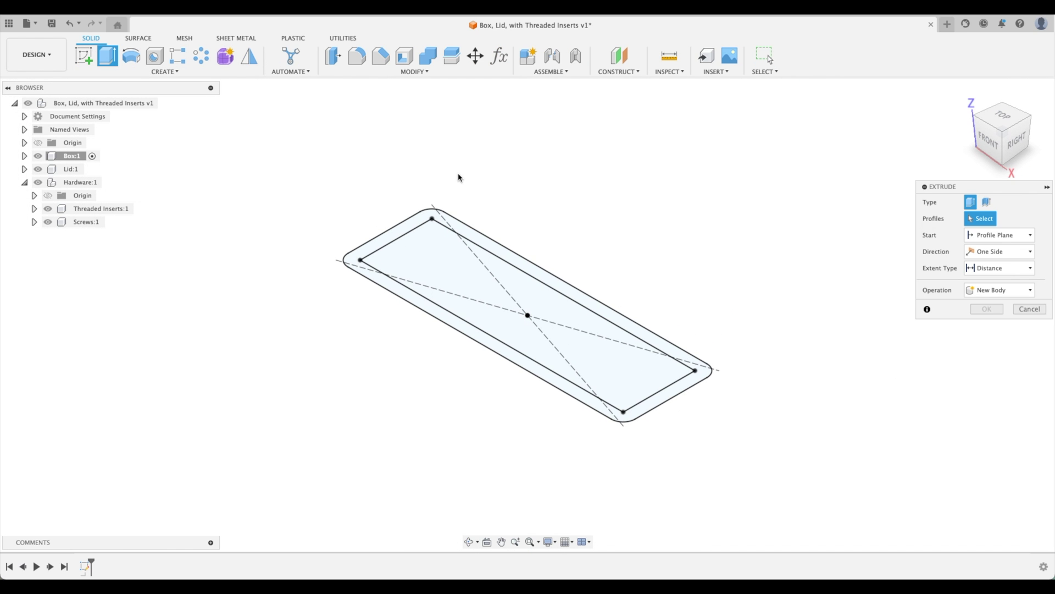
click(537, 279)
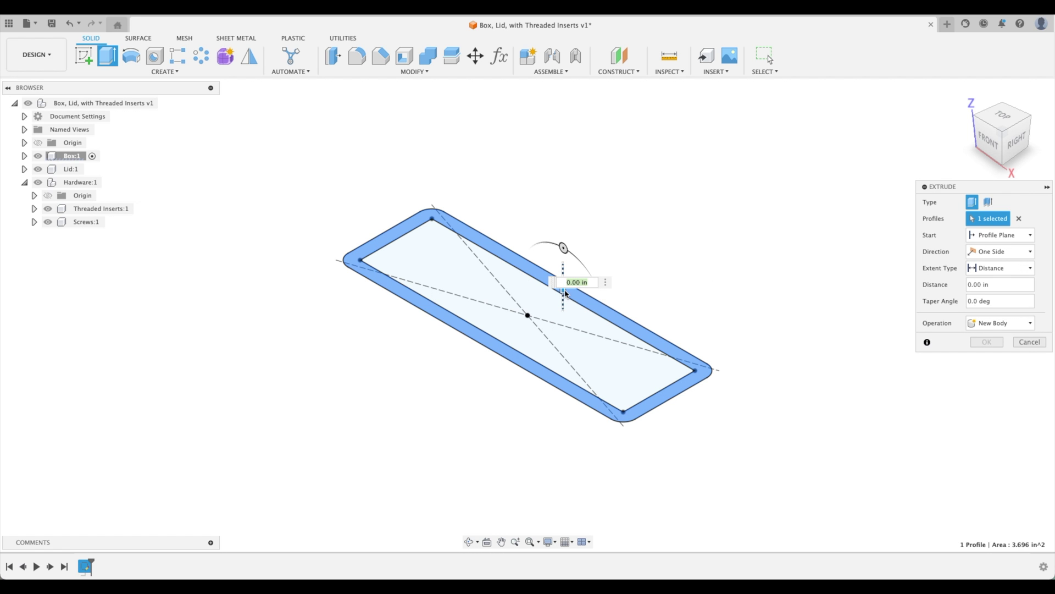
drag(565, 290, 572, 222)
text(He)
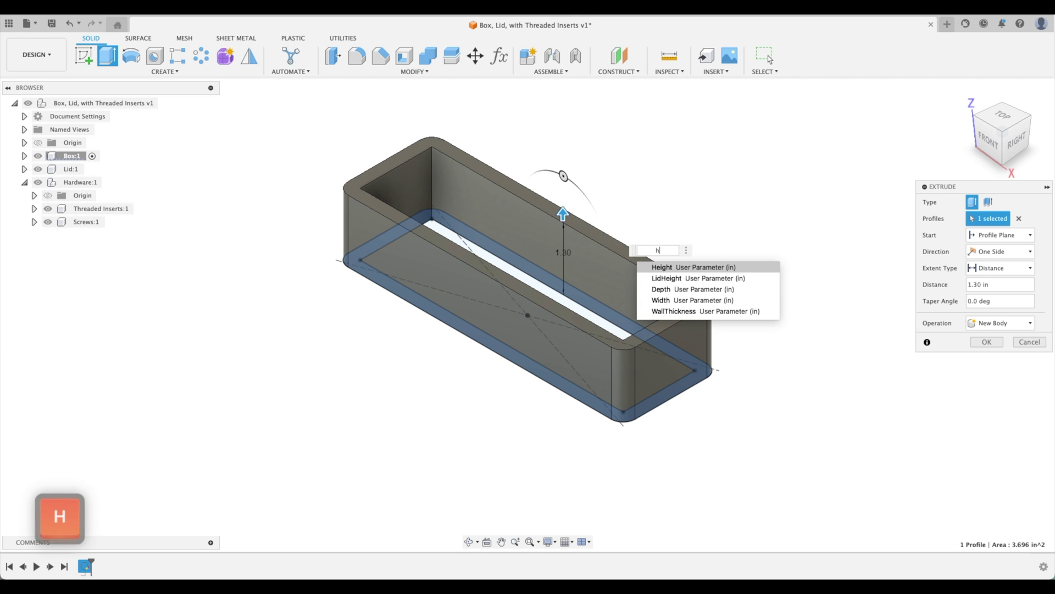
key(Return)
key(Return)
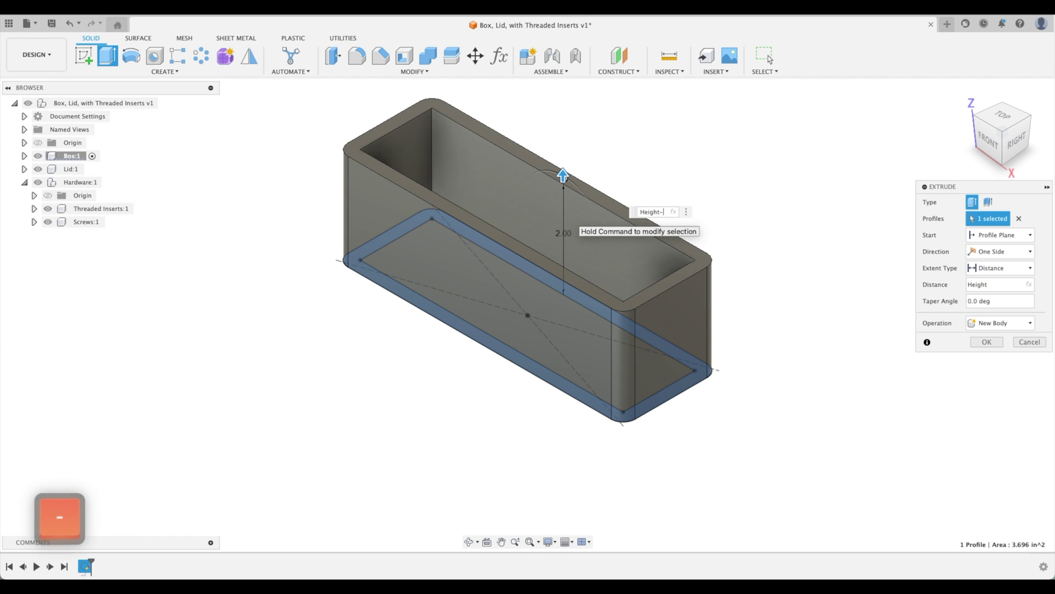
text(-lid)
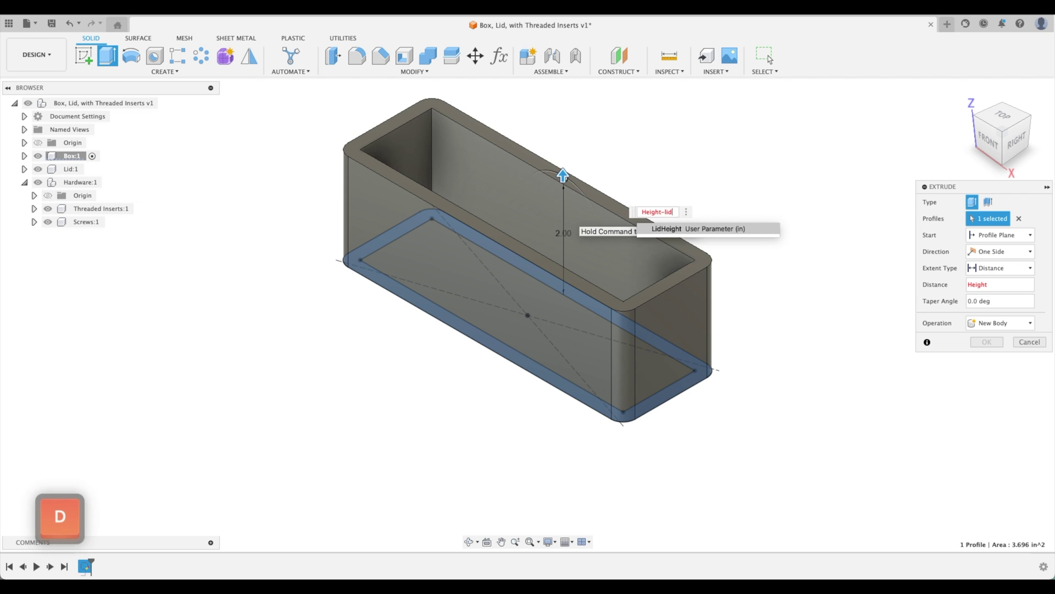
key(Return)
key(Return)
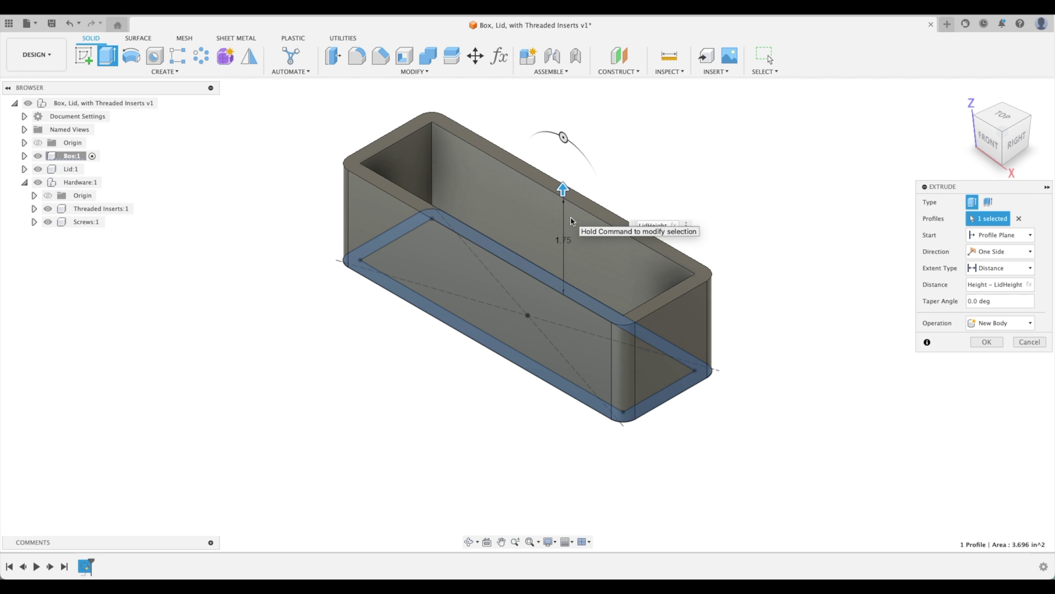
key(Return)
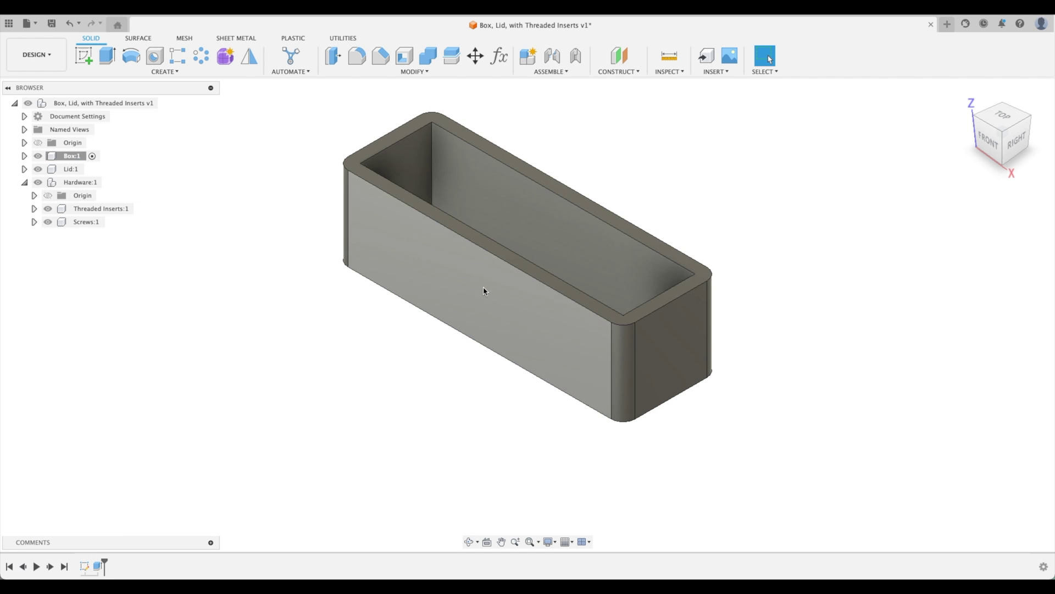
Change the wall extrusion distance to -Height+LidHeight so it extends downward.
double_click(98, 564)
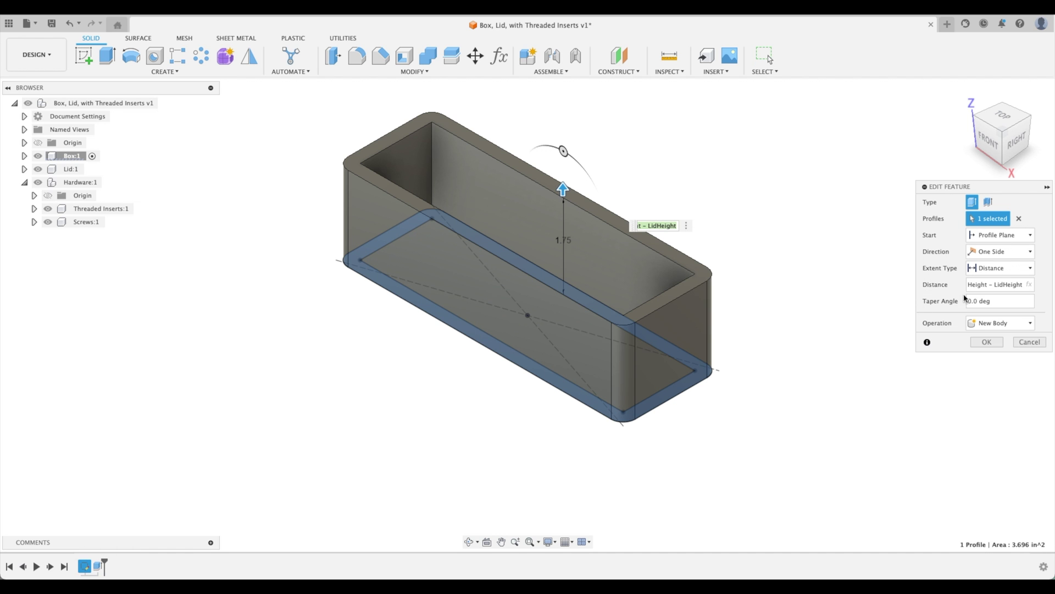
key(Left)
text(-)
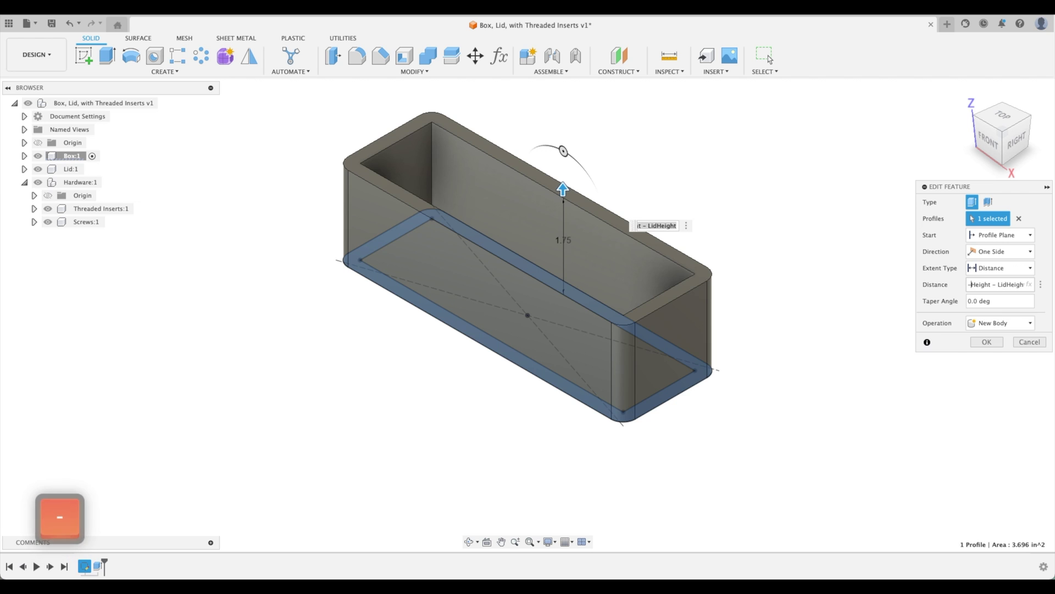
text(+)
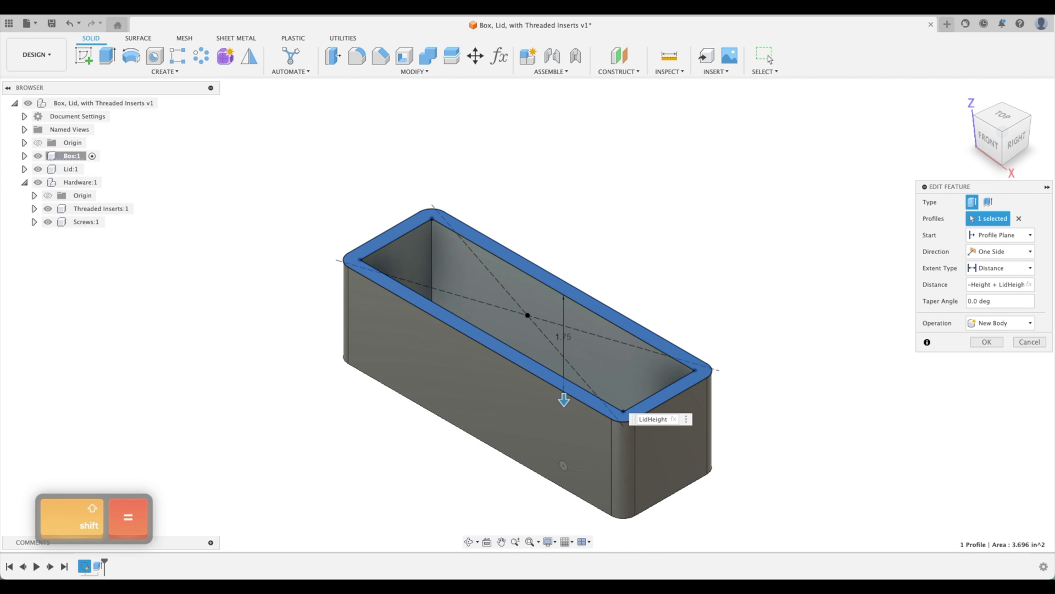
key(Return)
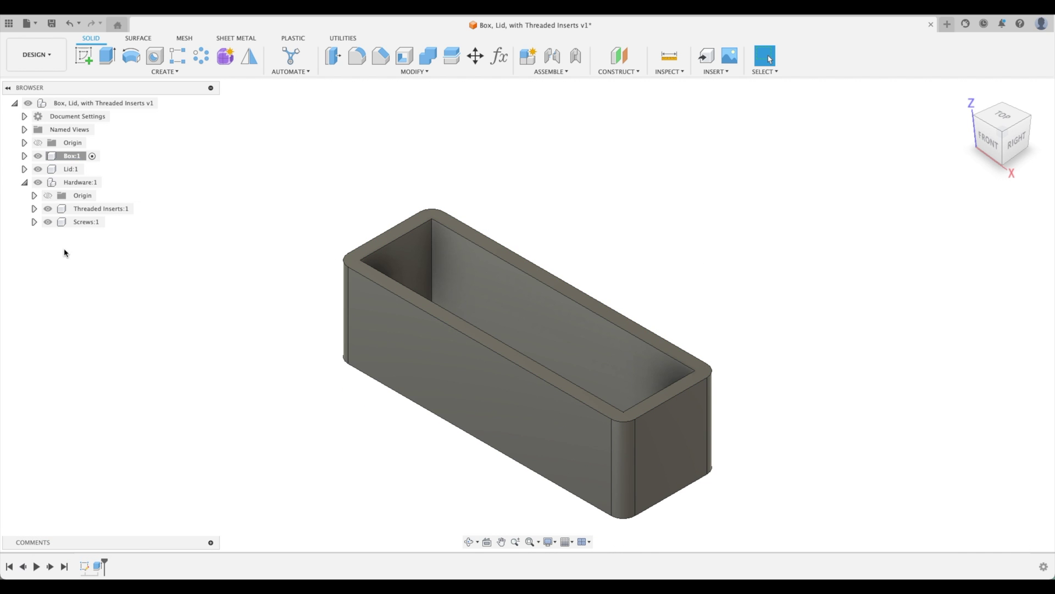
Show Box's Sketch1, fit the view, and orbit to see the box from below.
click(24, 156)
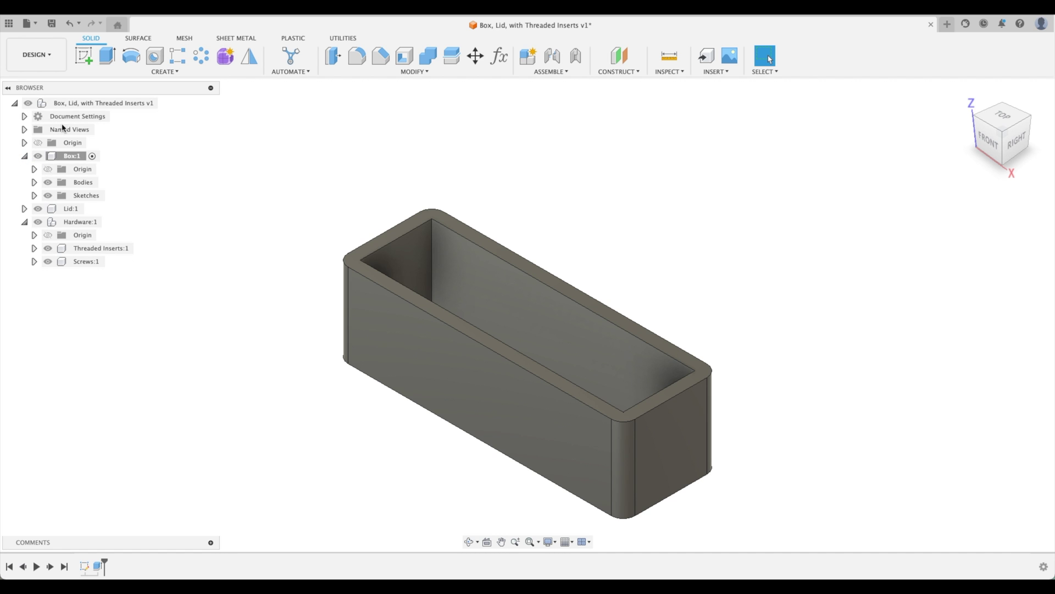
click(34, 195)
click(58, 209)
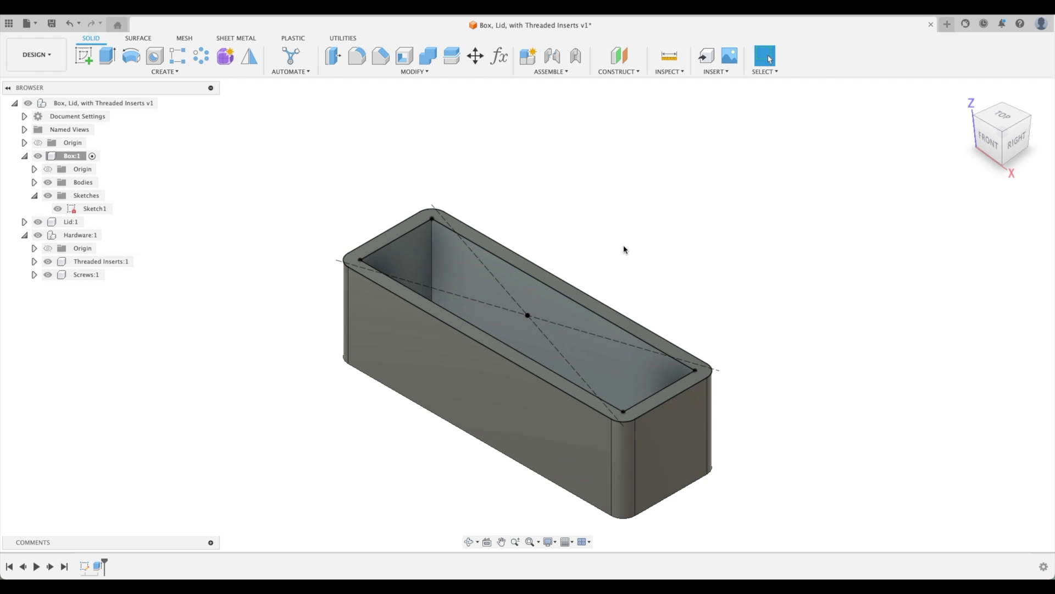
key(F6)
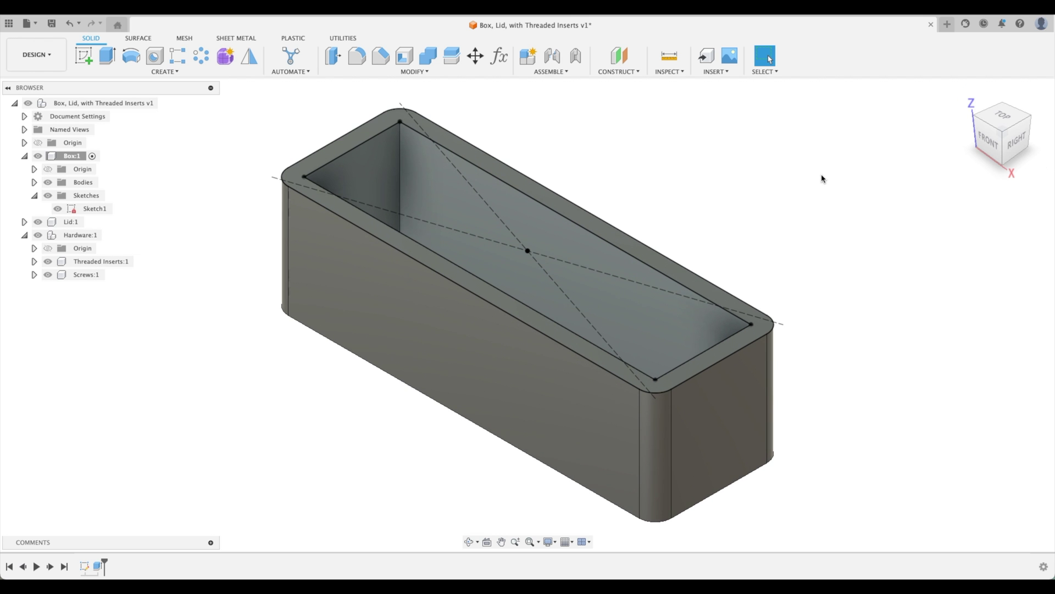
shift+middle_drag(823, 179, 677, 362)
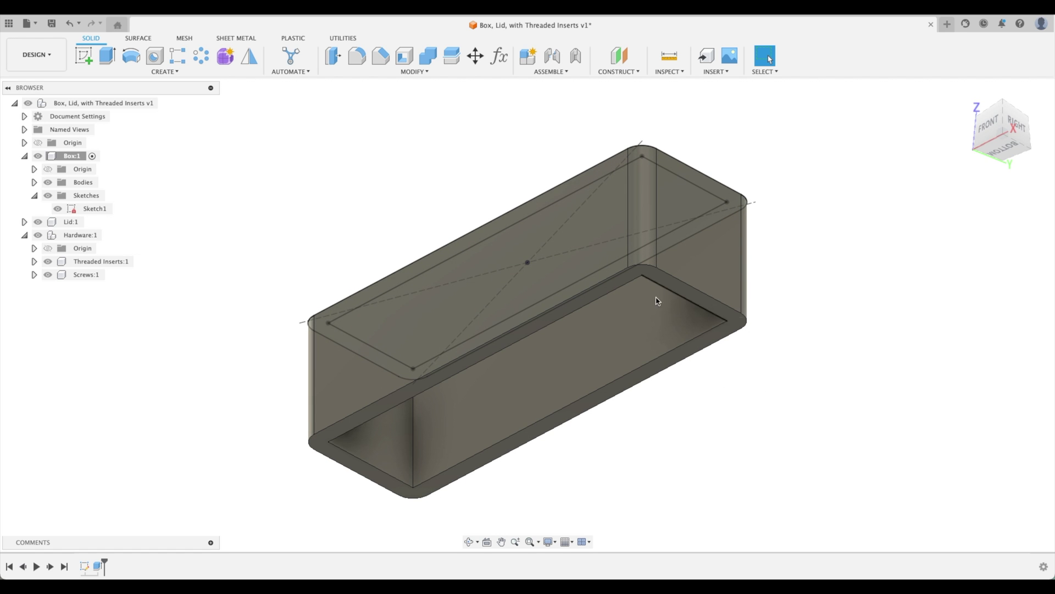
Create Sketch2 on the box's bottom face and finish it empty.
click(86, 63)
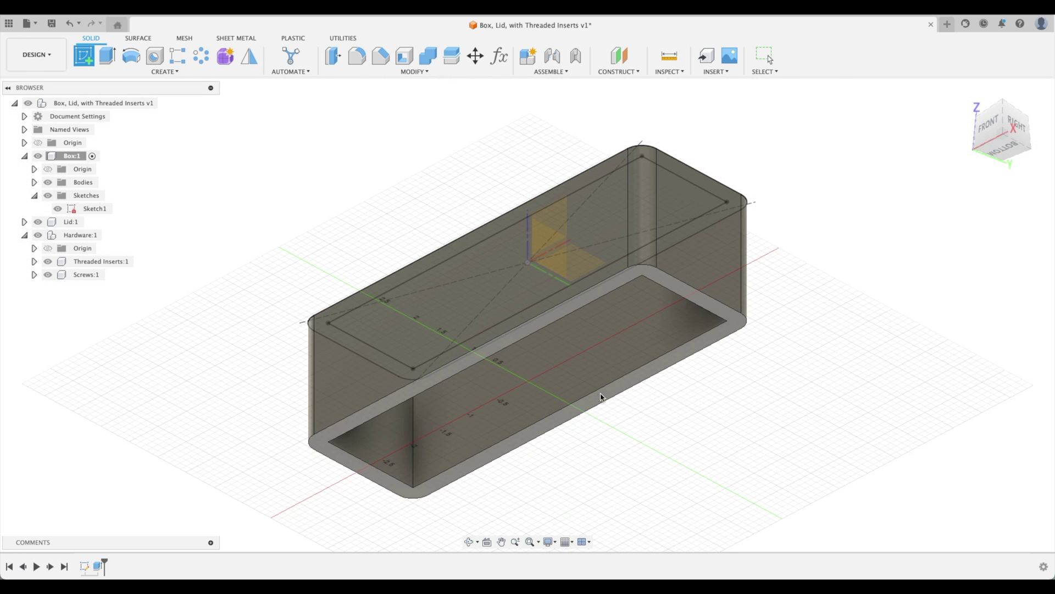
click(602, 397)
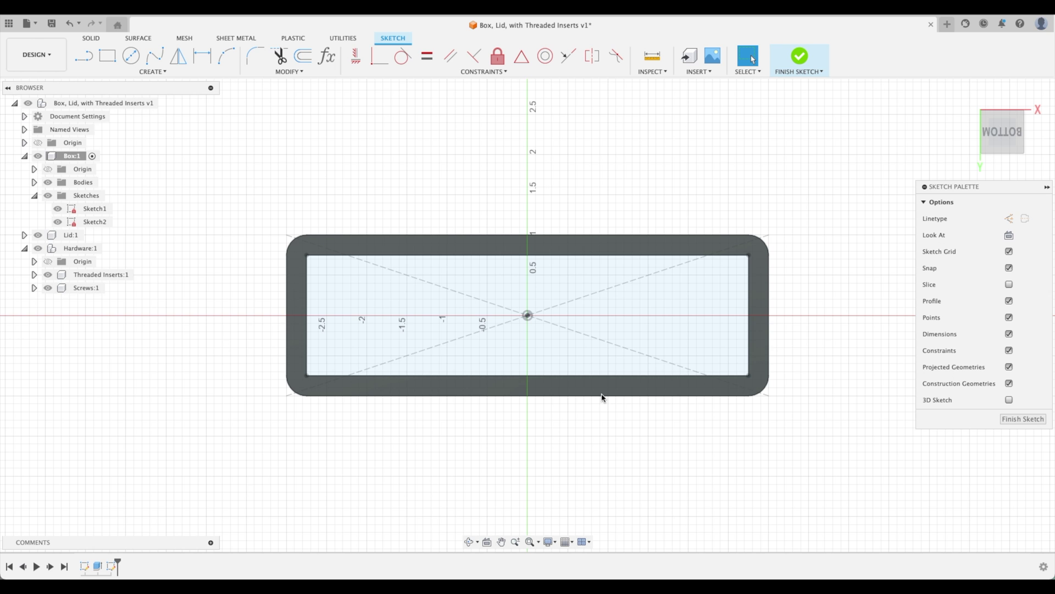
click(1024, 420)
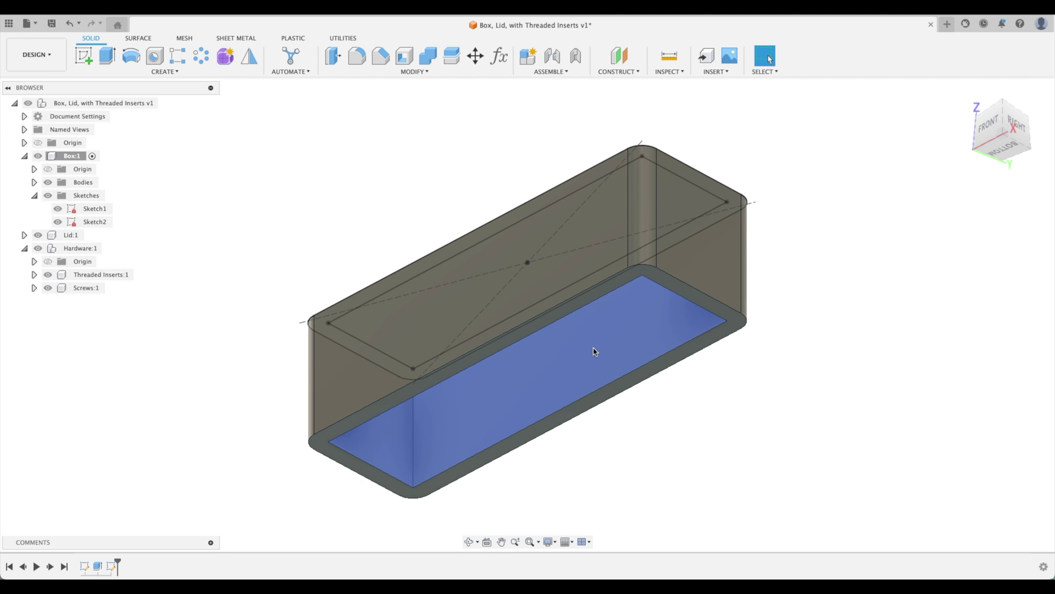
Extrude the floor profile by -WallThickness, joined to the walls.
click(107, 56)
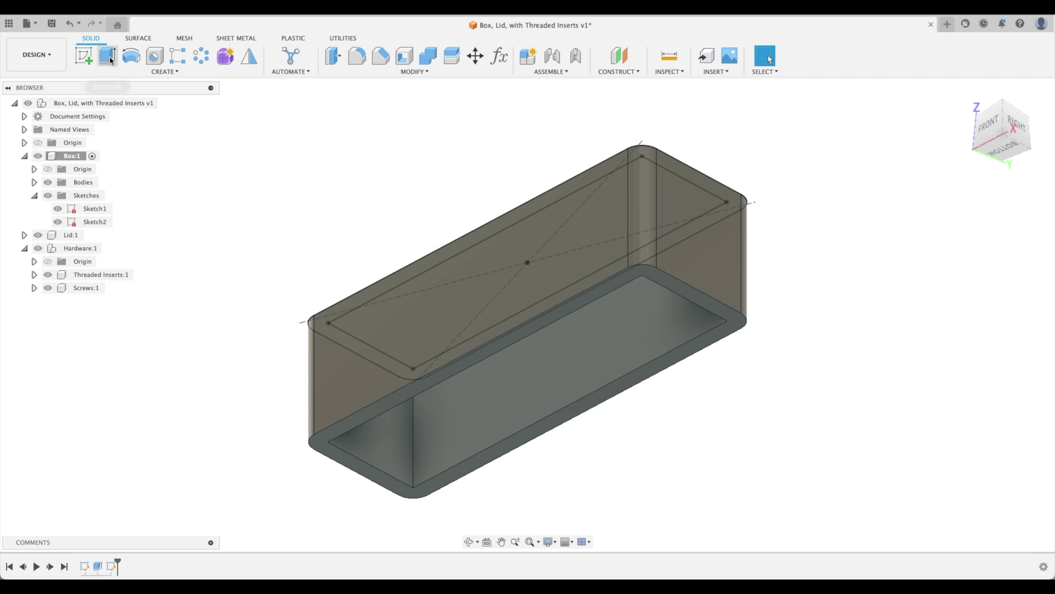
click(595, 365)
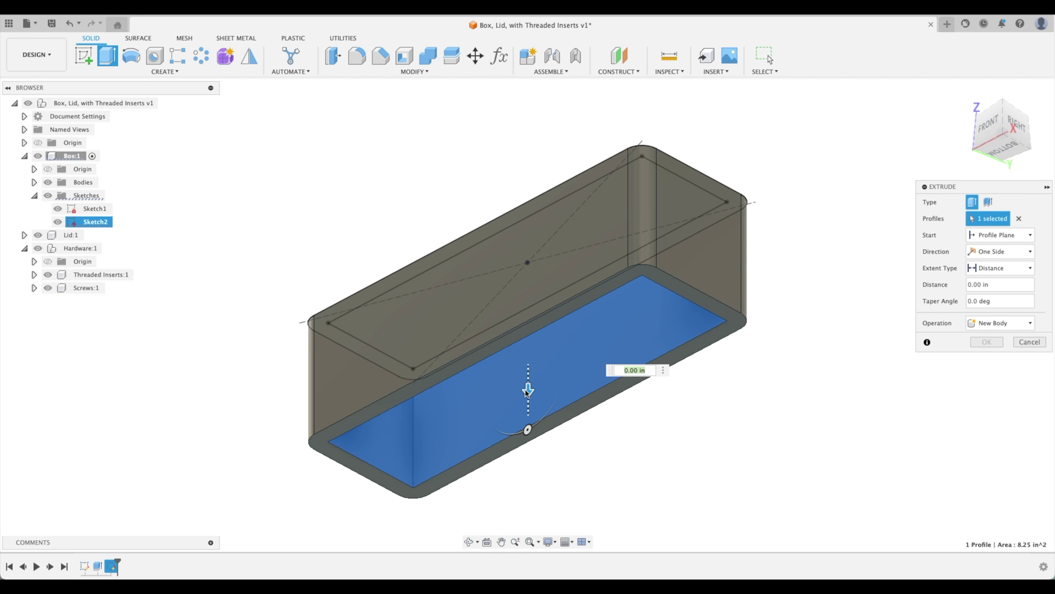
drag(529, 390, 542, 365)
text(allThickness)
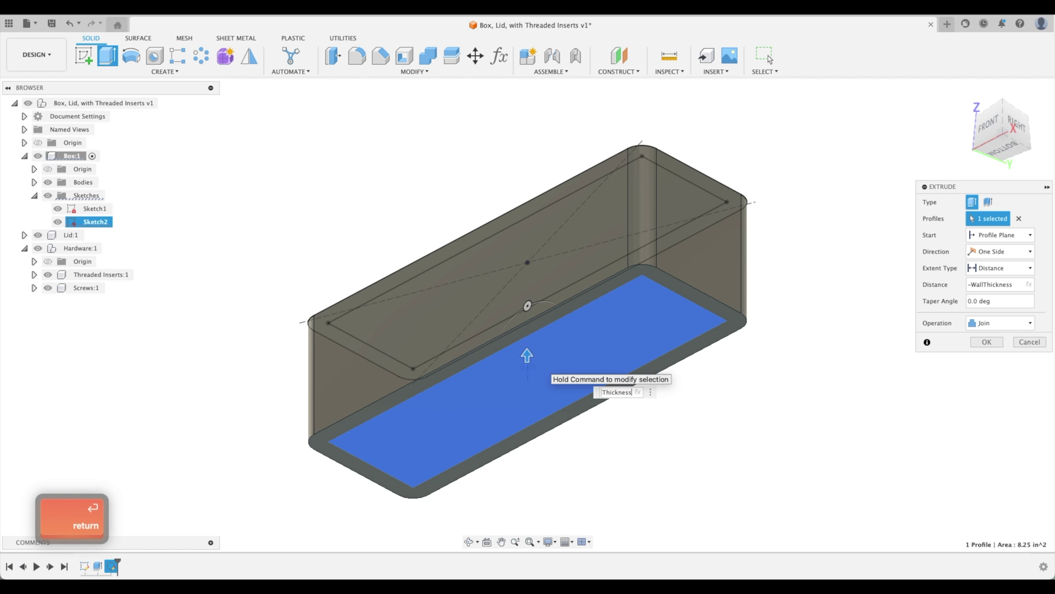
click(638, 399)
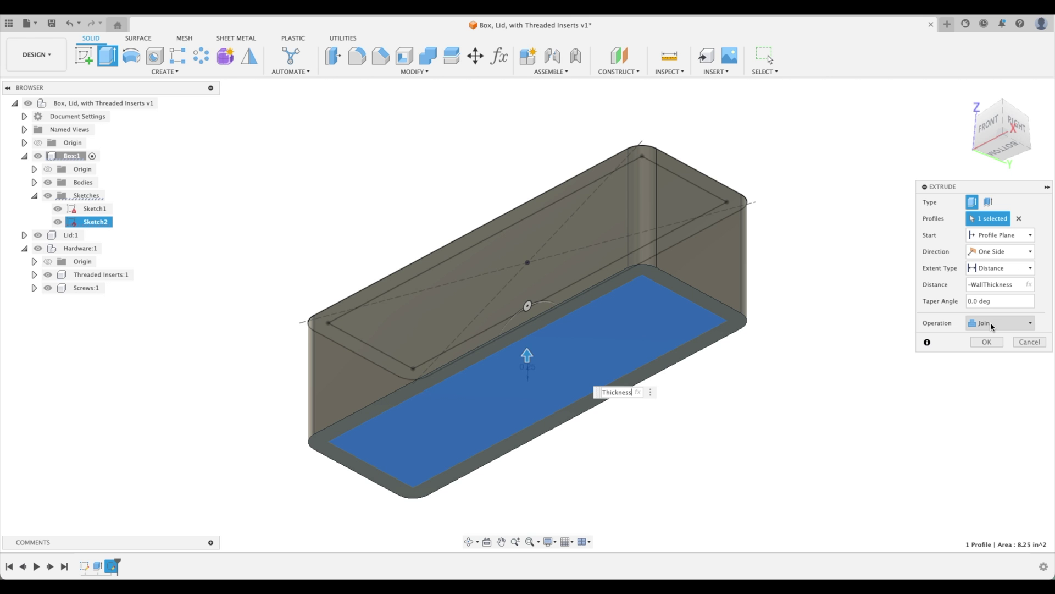
click(992, 343)
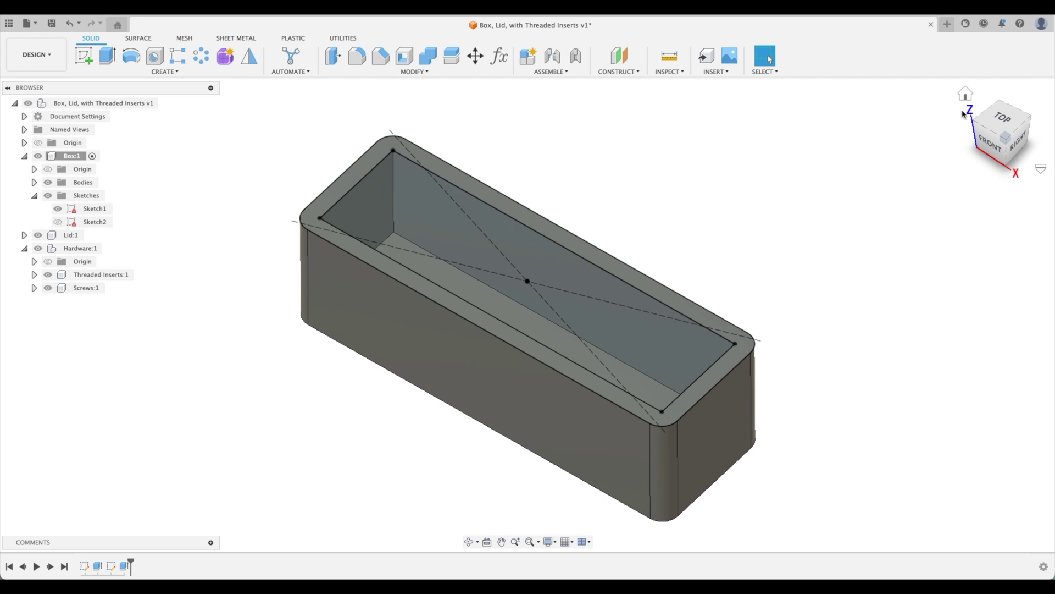
Return to the home isometric view and reopen Sketch1 from the timeline for editing.
click(965, 97)
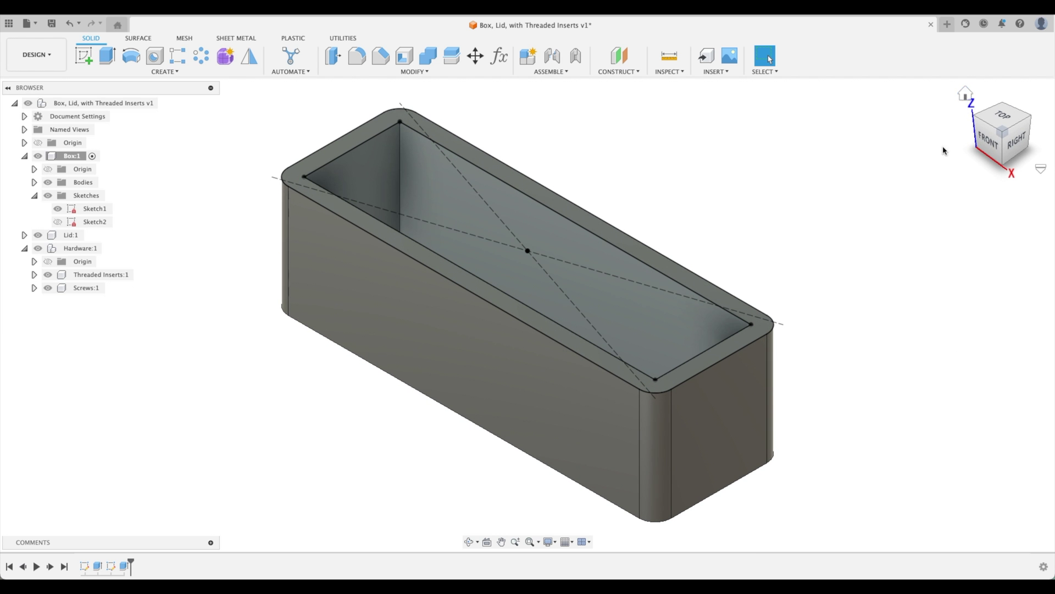
click(723, 320)
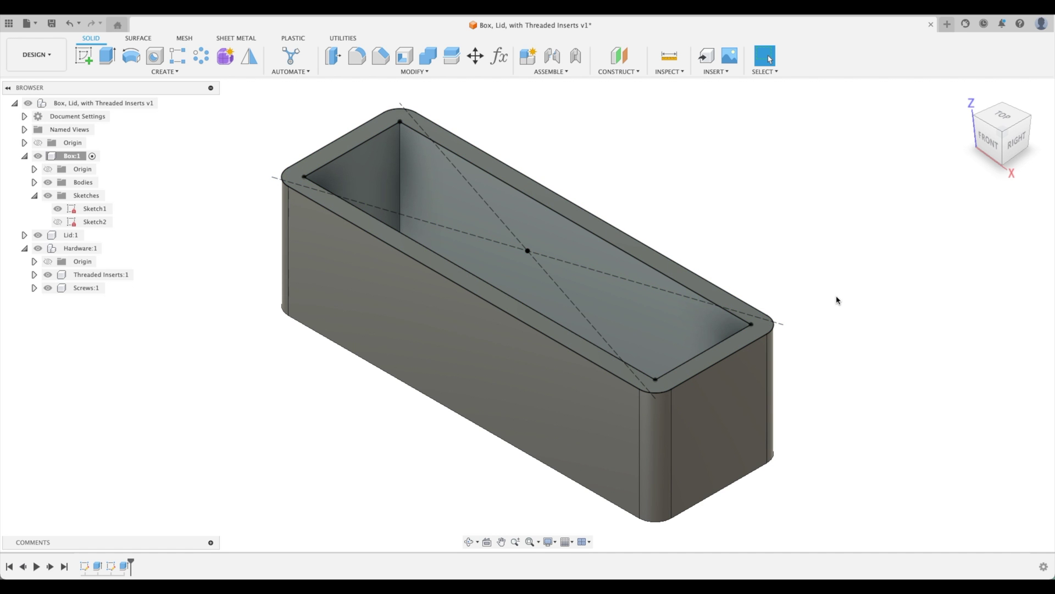
double_click(84, 566)
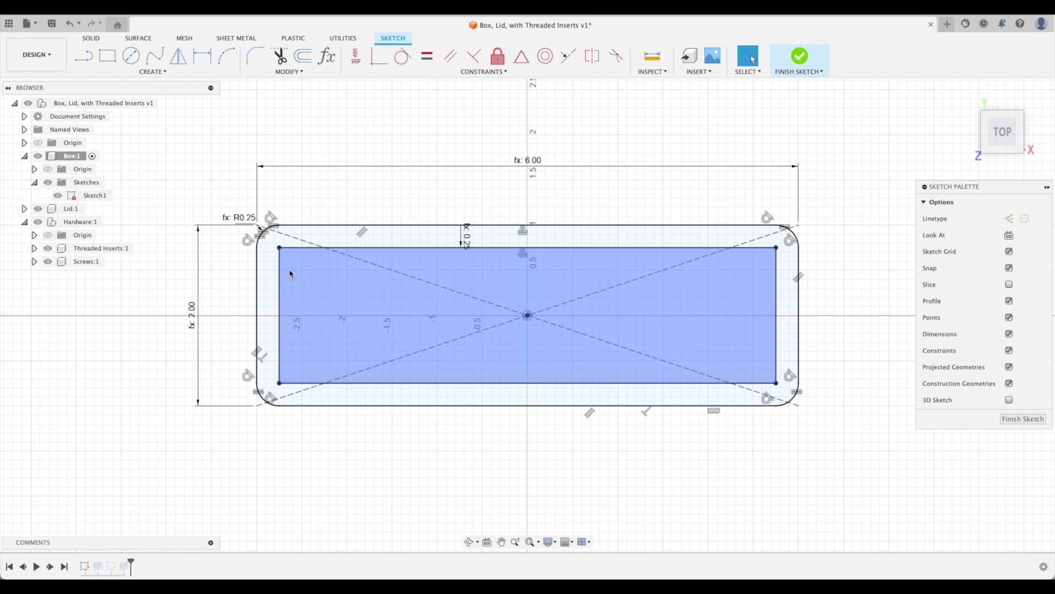
Draw center-point arcs at the inner rectangle's top-left and top-right corners, undoing a stray arc.
click(228, 61)
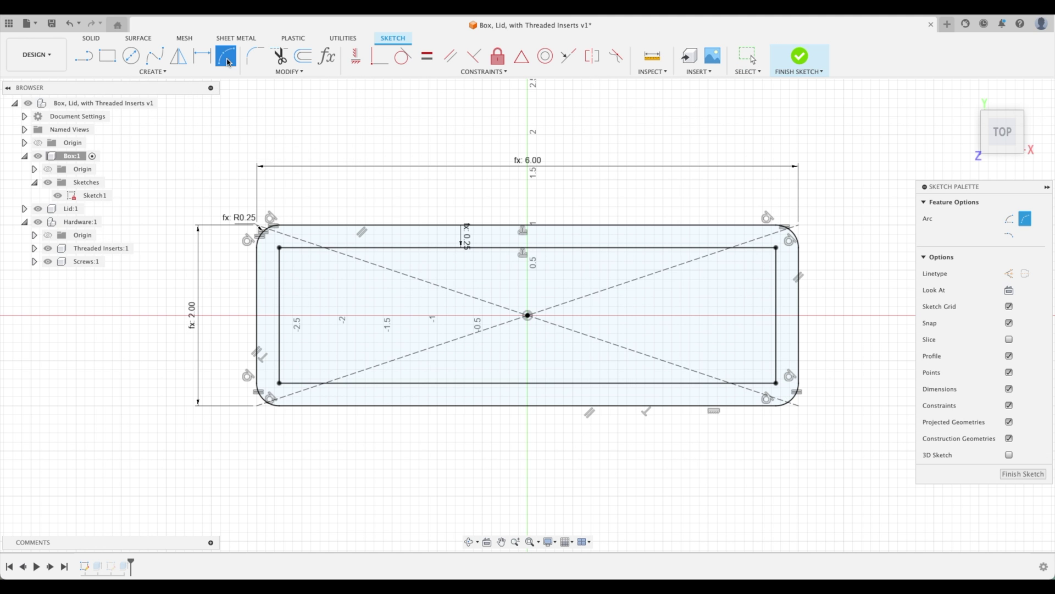
click(1010, 220)
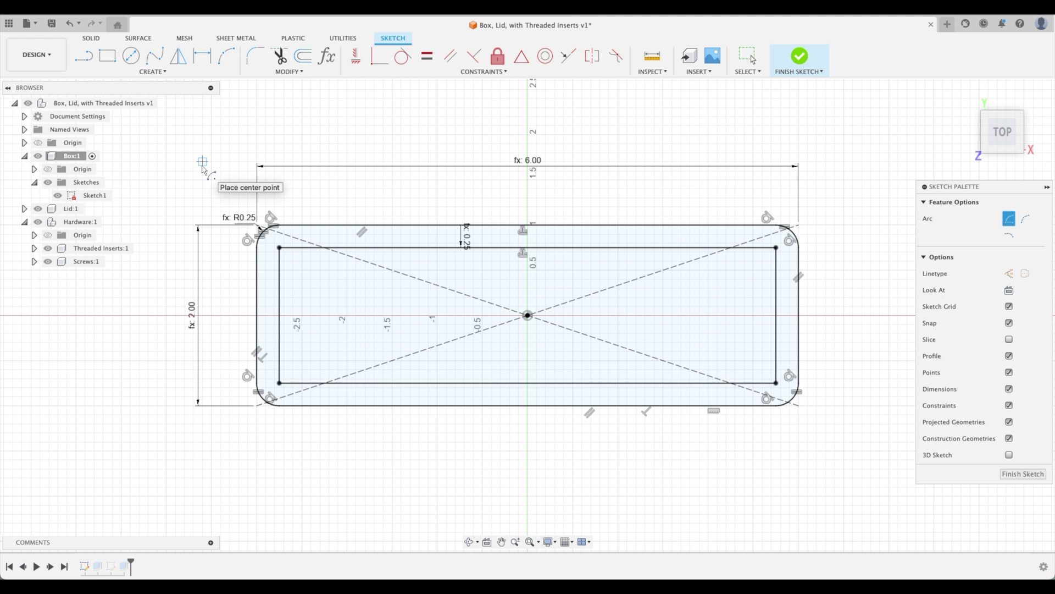
click(280, 248)
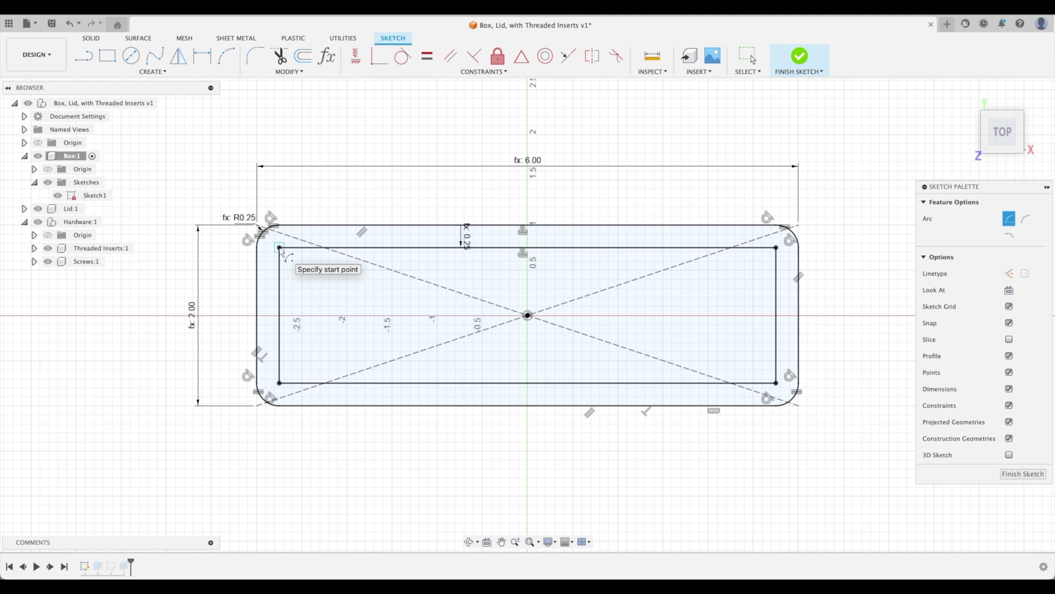
click(279, 285)
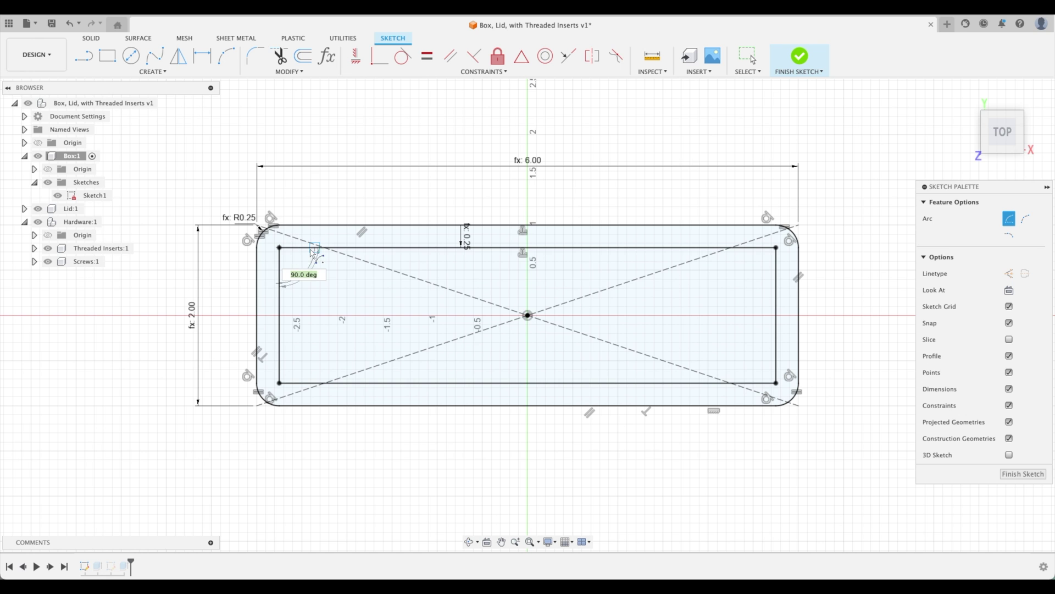
click(315, 260)
click(775, 248)
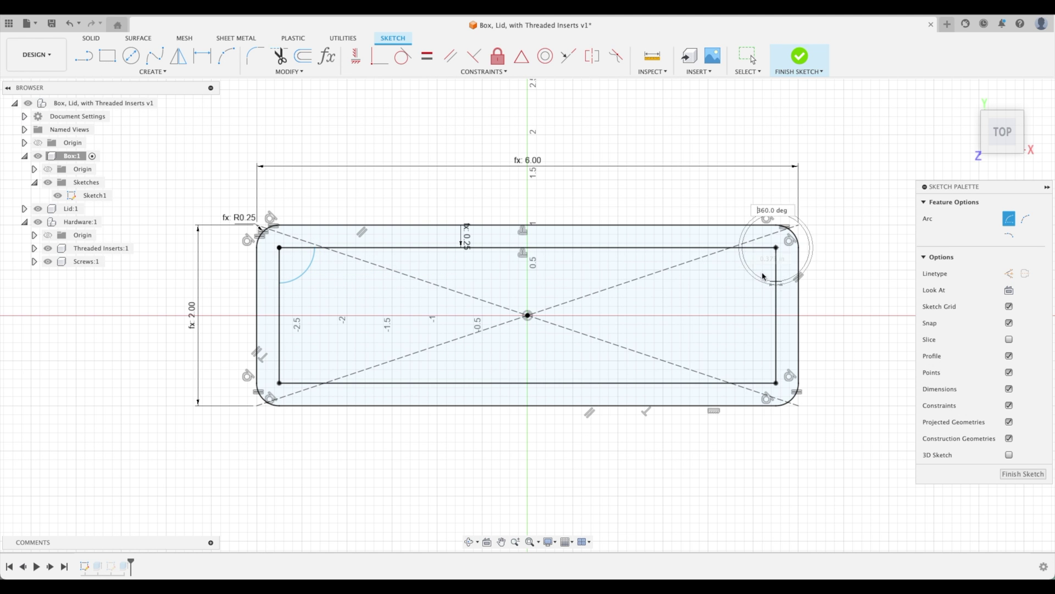
click(775, 282)
click(743, 254)
key(super+z)
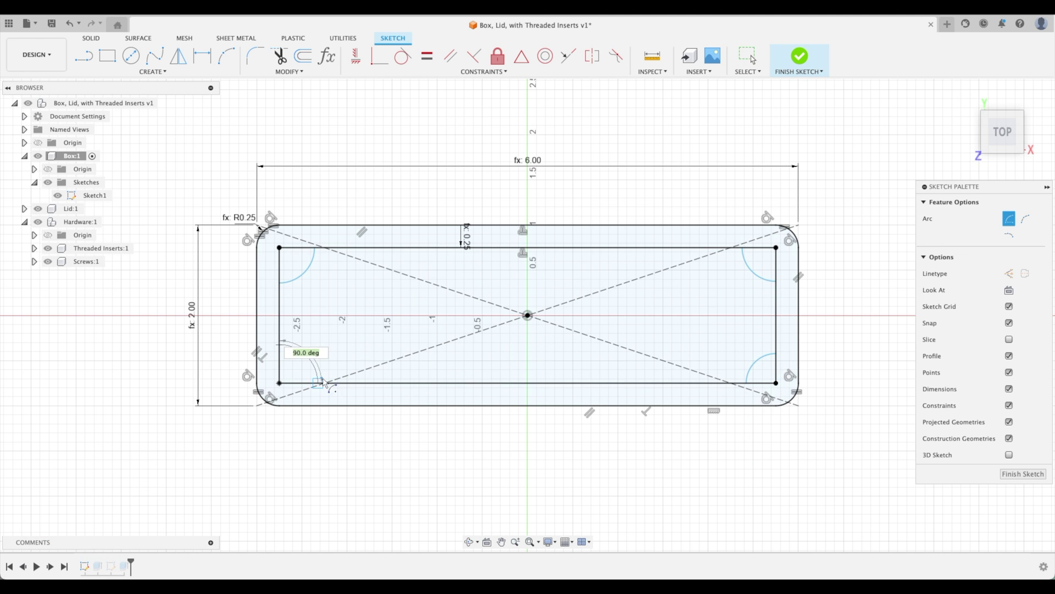
key(Escape)
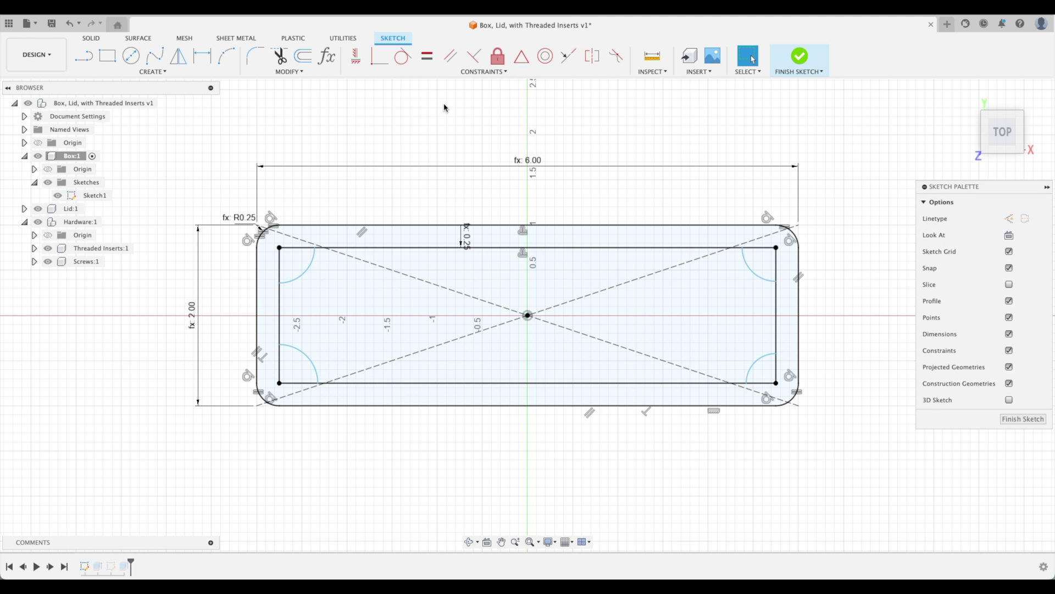
Constrain the inner corner arcs equal to one another with the Equal constraint.
click(427, 55)
click(301, 275)
click(754, 275)
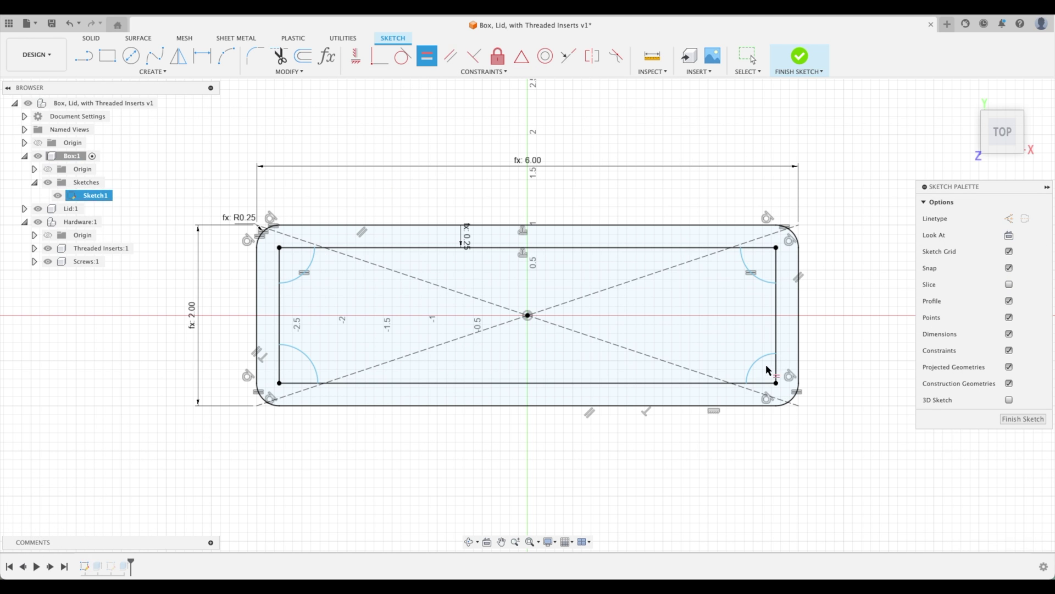
click(311, 364)
click(292, 280)
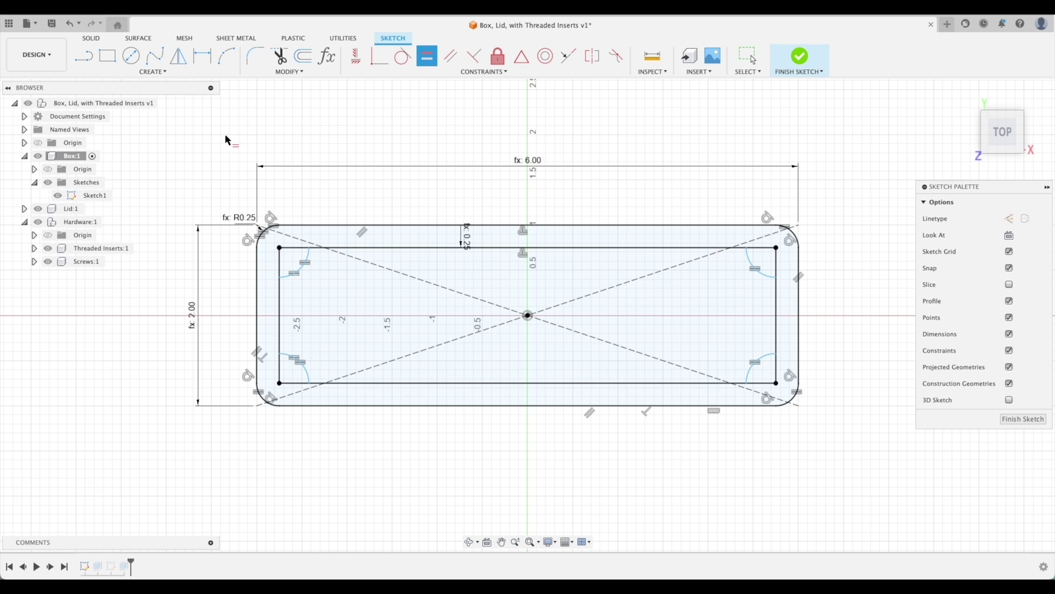
key(Escape)
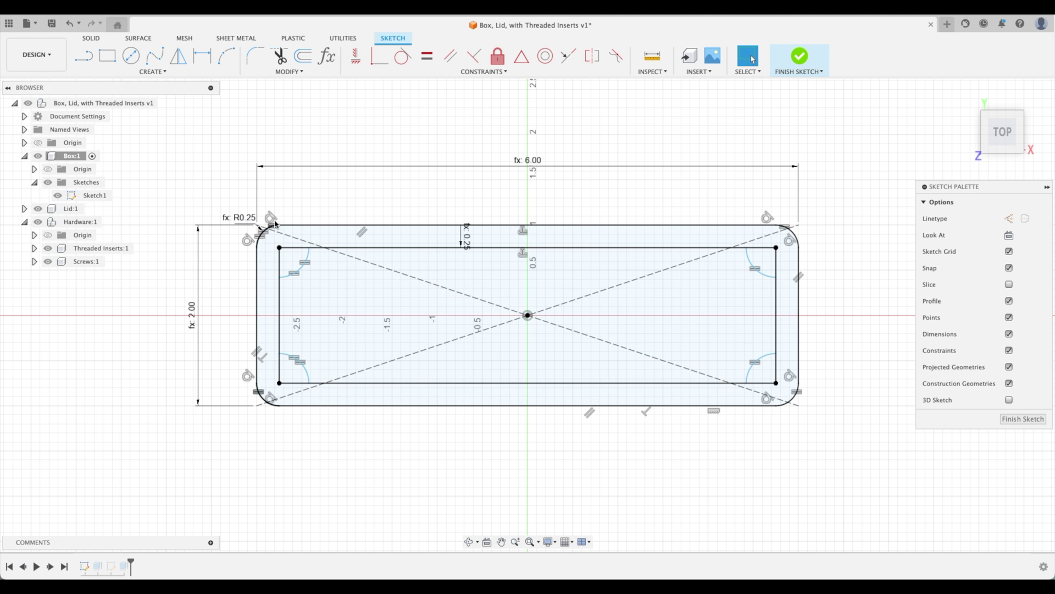
Make the top-left inner arc equal to the outer R0.25 corner fillet.
click(314, 280)
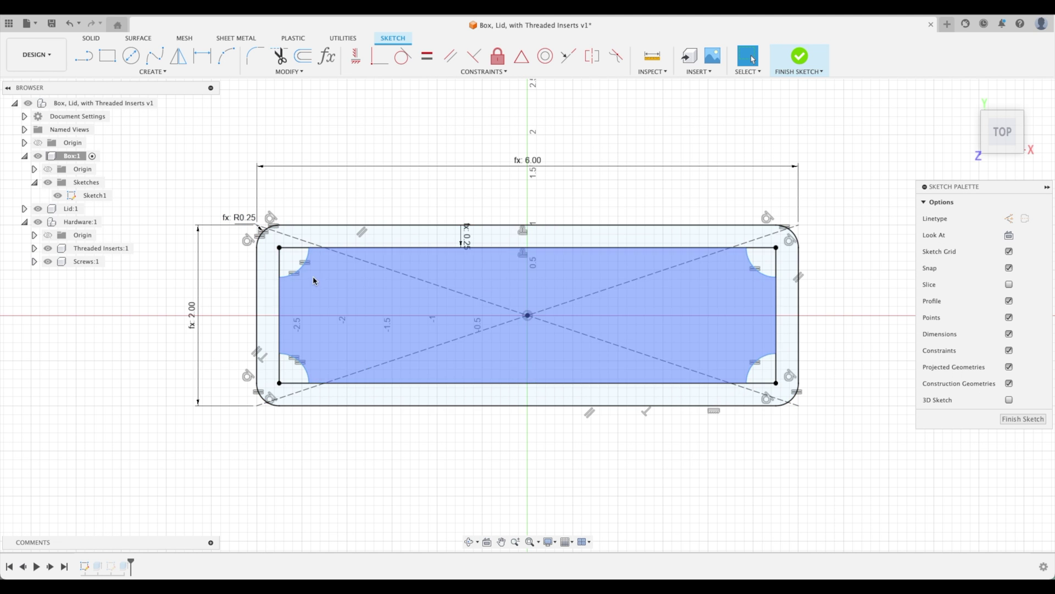
click(427, 55)
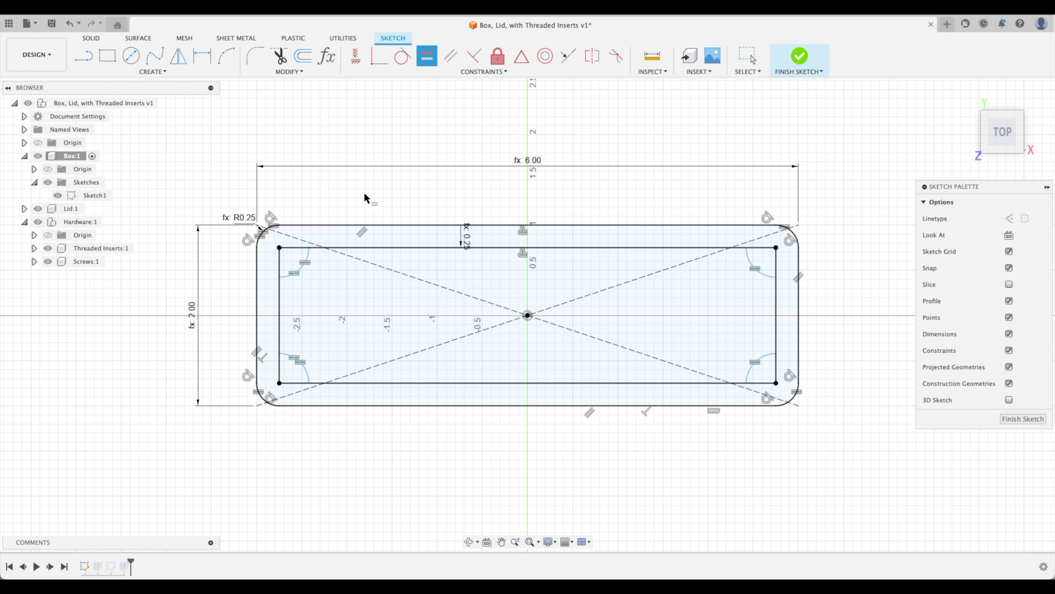
click(308, 262)
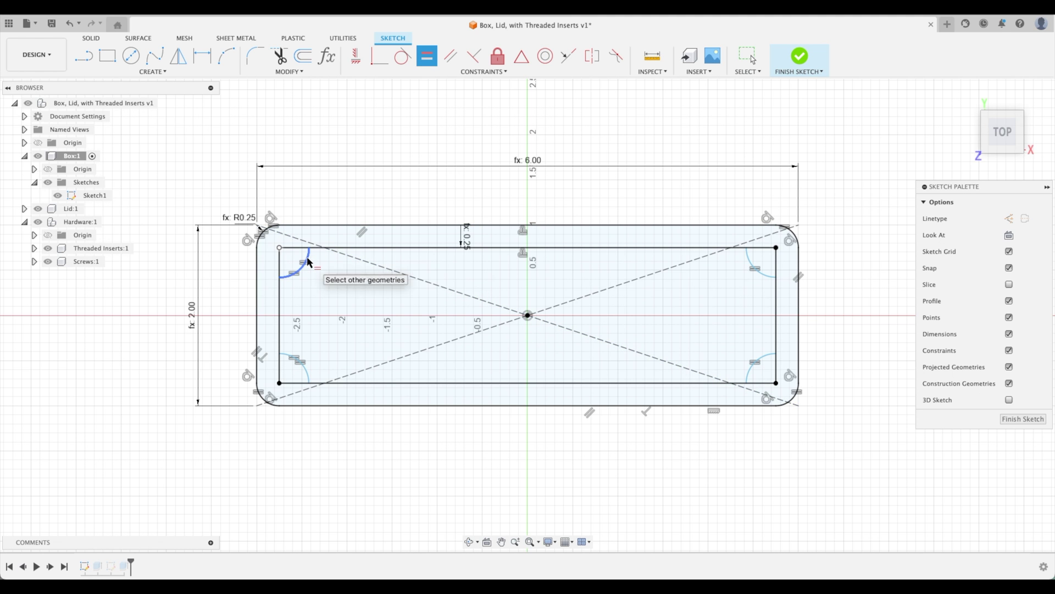
click(262, 240)
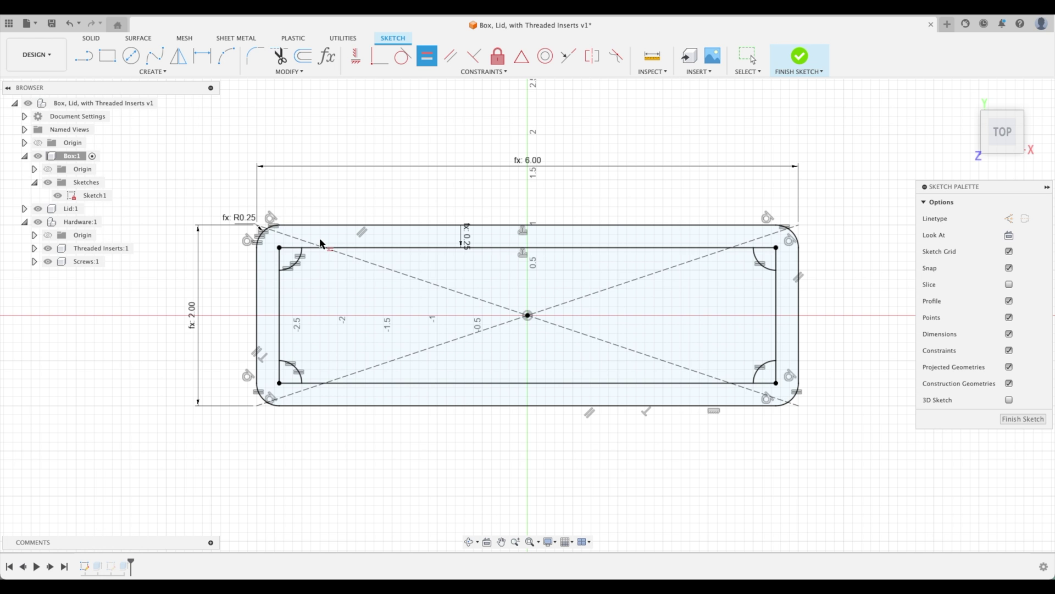
Finish the sketch and add the four corner circle profiles to the wall extrusion.
click(1017, 420)
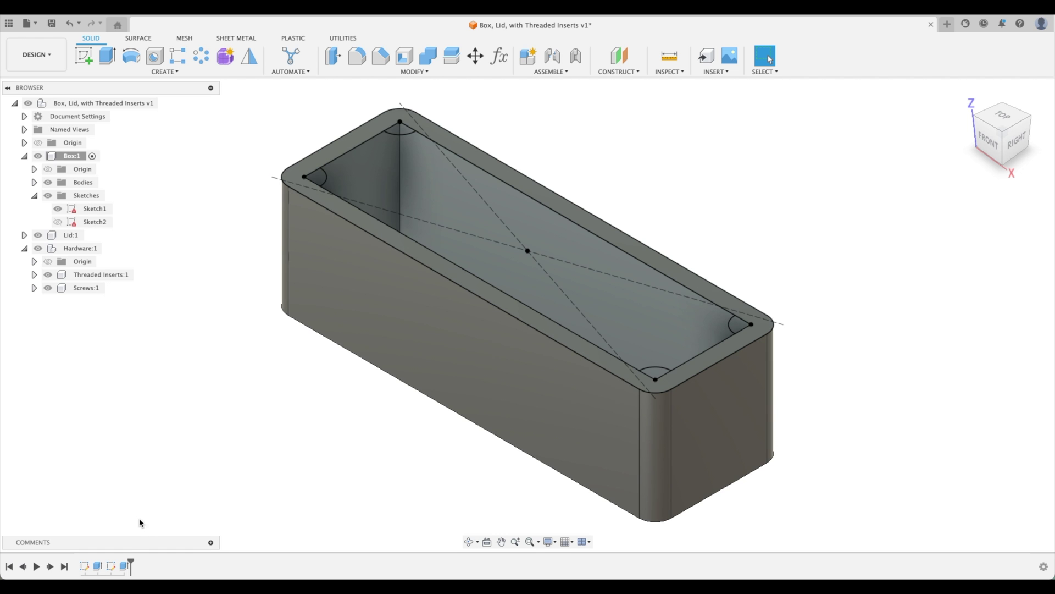
double_click(98, 566)
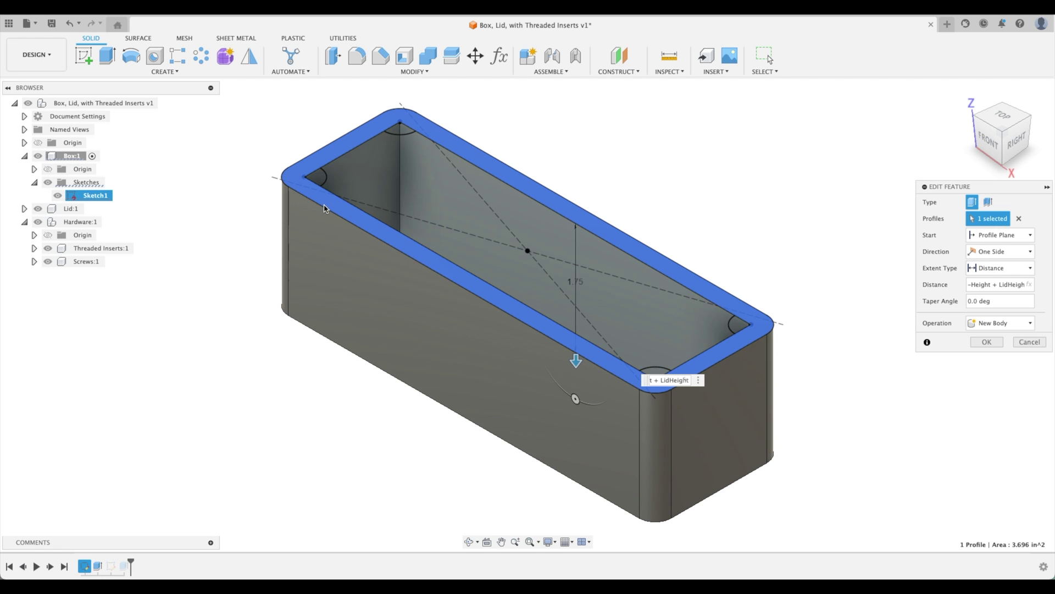
click(400, 133)
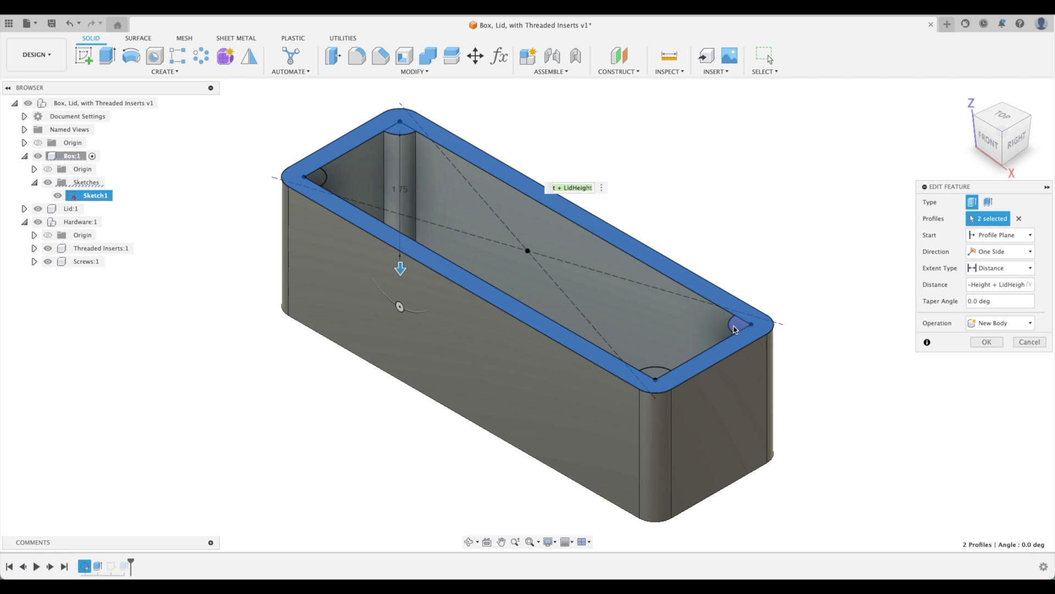
click(667, 370)
click(657, 374)
click(314, 177)
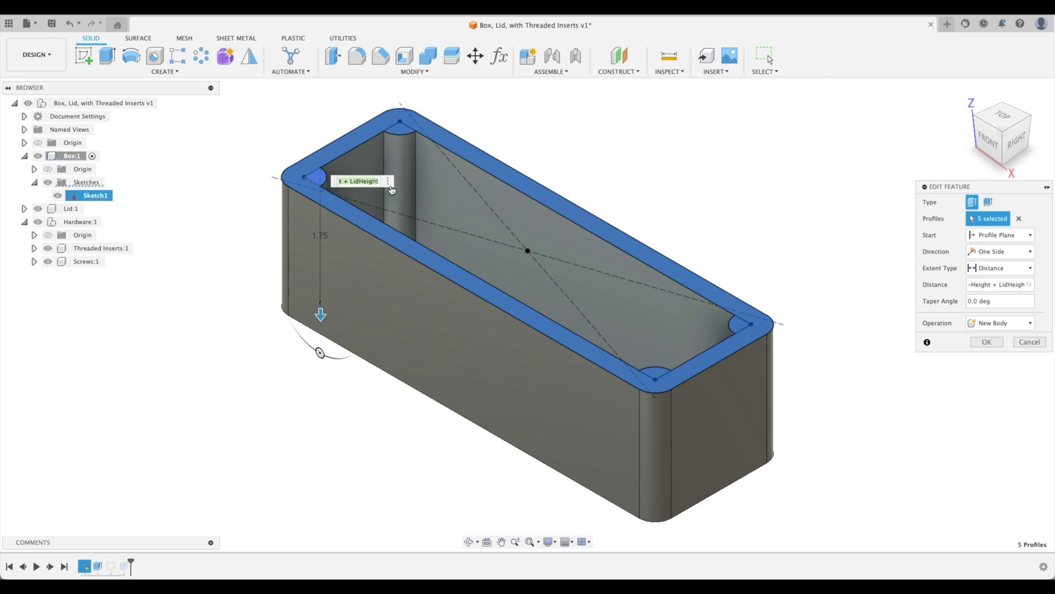
click(987, 342)
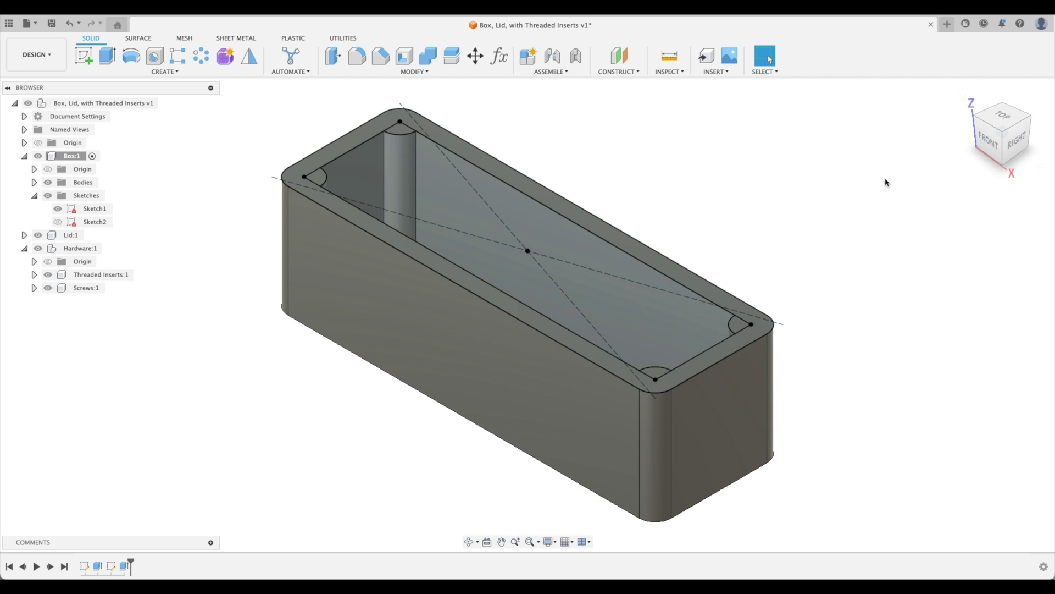
Hide Sketch1 in the browser so its lines disappear from the view.
click(59, 215)
click(58, 210)
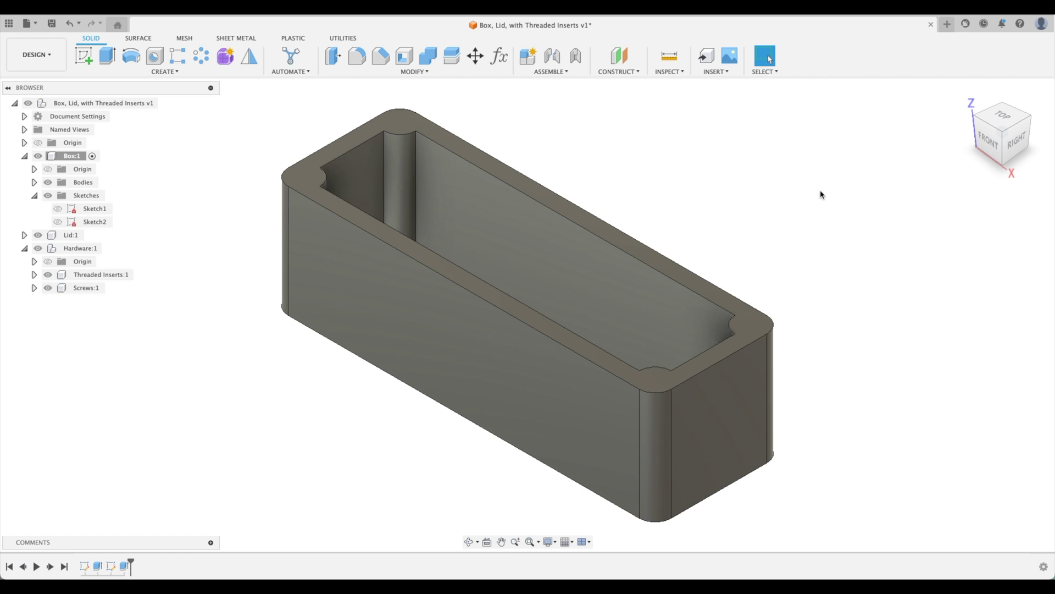
middle_drag(820, 194, 607, 273)
Open the fx Change Parameters table and pan the box down and to the left.
scroll(719, 205, down, 2)
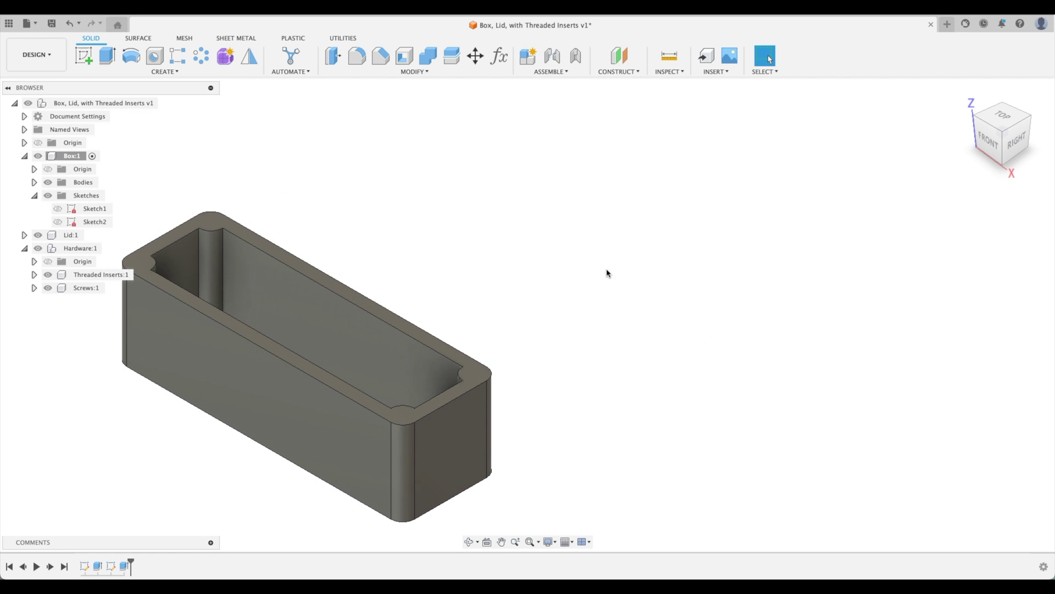
click(499, 55)
middle_drag(583, 346, 483, 379)
Set the box parameters Width to 8 in, Depth to 4 in and Height to 4 in.
click(663, 154)
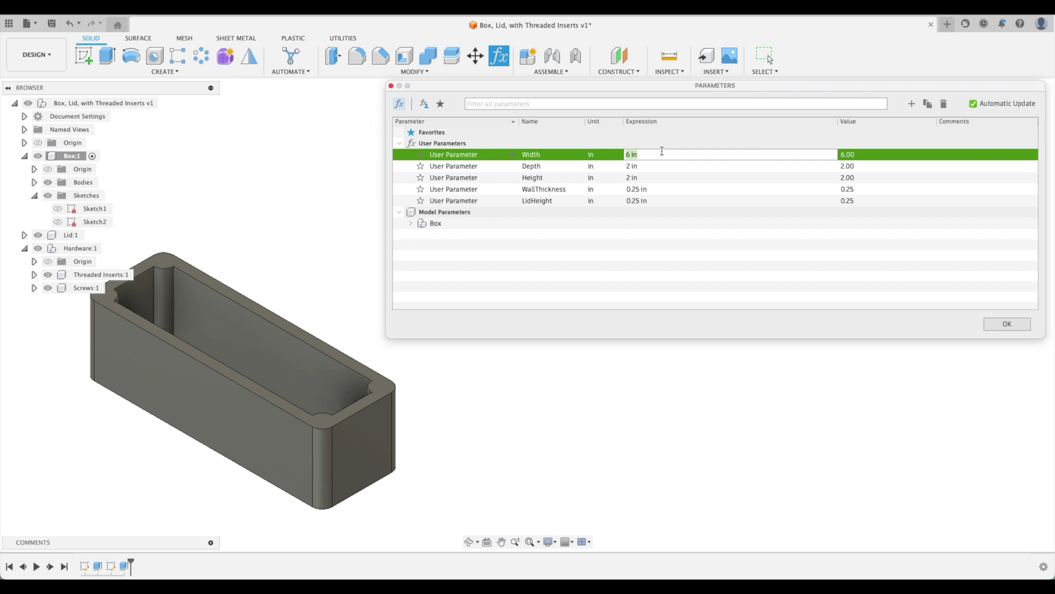
text(8)
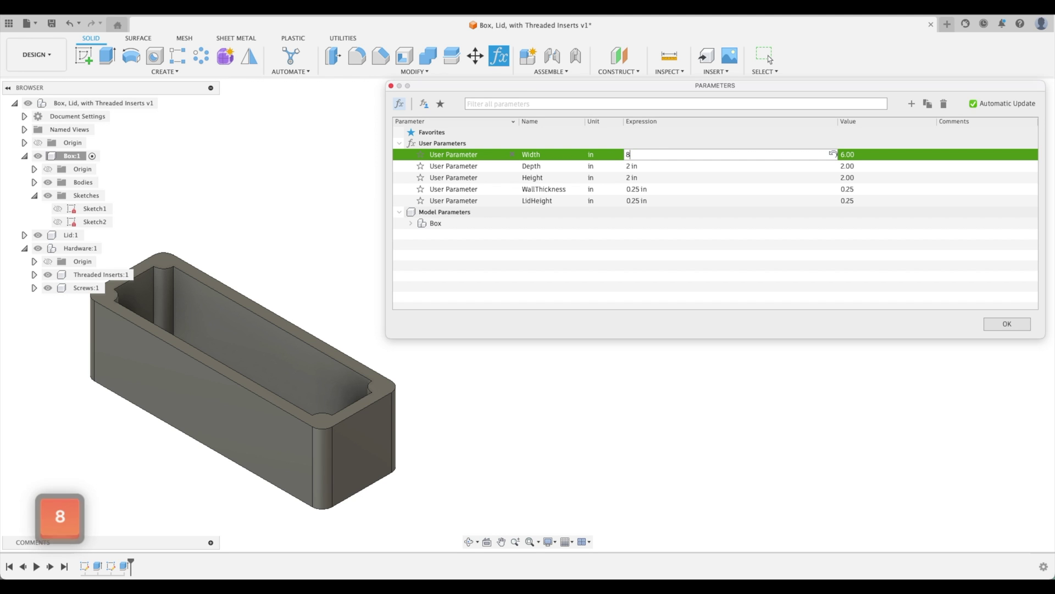
key(Return)
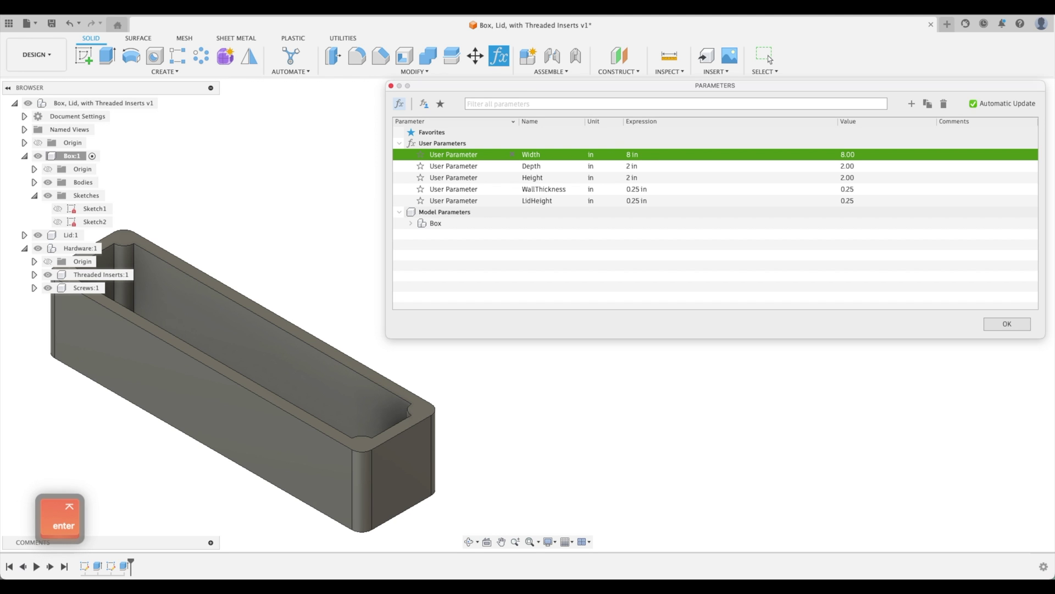
click(640, 169)
text(4)
key(Return)
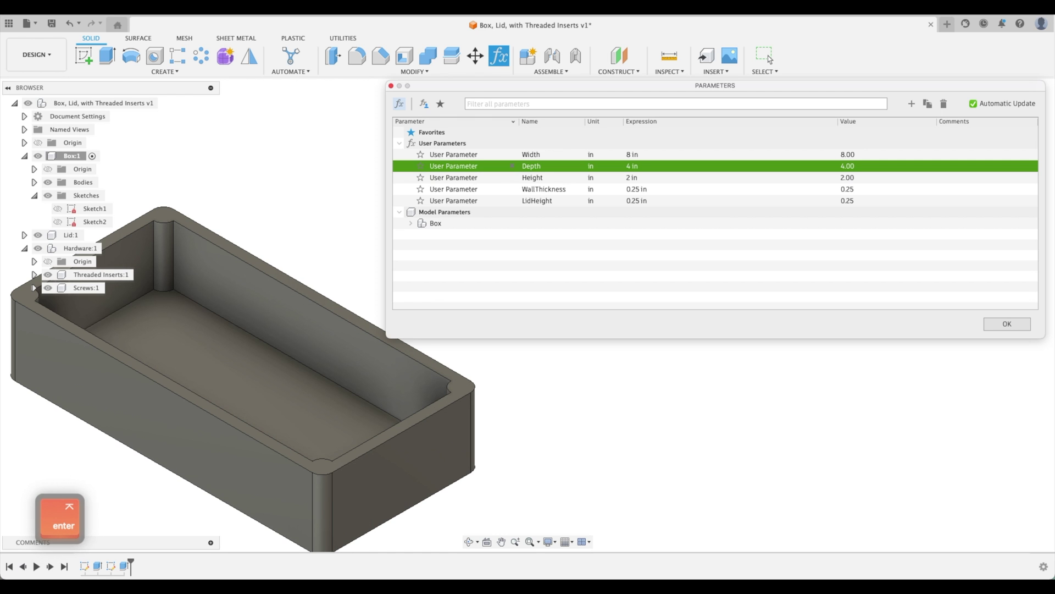
click(638, 177)
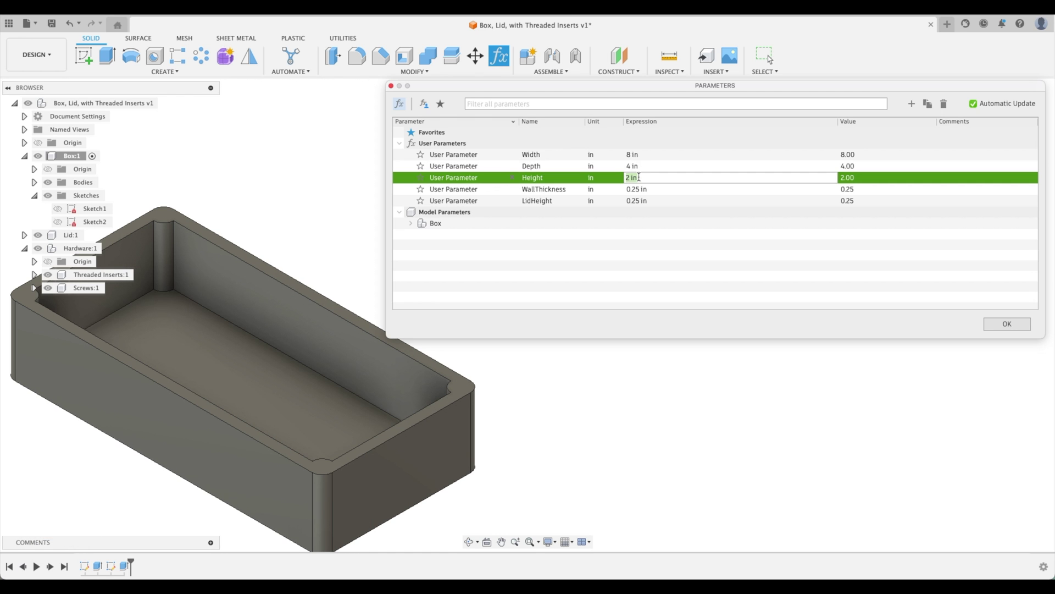
text(4)
key(Return)
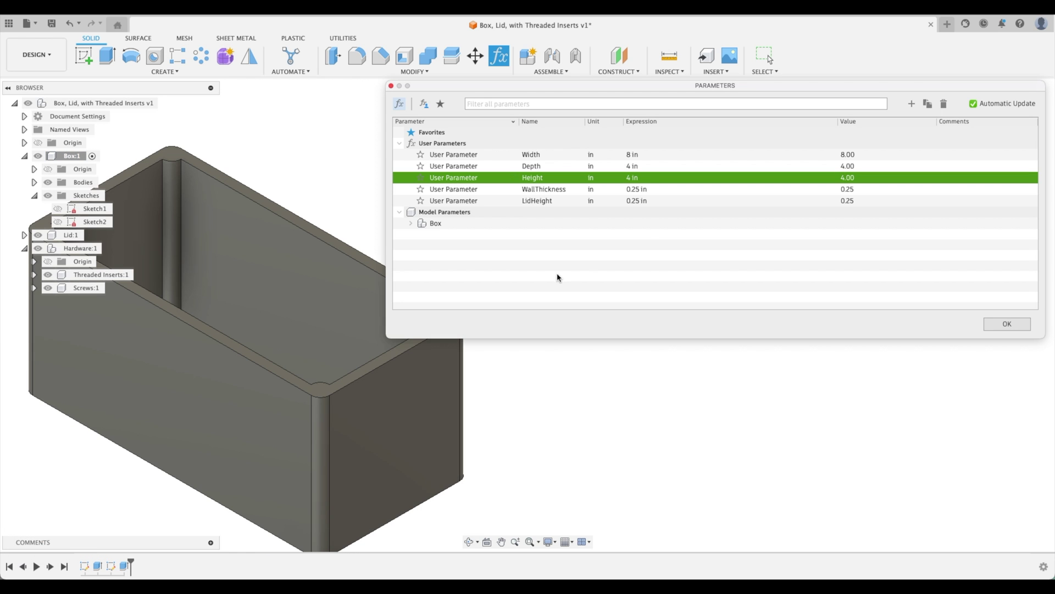
Set WallThickness to 3/8 in and LidHeight to 0.5 in.
click(665, 189)
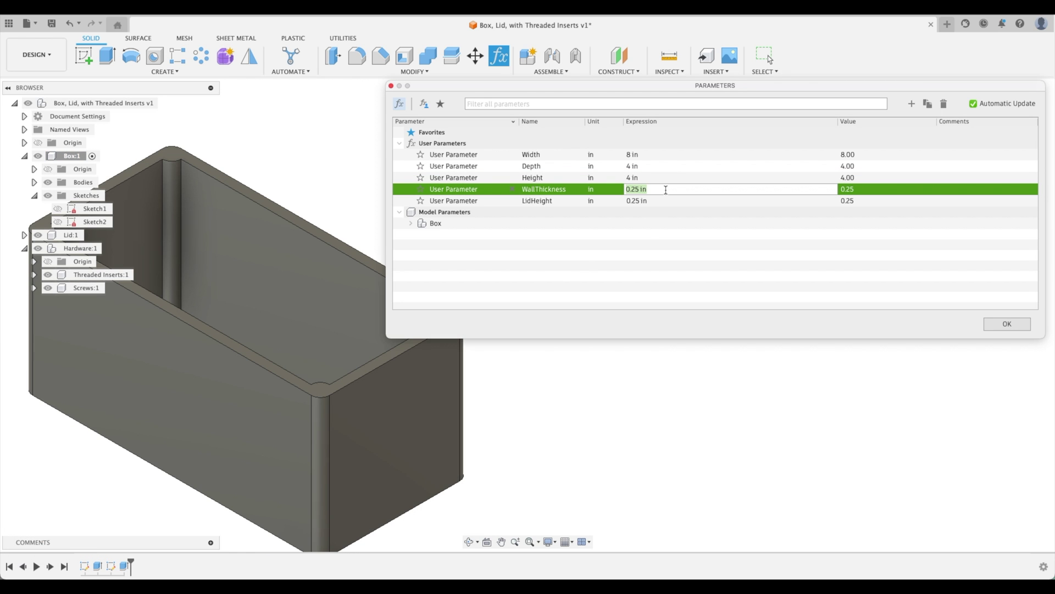
text(3/8)
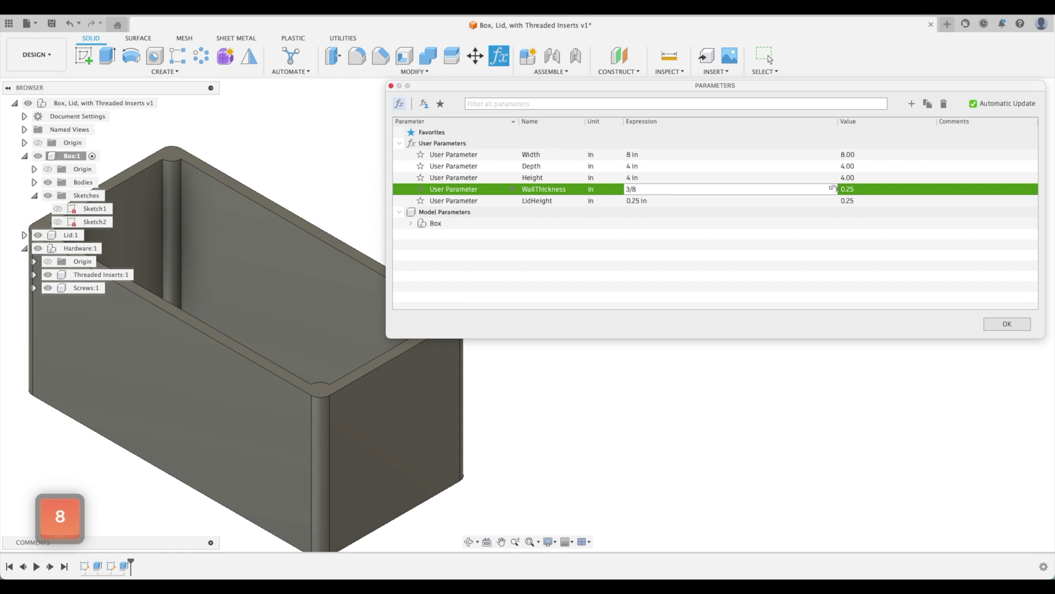
key(Return)
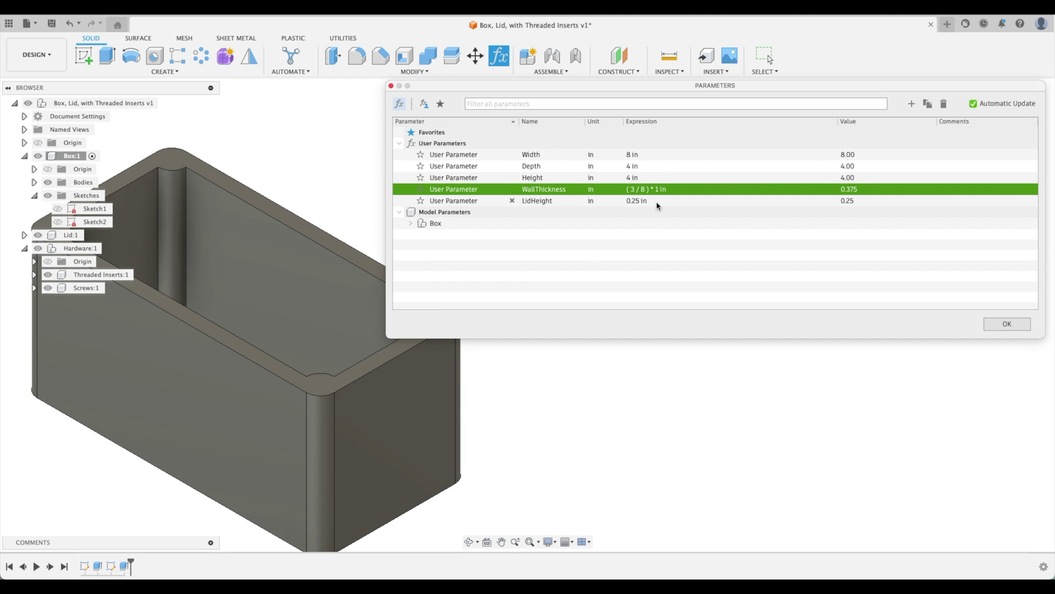
click(655, 201)
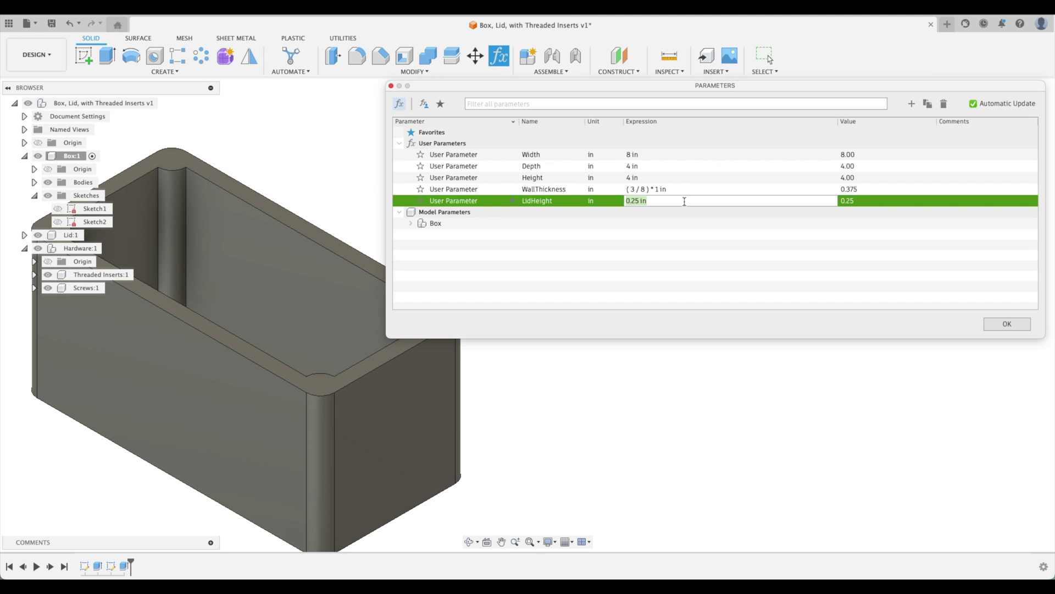
text(.5)
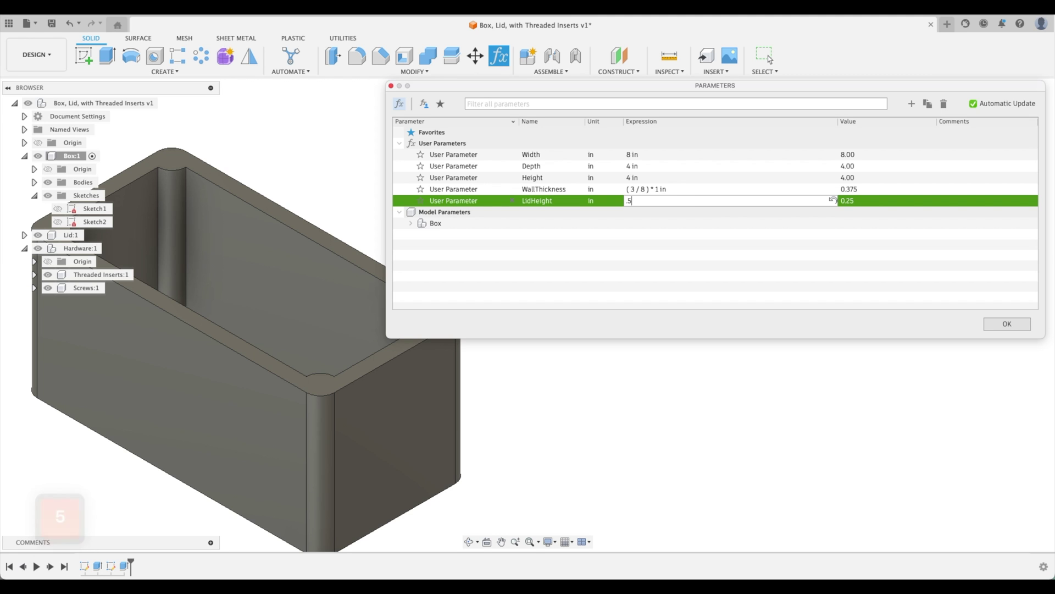
key(Return)
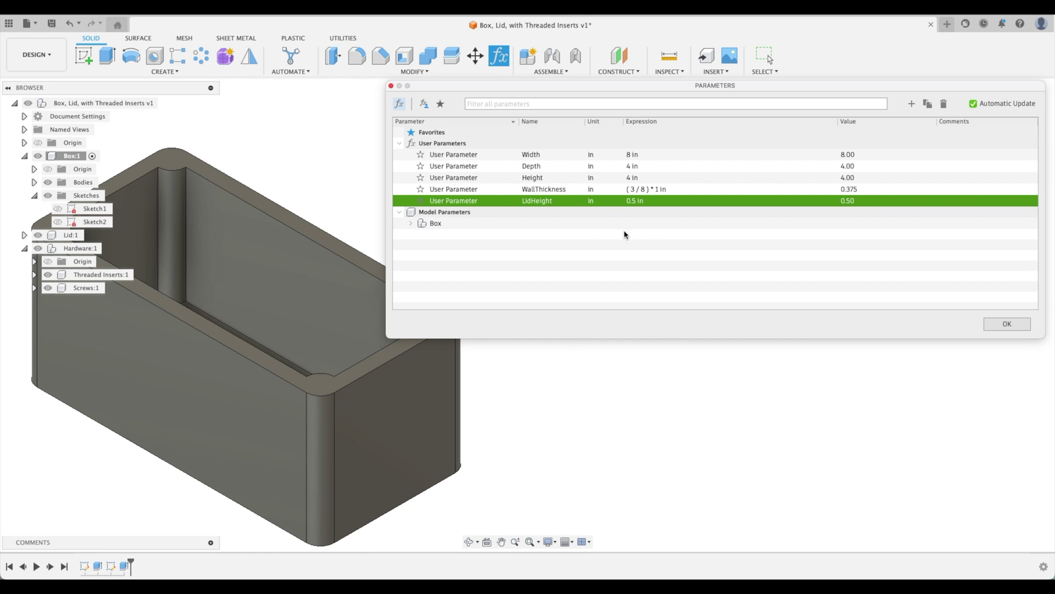
Restore LidHeight and WallThickness to 0.25 in, close Parameters, and return to home view.
click(653, 201)
text(.25)
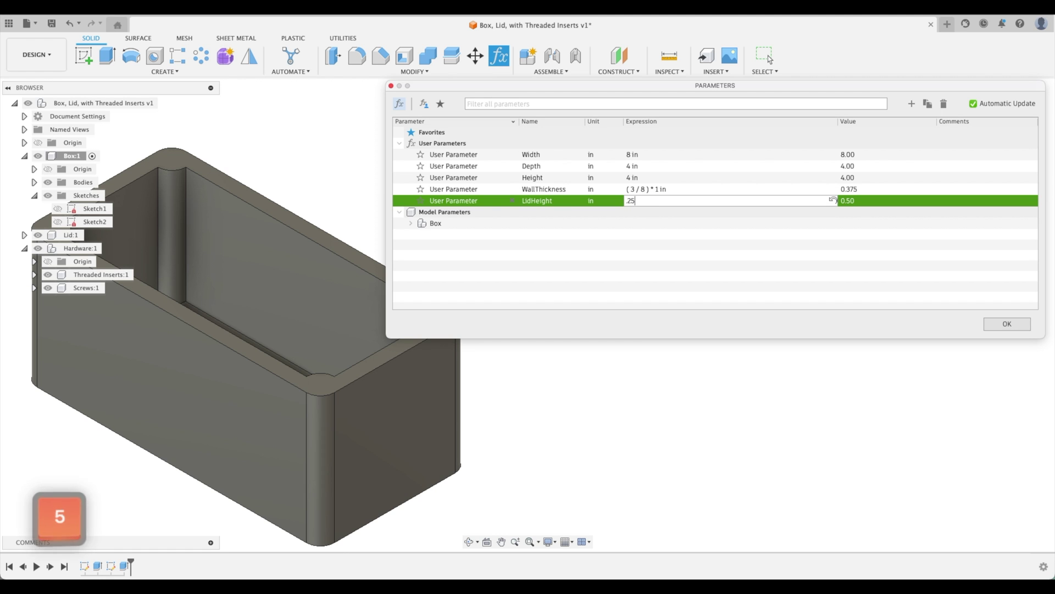
key(Return)
click(659, 188)
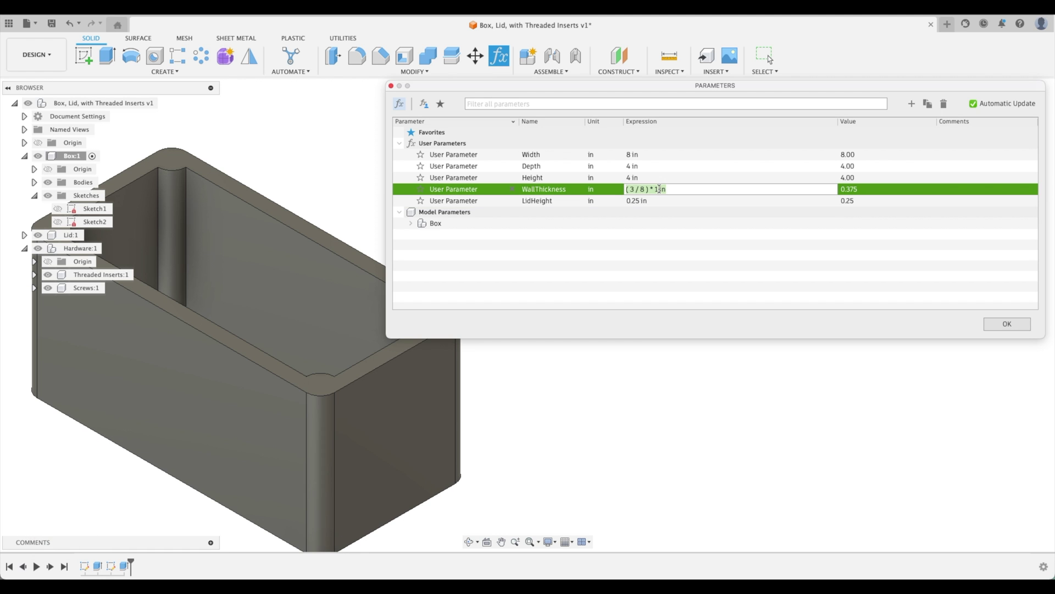
text(.25)
key(Return)
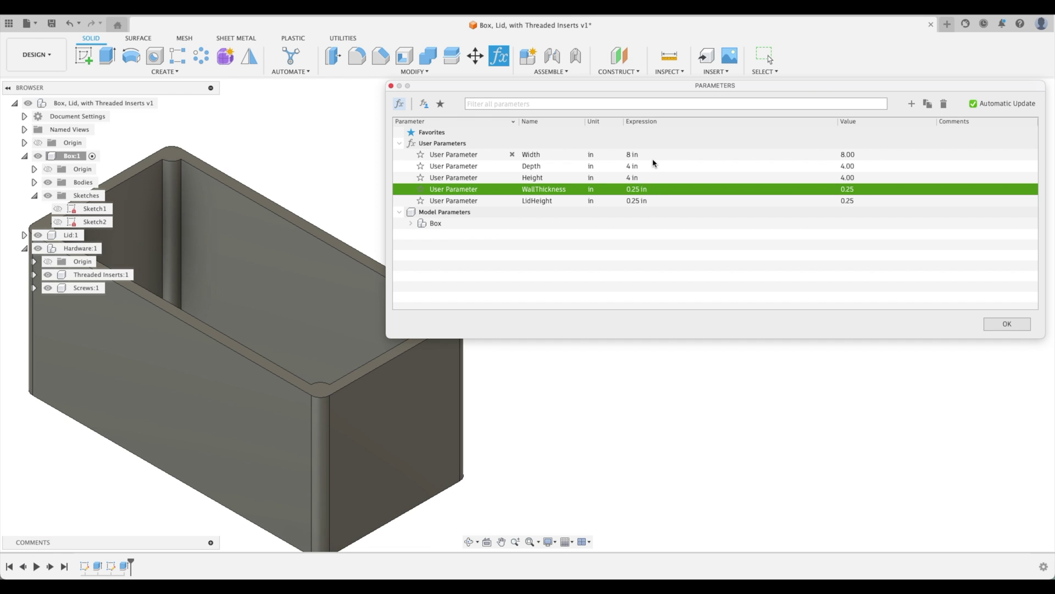
click(654, 156)
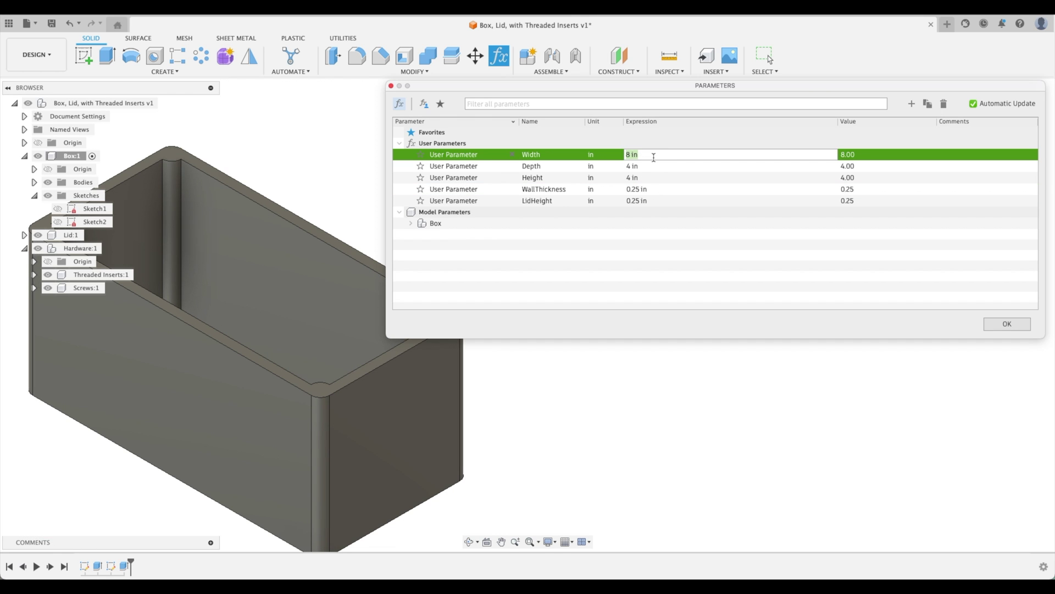
click(1010, 324)
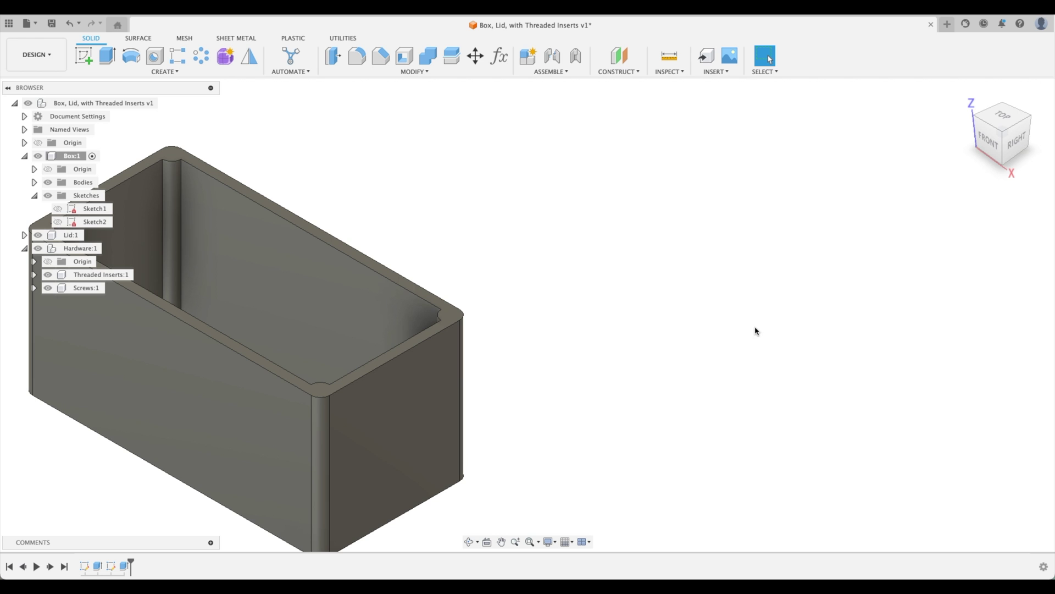
click(967, 96)
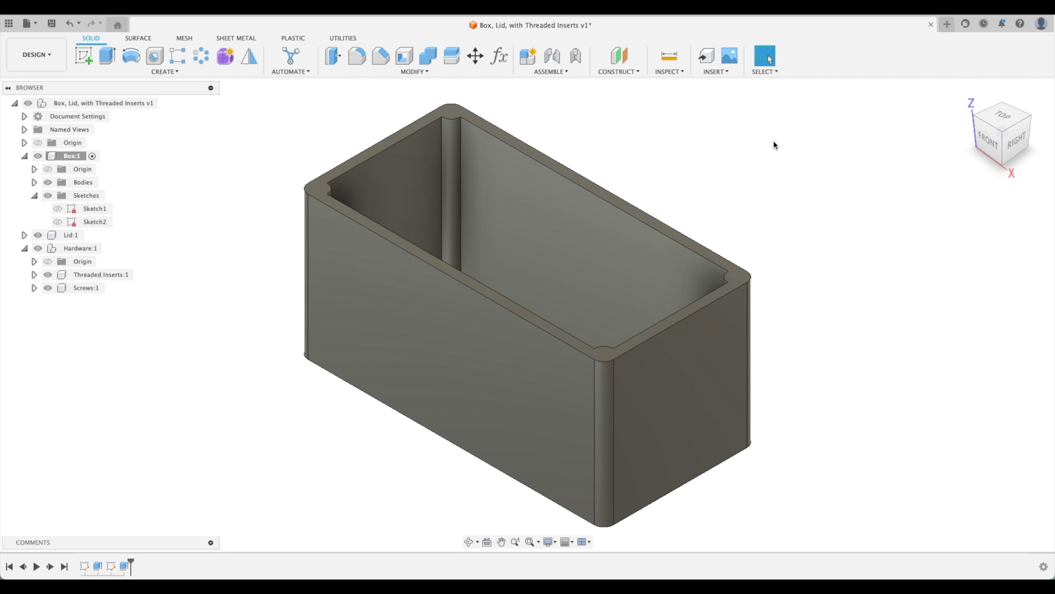
Open the INSERT dropdown listing the external part options.
click(723, 73)
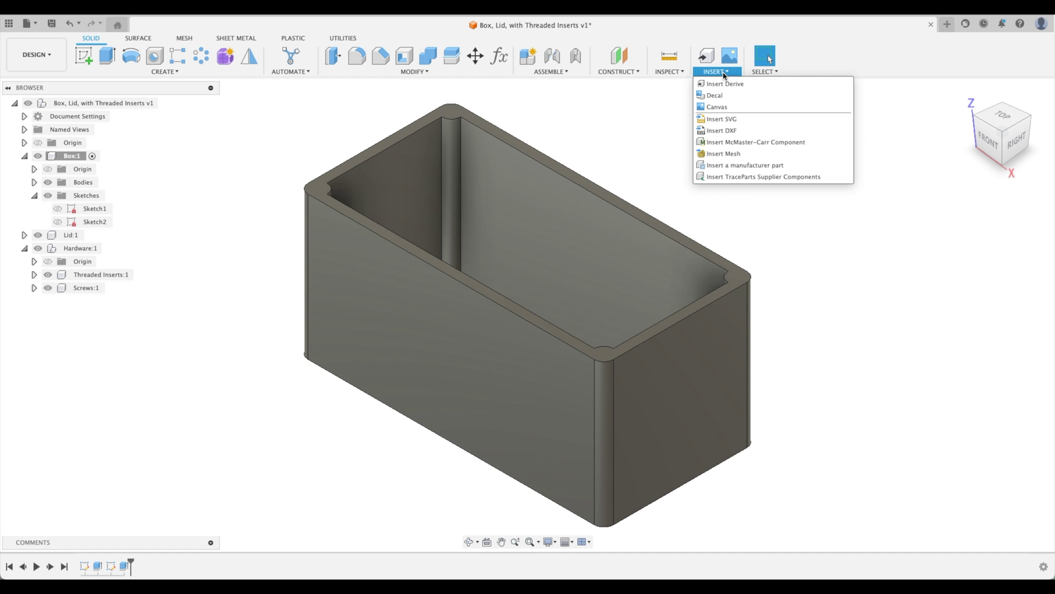
Browse McMaster-Carr Helical & Threaded Inserts filtered to 1/4"-20, then open Heat-Set Inserts for Plastic.
click(741, 142)
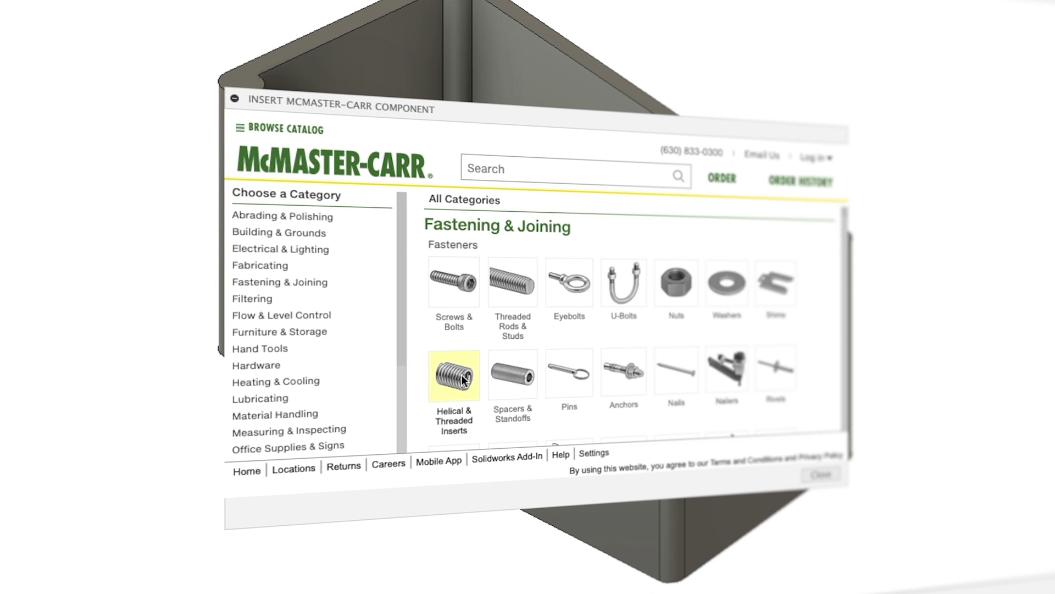
click(463, 380)
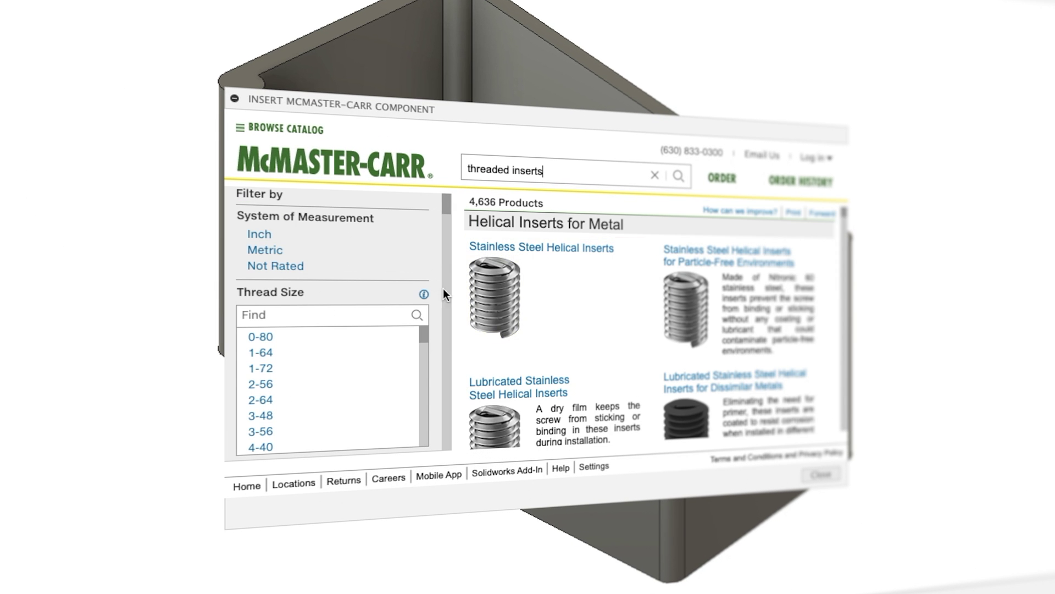
drag(430, 333, 423, 362)
scroll(299, 378, up, 1)
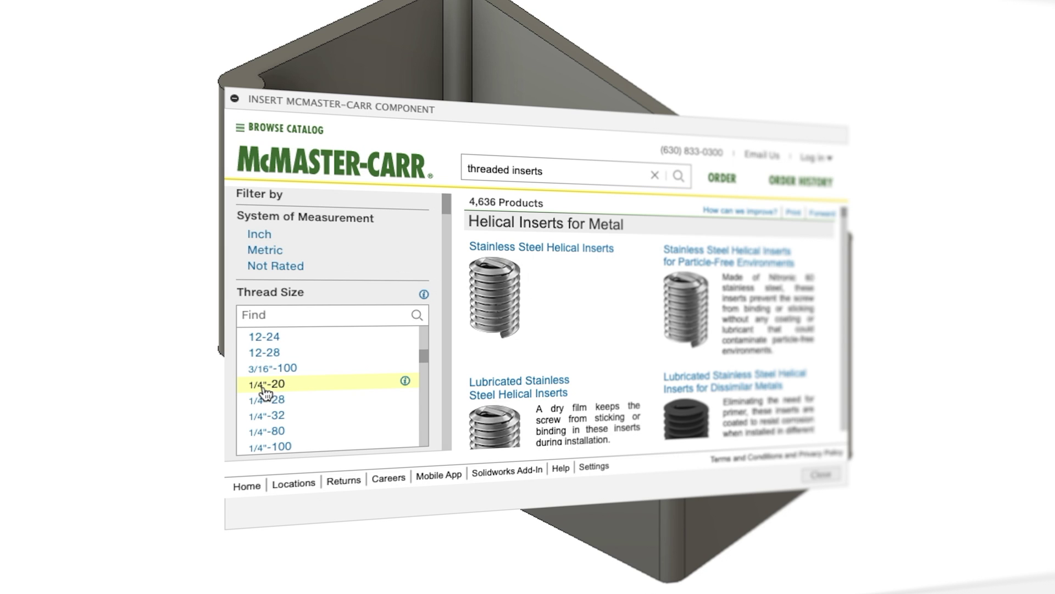
click(297, 390)
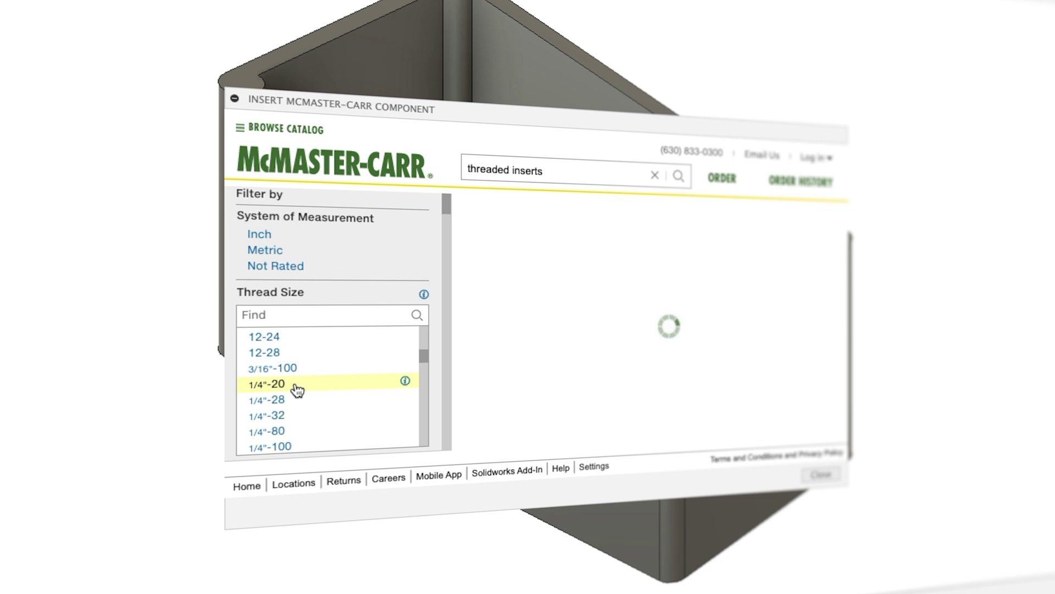
drag(840, 226, 845, 251)
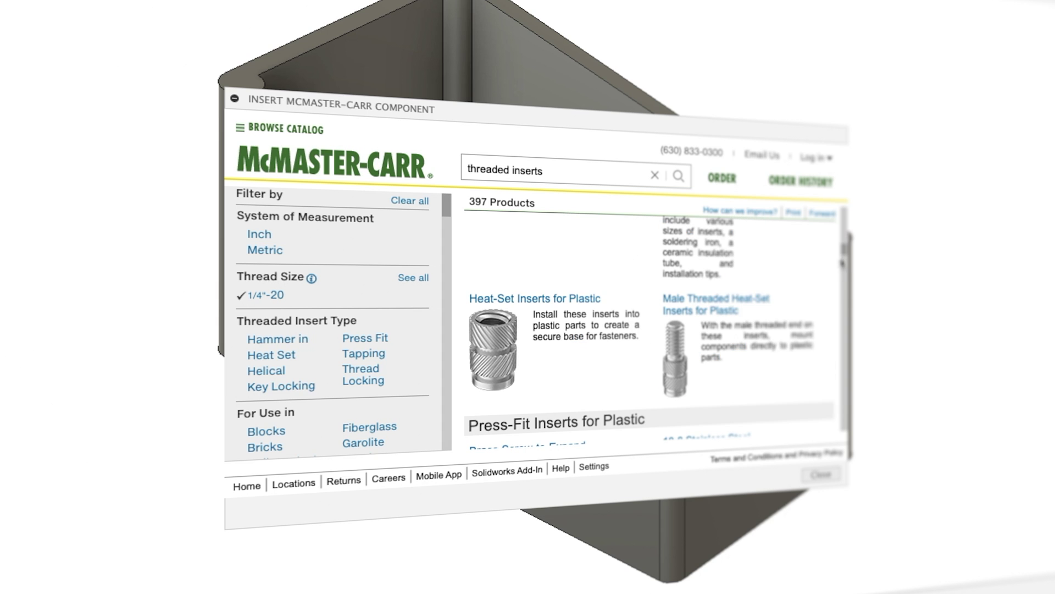
click(560, 302)
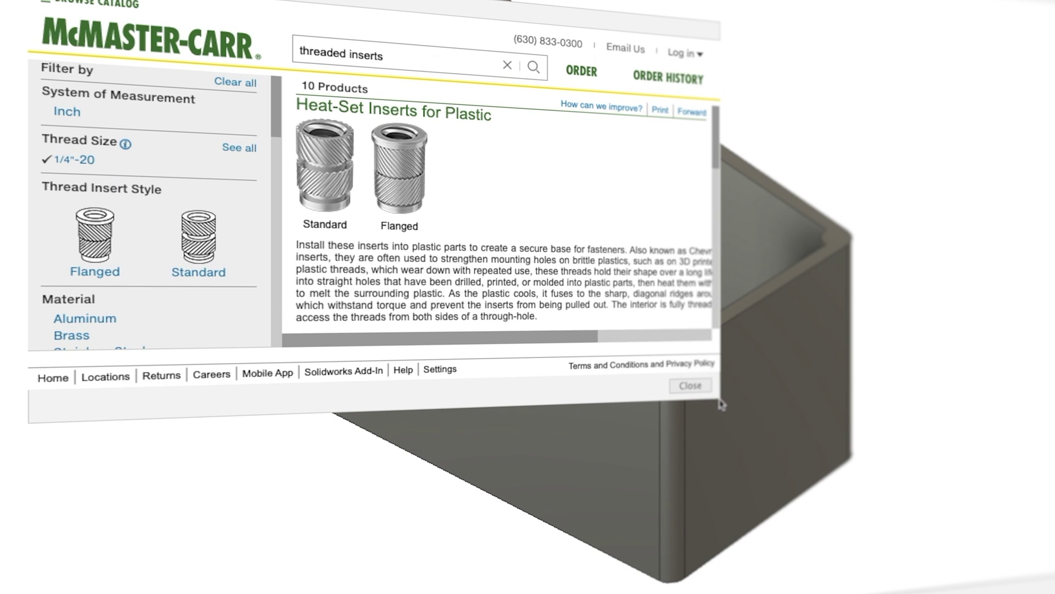
Enlarge the catalog window, scroll to the inch table, and pick the 1/2" brass insert 94459A390.
drag(722, 405, 965, 520)
mouse_move(407, 197)
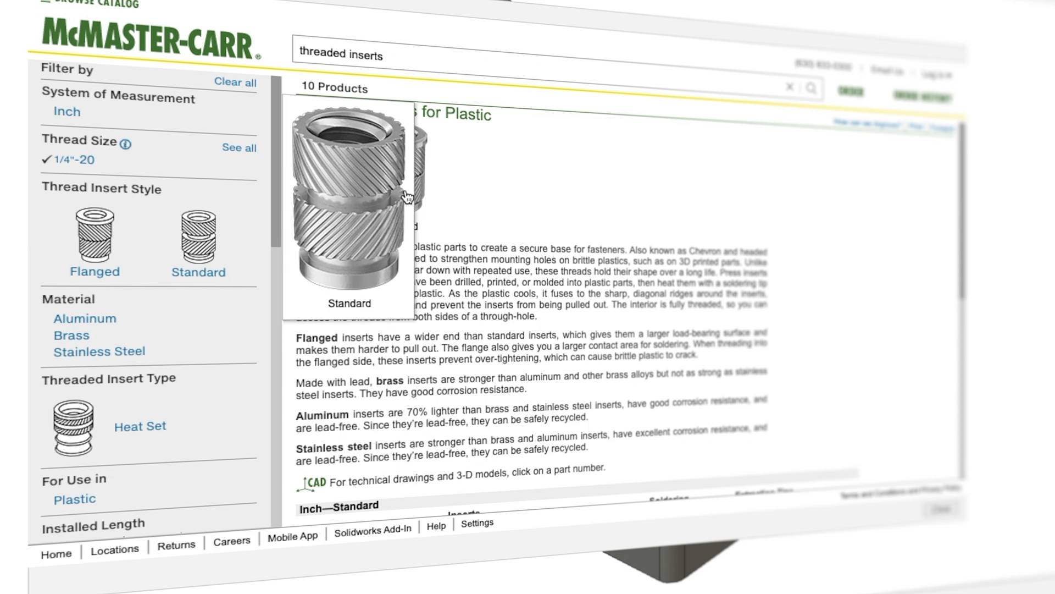
drag(964, 198, 969, 273)
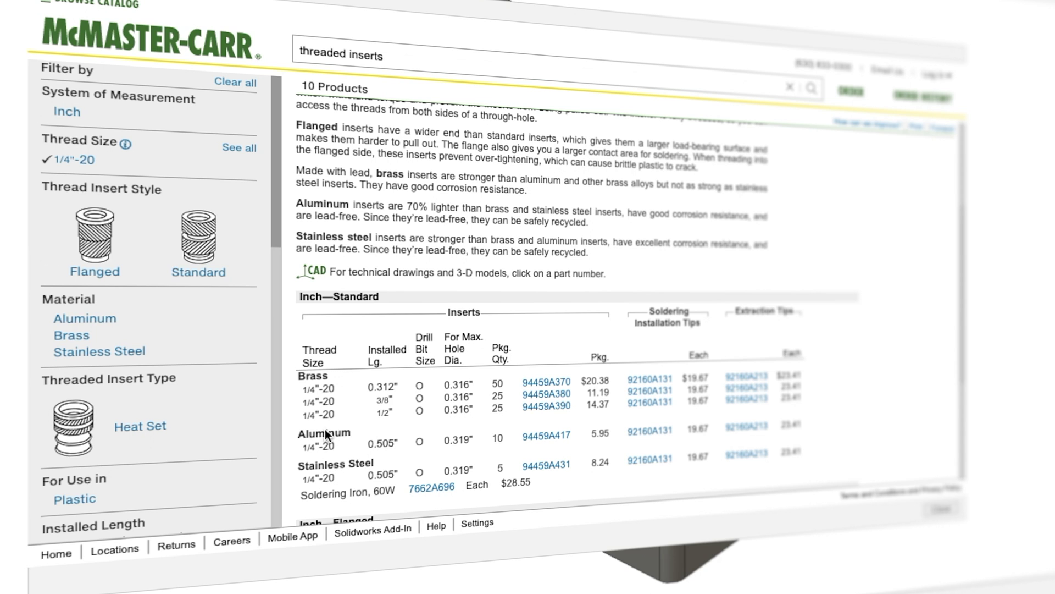
click(545, 407)
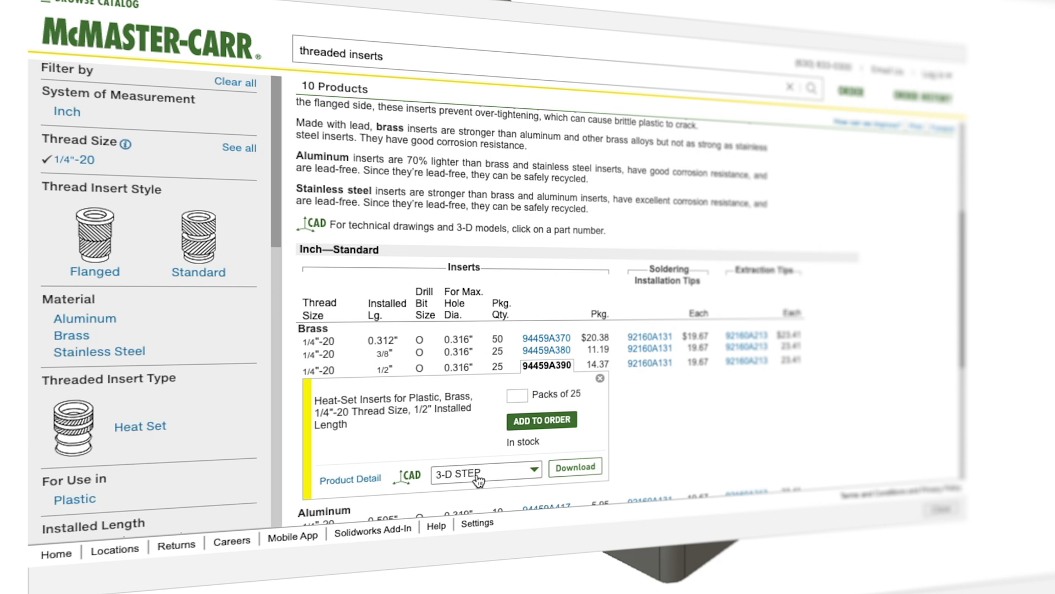
Download insert 94459A390 into the active Box:1 component, then cancel the move and undo it.
click(578, 467)
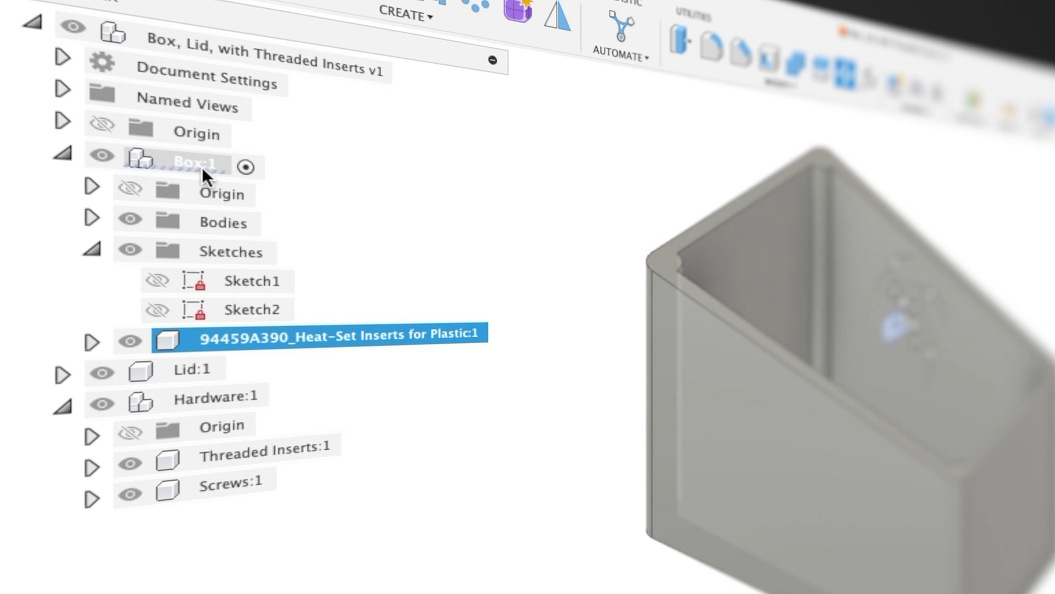
click(216, 164)
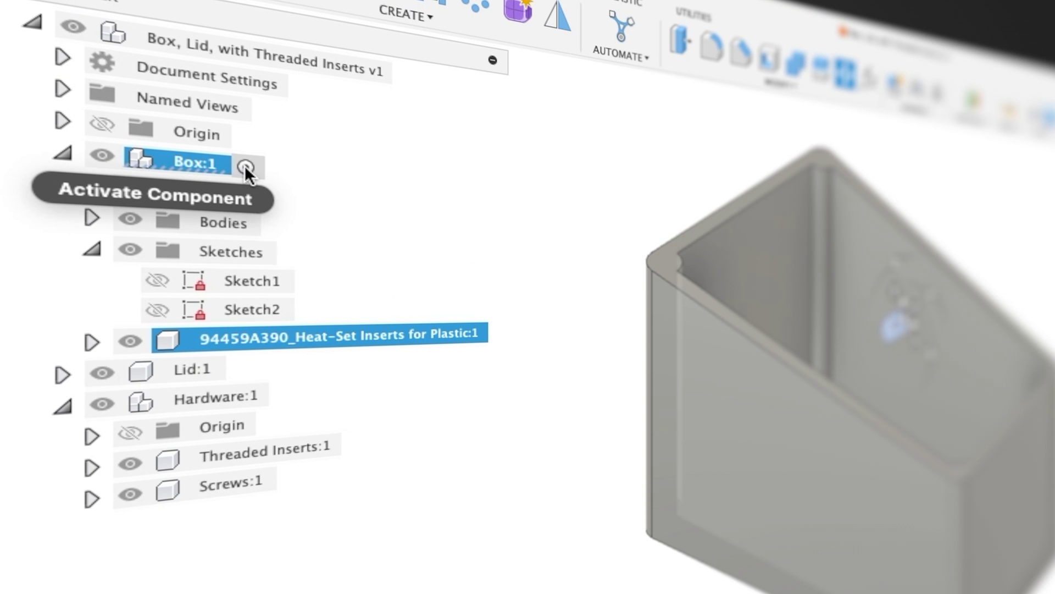
click(246, 166)
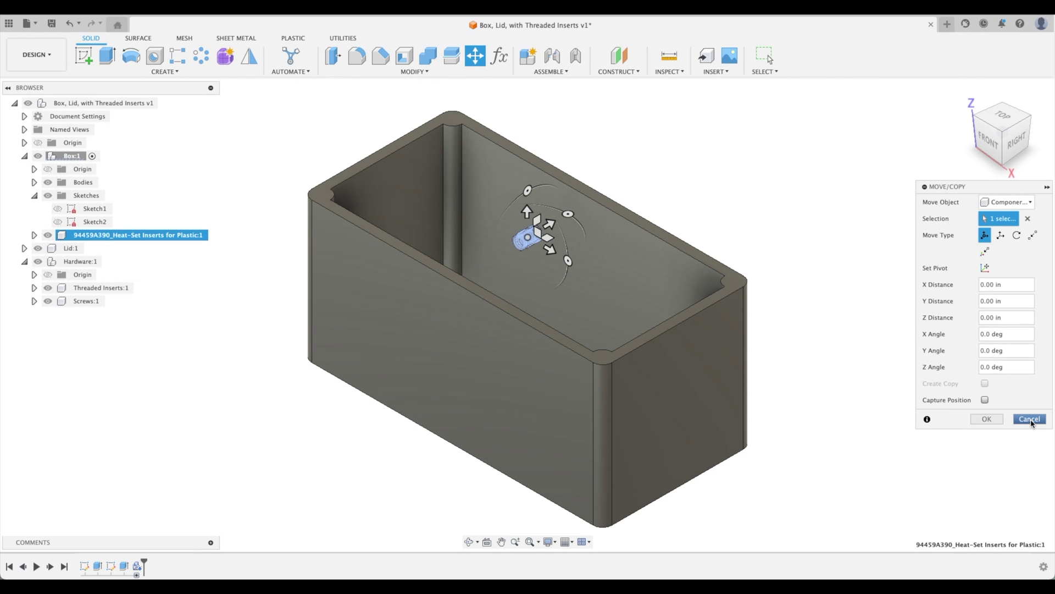
click(1029, 420)
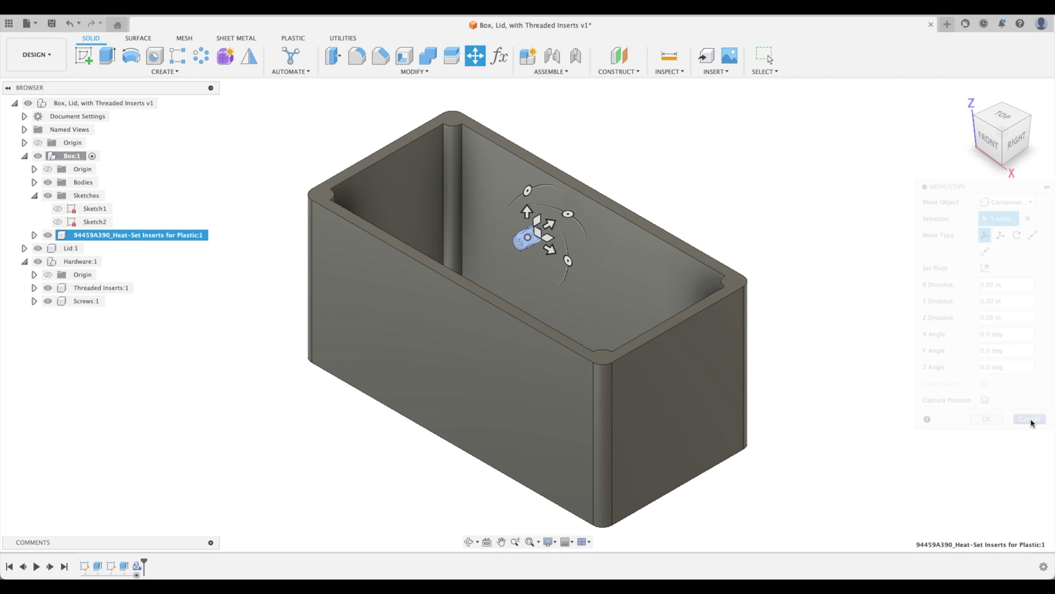
click(69, 23)
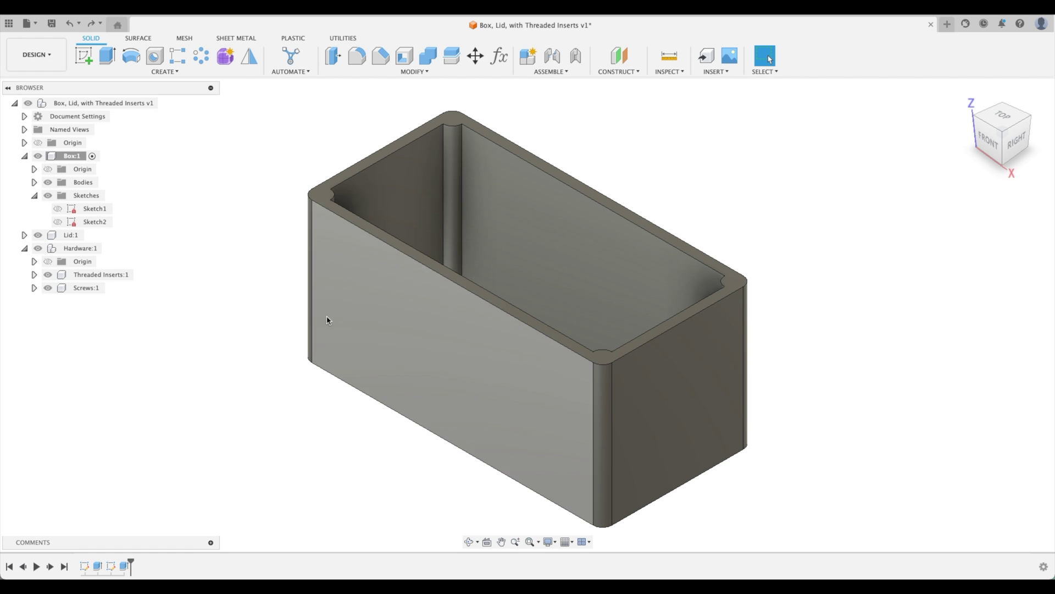
Show Sketch1 and place holes on the box's four corner points.
click(55, 209)
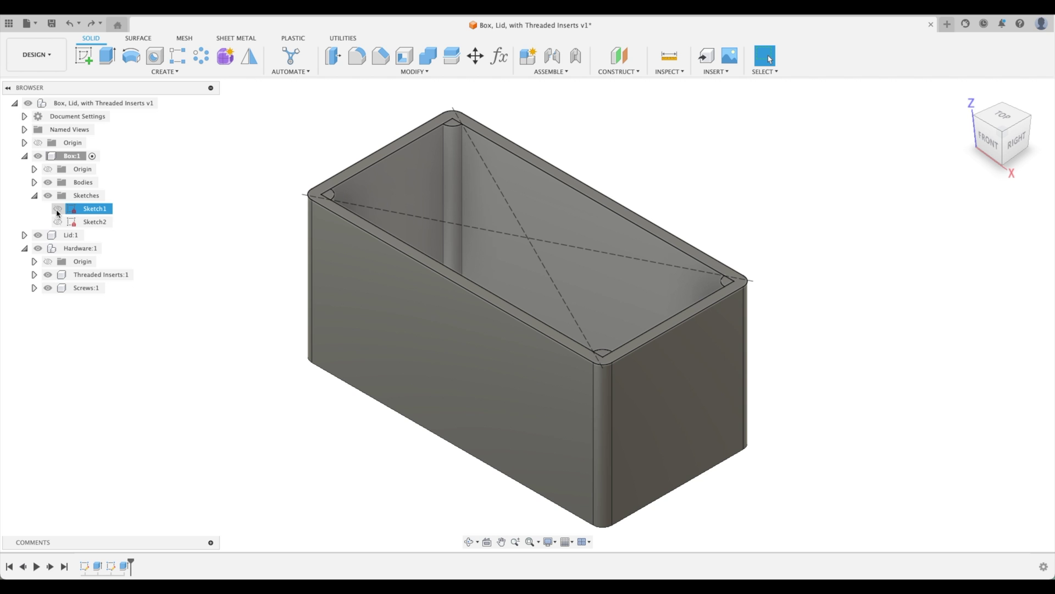
click(58, 209)
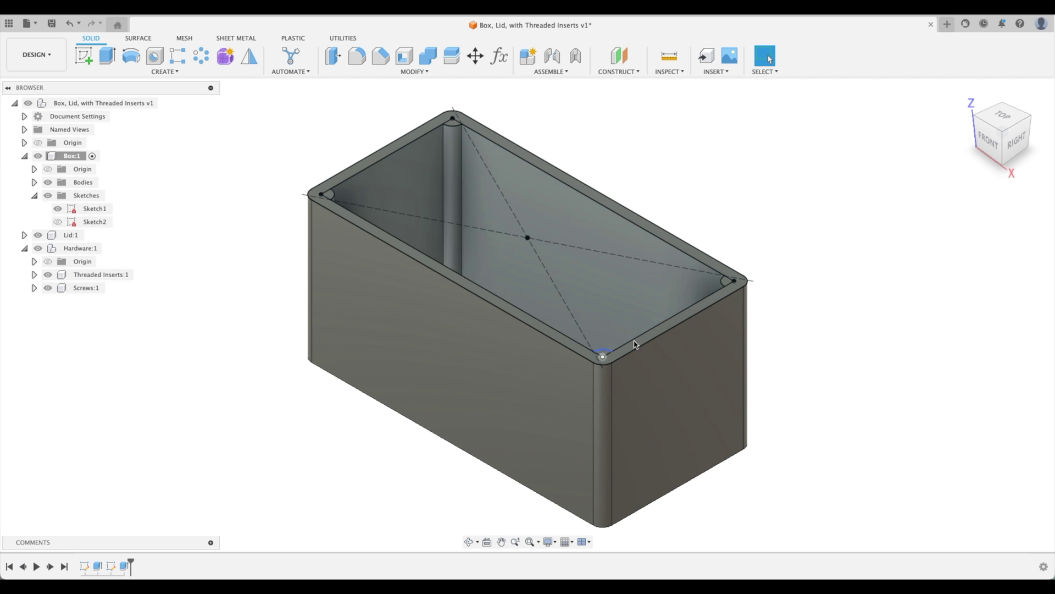
click(155, 56)
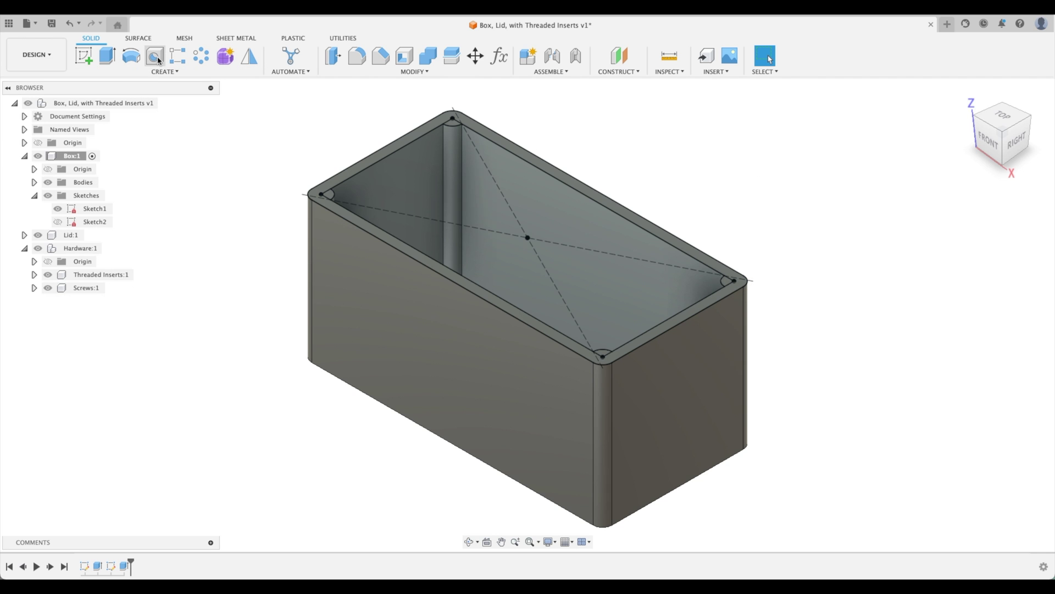
click(447, 123)
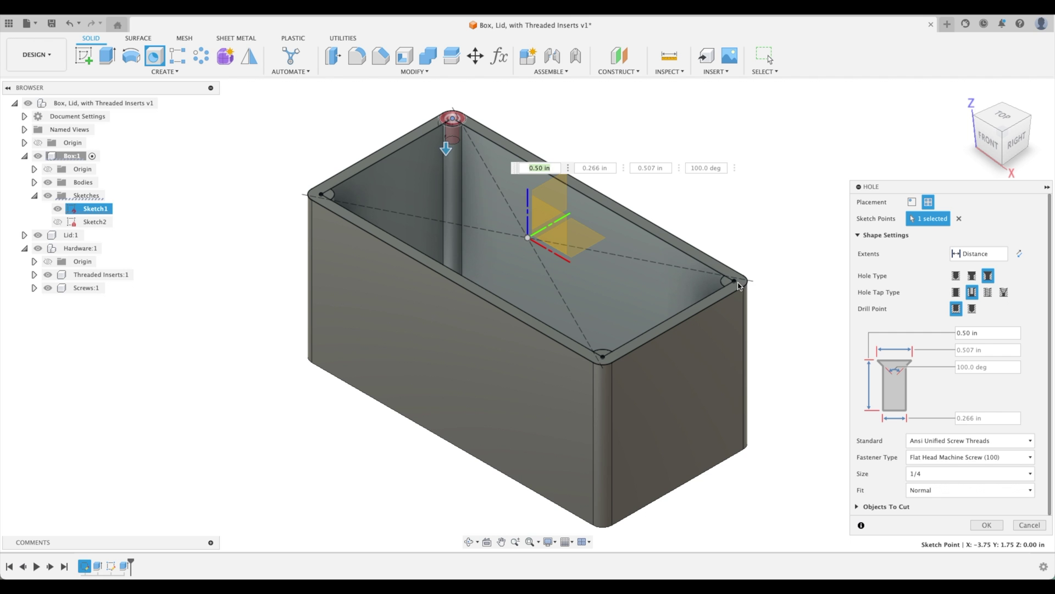
click(734, 281)
click(603, 357)
click(321, 194)
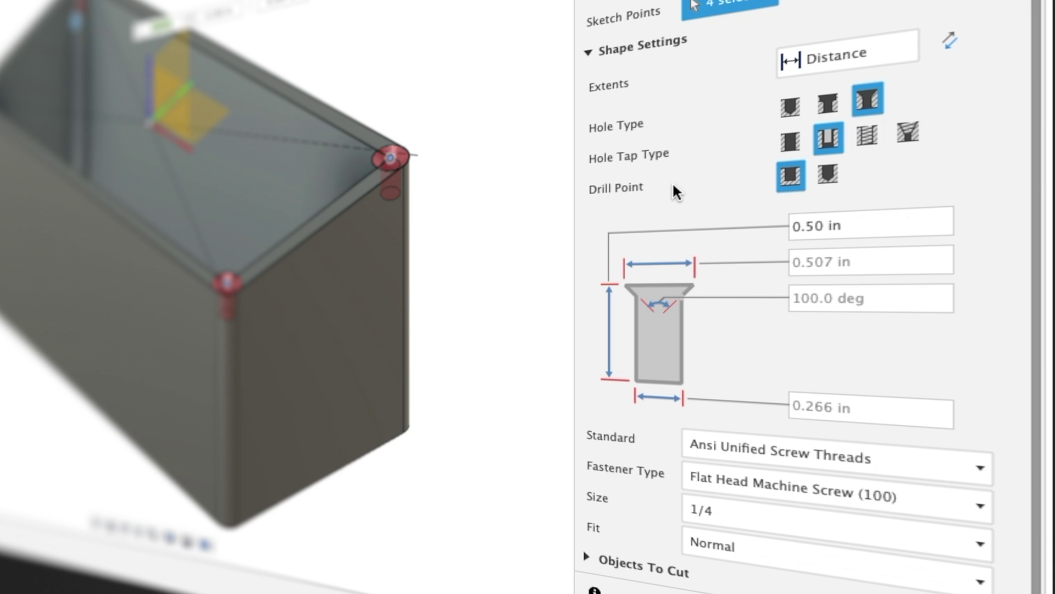
Make the holes simple and untapped, 0.55 in deep and 0.316 in diameter.
click(791, 103)
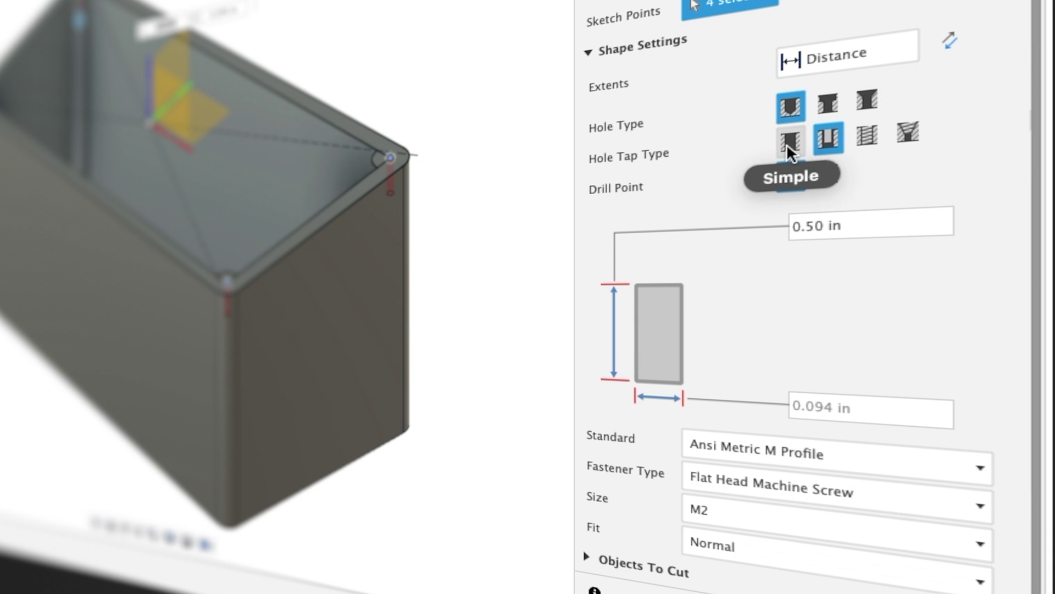
click(787, 143)
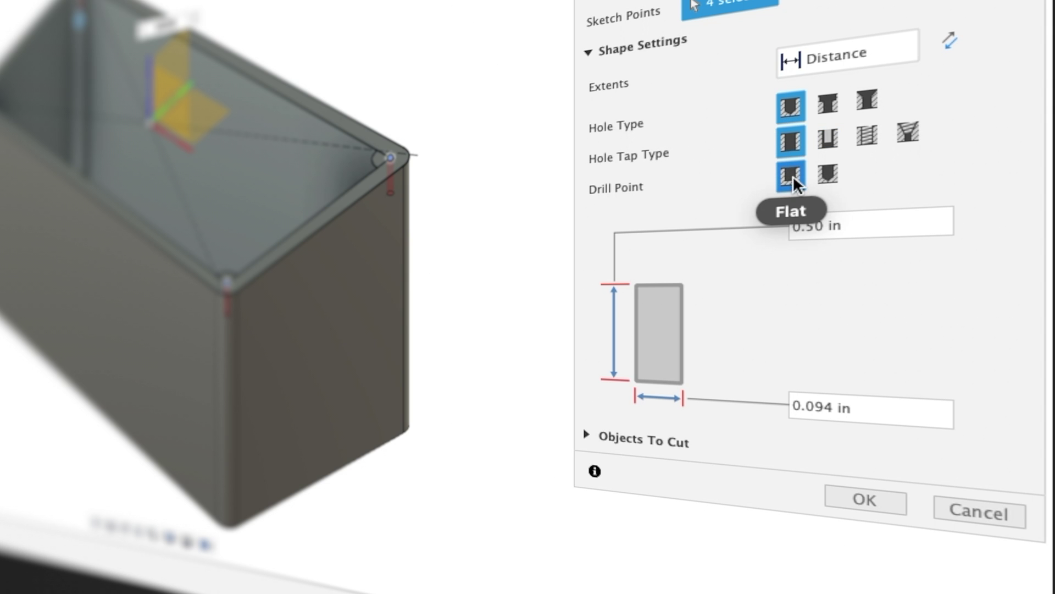
click(880, 227)
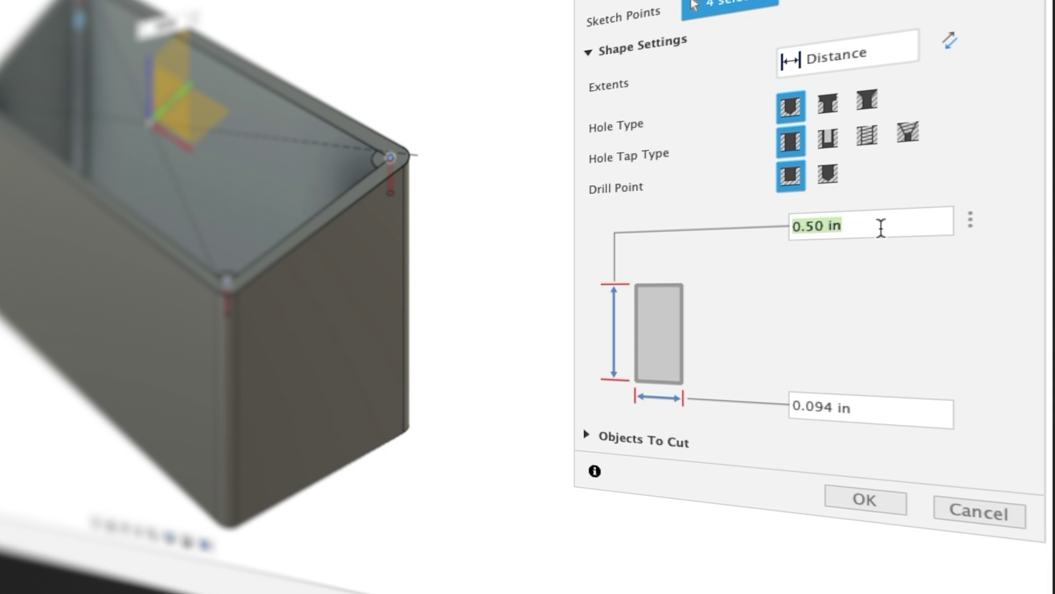
text(.55)
click(877, 419)
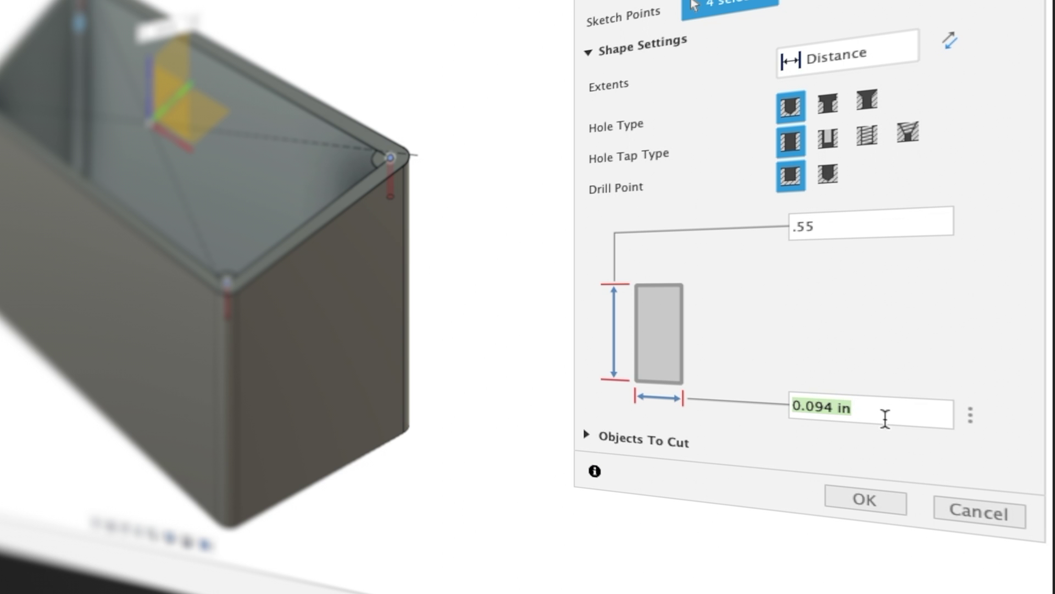
text(.316)
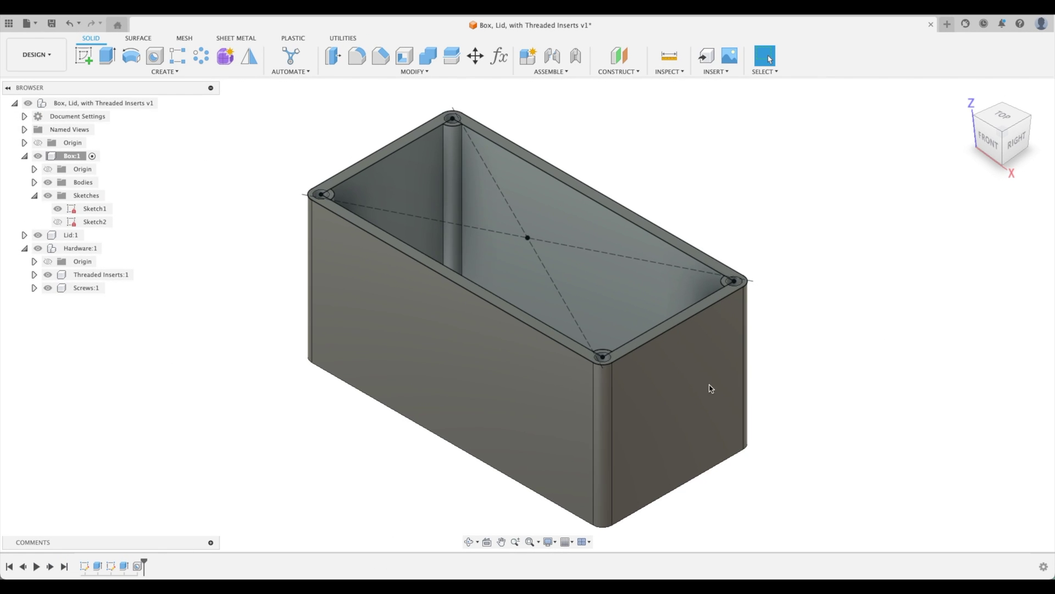
scroll(610, 363, up, 10)
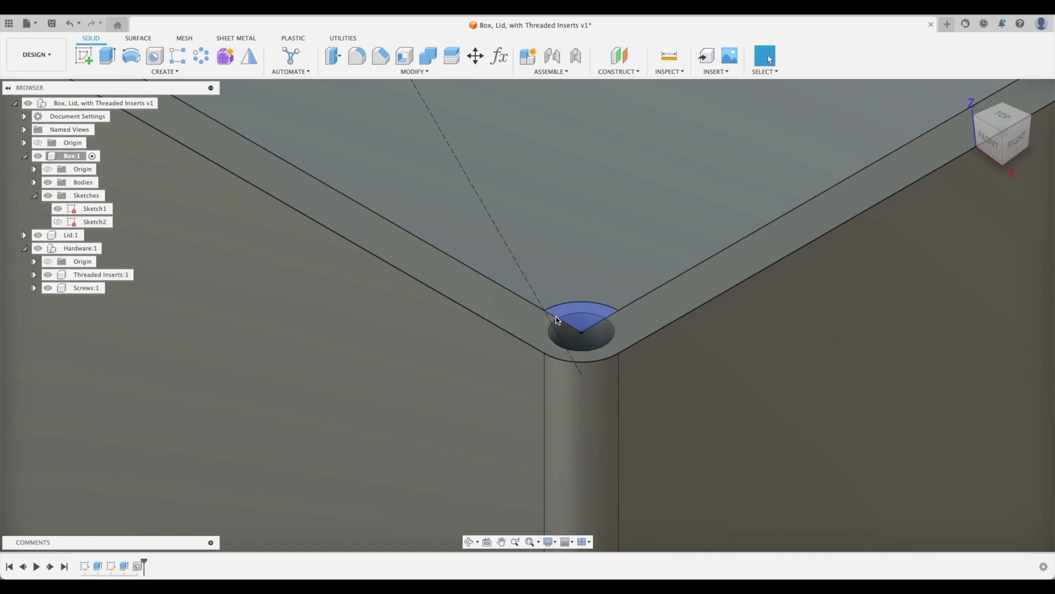
Reopen the corner Hole feature and switch its type to Countersink.
key(F6)
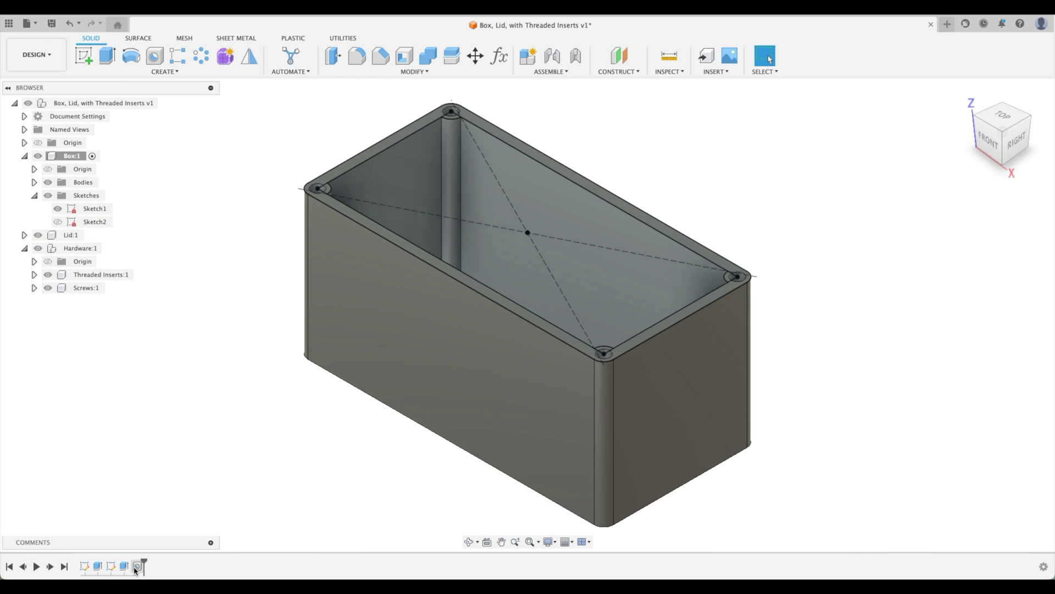
double_click(138, 566)
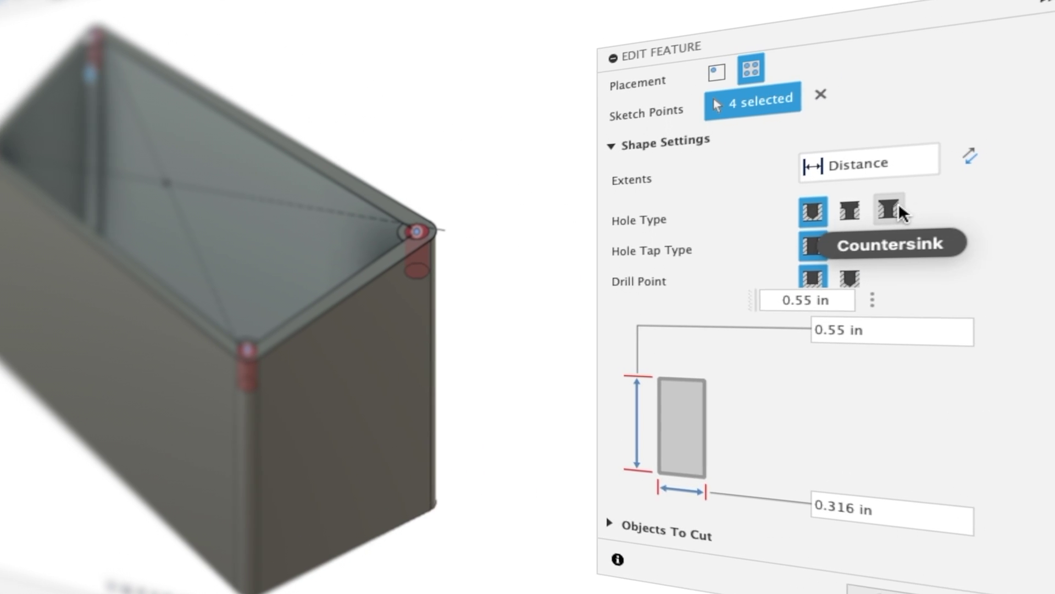
click(988, 275)
scroll(412, 231, up, 5)
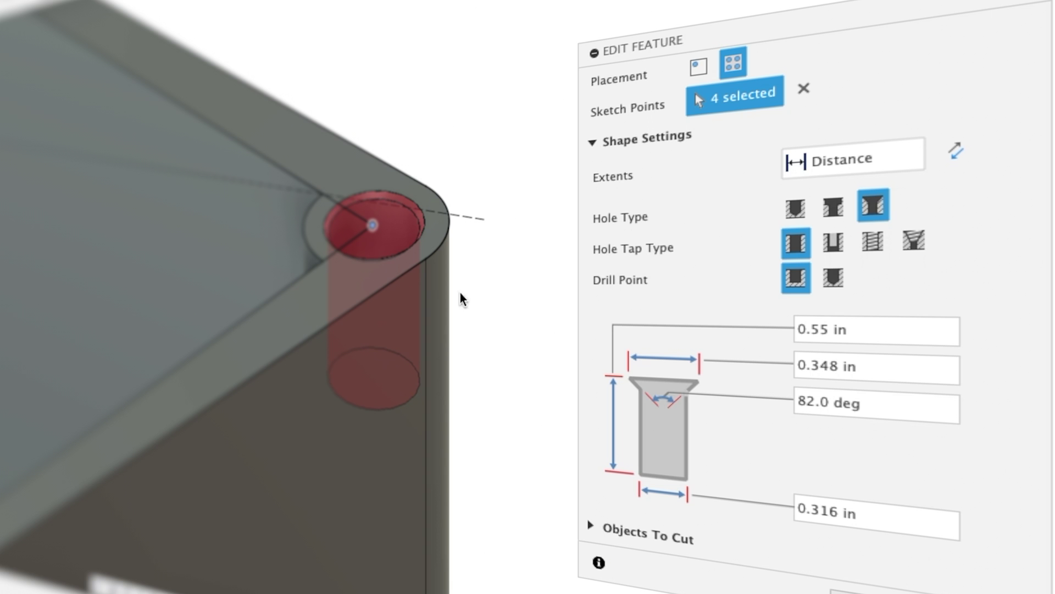
Change the countersink diameter from 0.348 to 0.336 in.
click(807, 404)
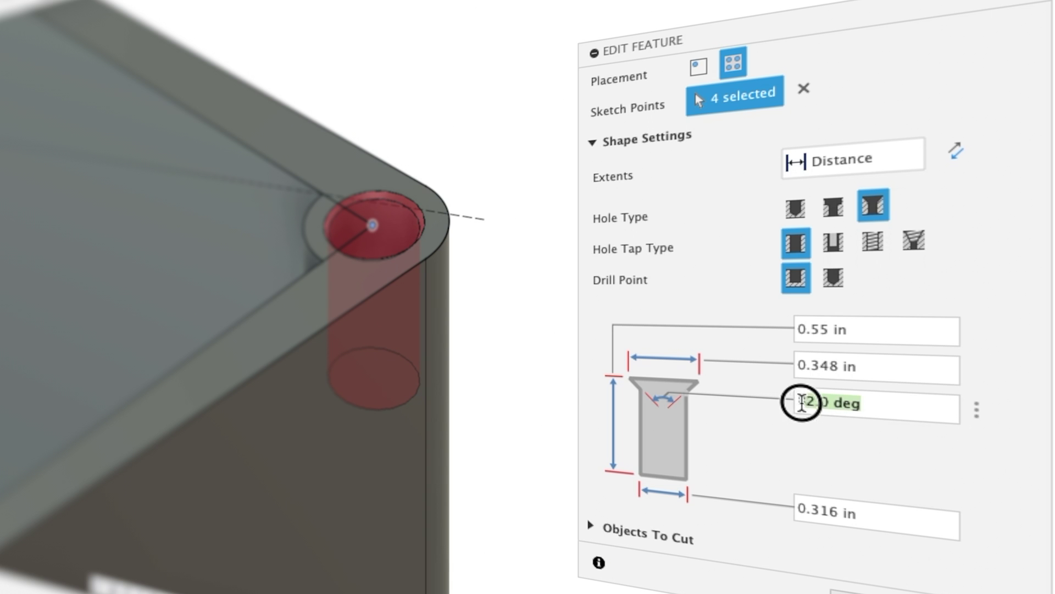
drag(835, 404, 761, 406)
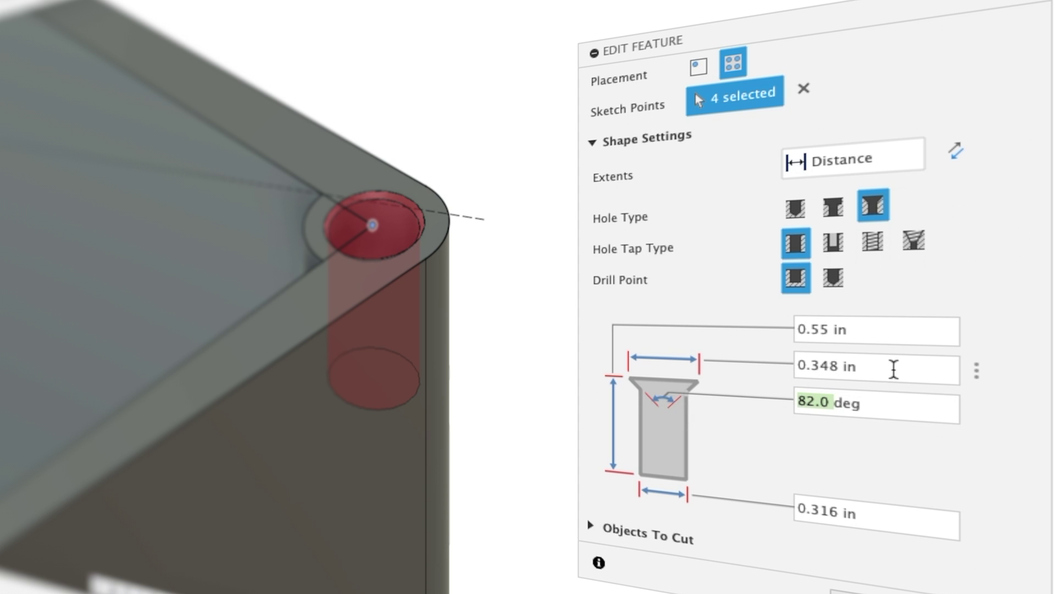
drag(863, 368, 782, 368)
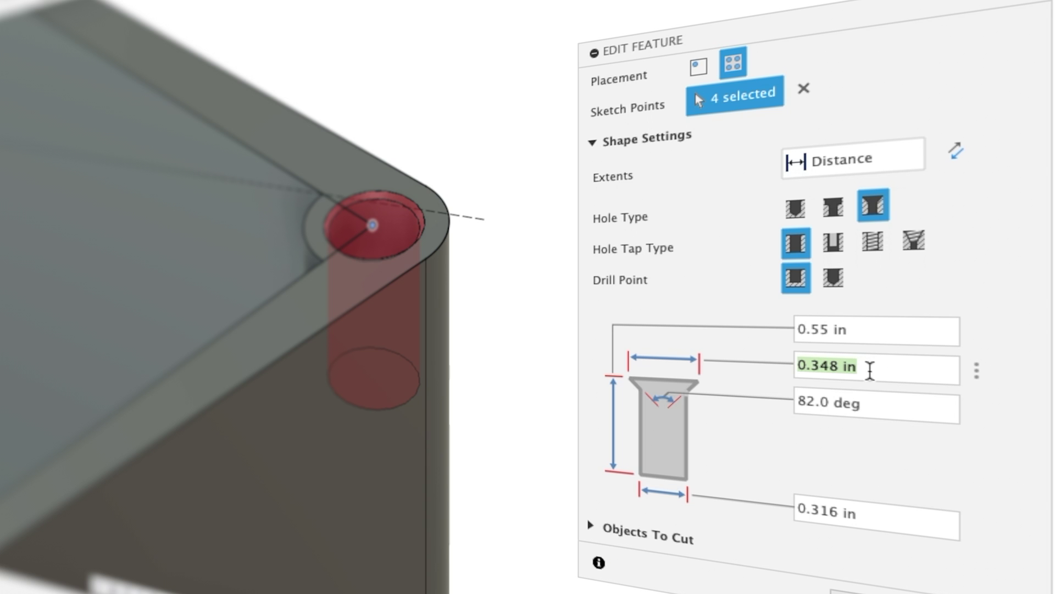
text(.336)
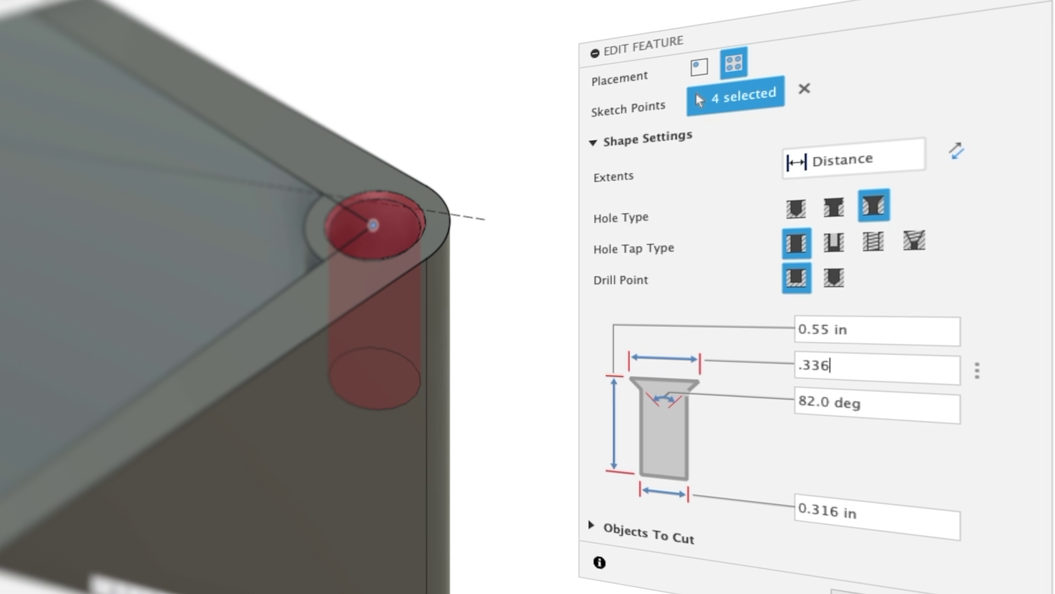
key(Return)
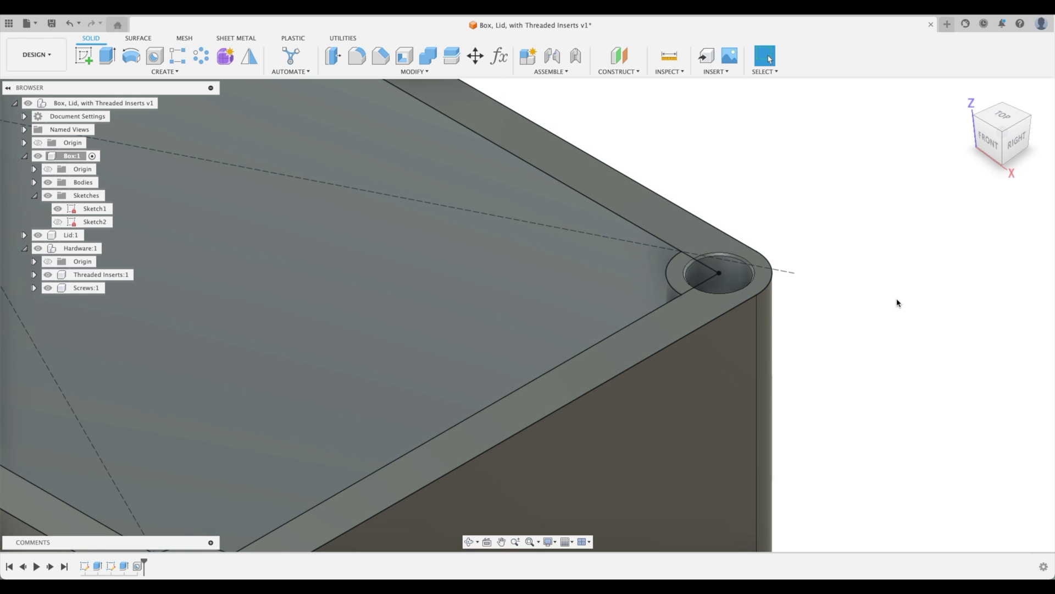
click(966, 98)
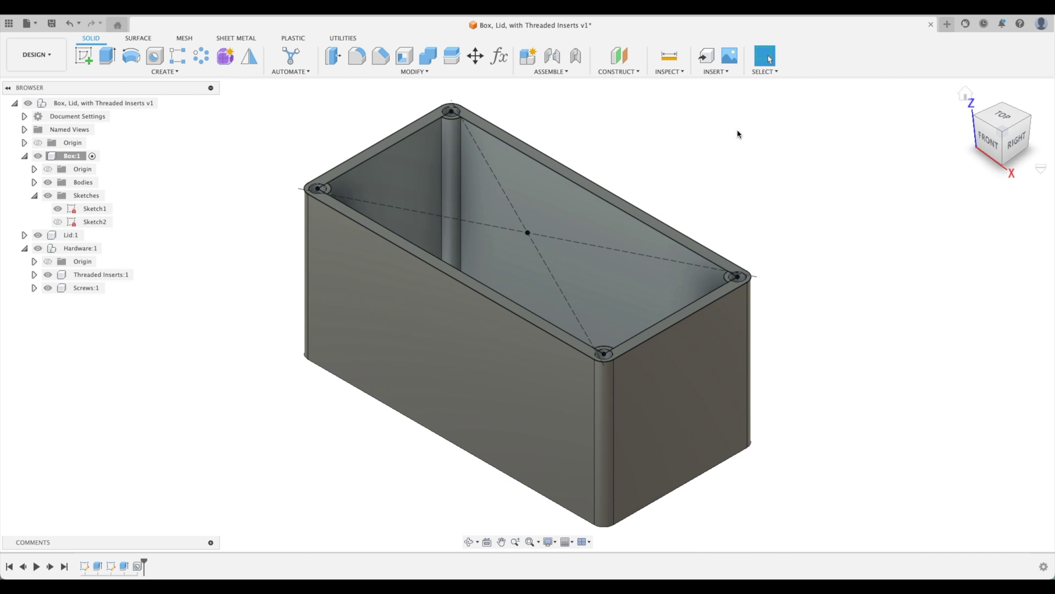
Hide Sketch1, activate Threaded Inserts:1 and insert the McMaster-Carr 94459A390 heat-set insert.
click(57, 209)
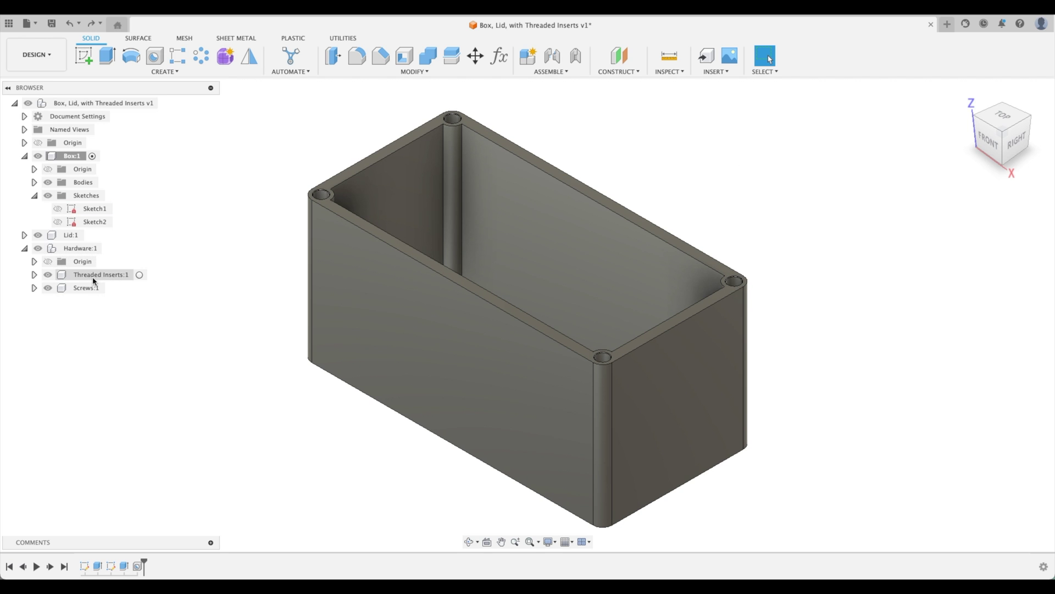
click(141, 275)
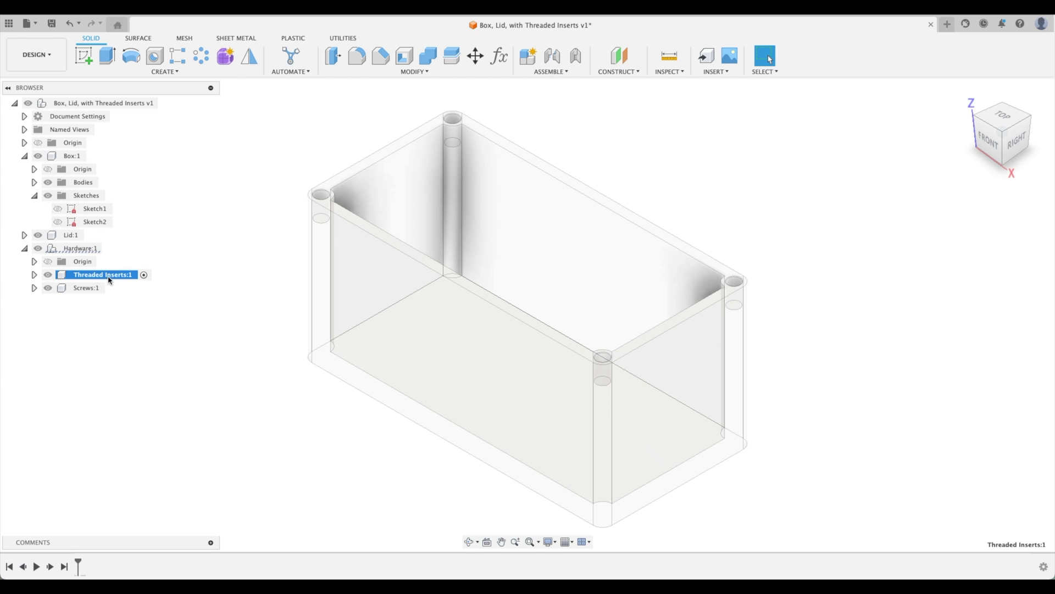
click(717, 73)
click(758, 165)
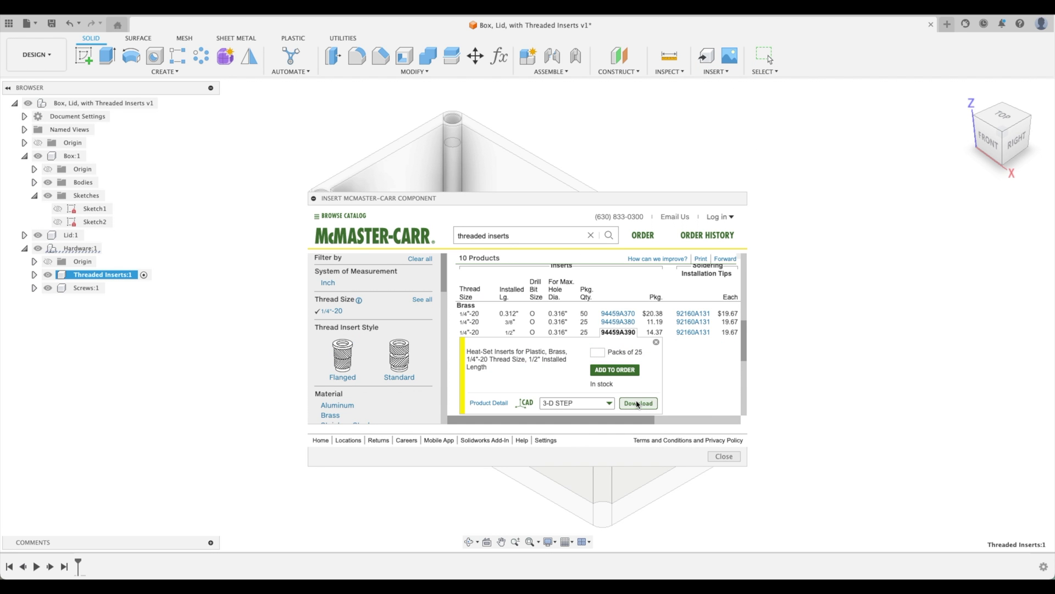
click(637, 404)
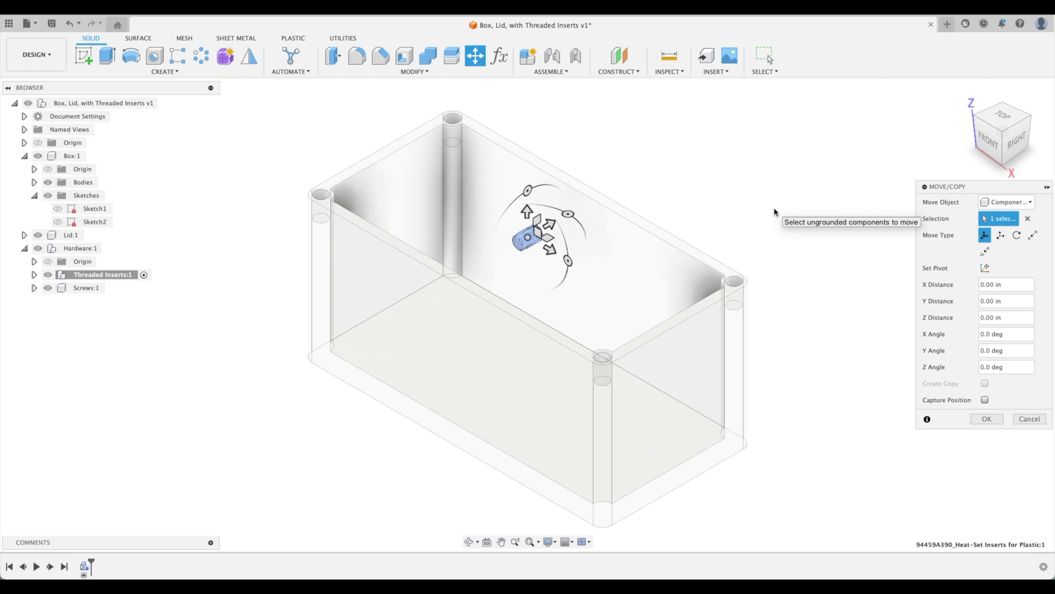
click(988, 419)
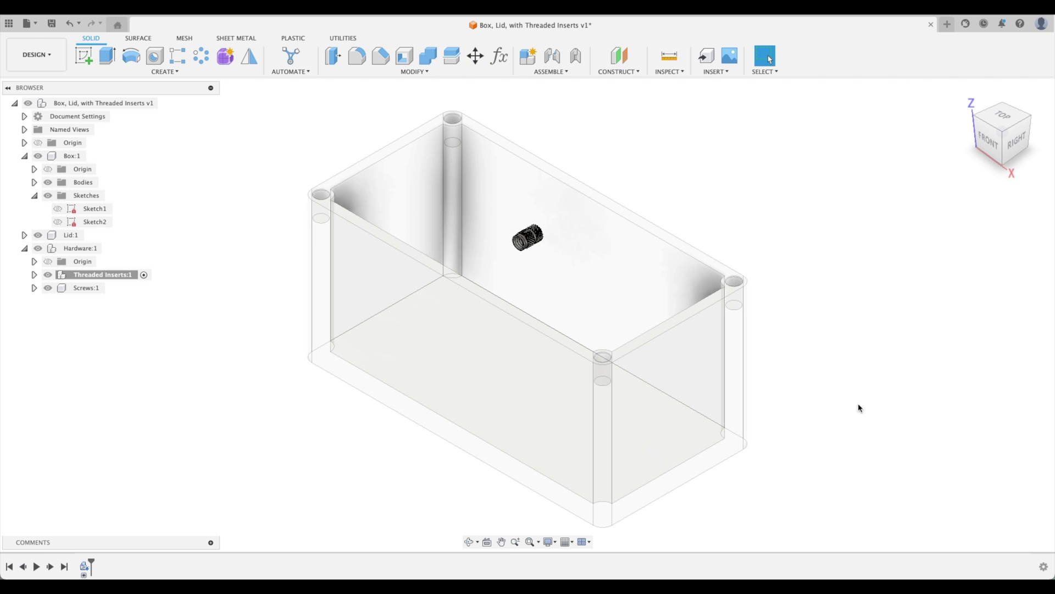
click(35, 274)
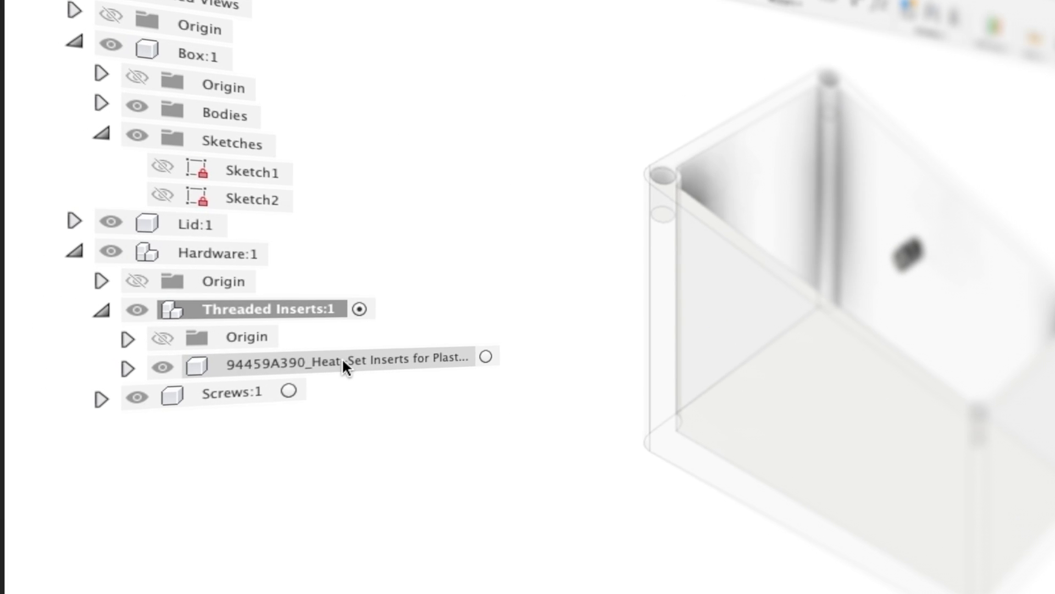
Copy the heat-set insert and paste a second one into Threaded Inserts.
right_click(347, 358)
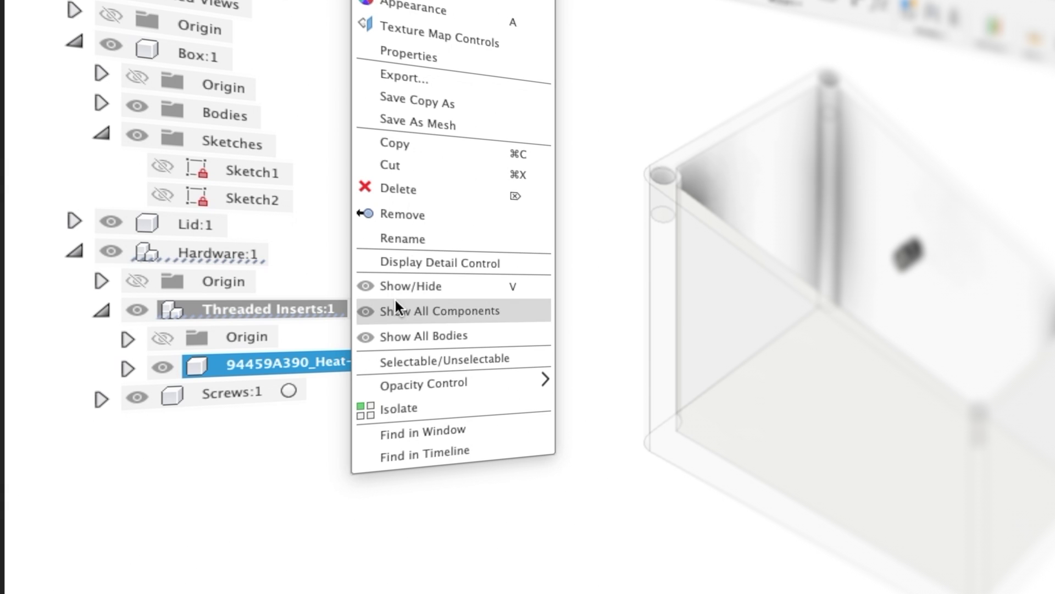
click(417, 146)
right_click(300, 308)
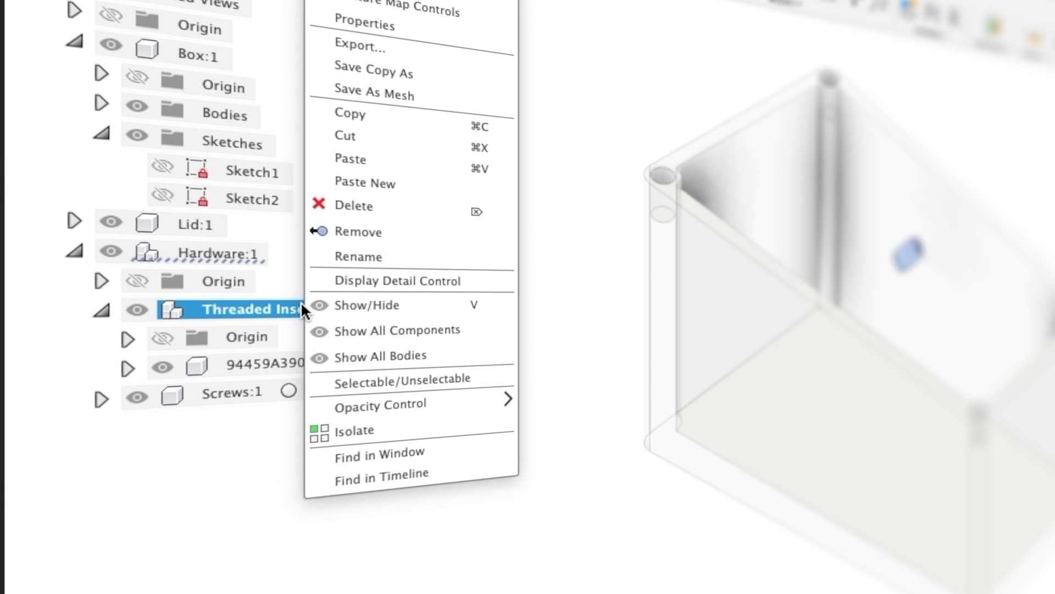
click(398, 161)
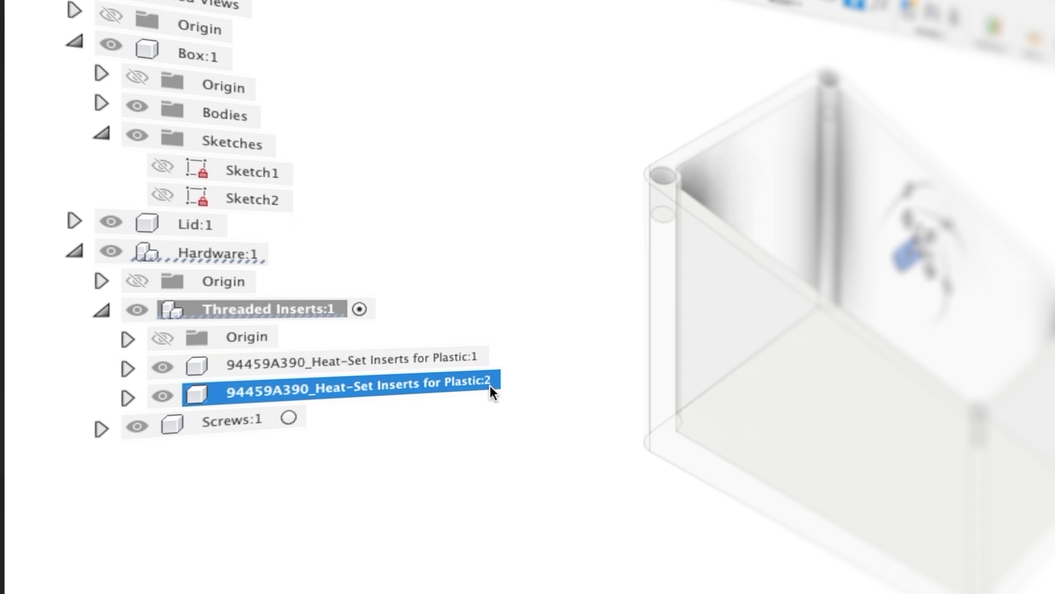
shift+click(479, 363)
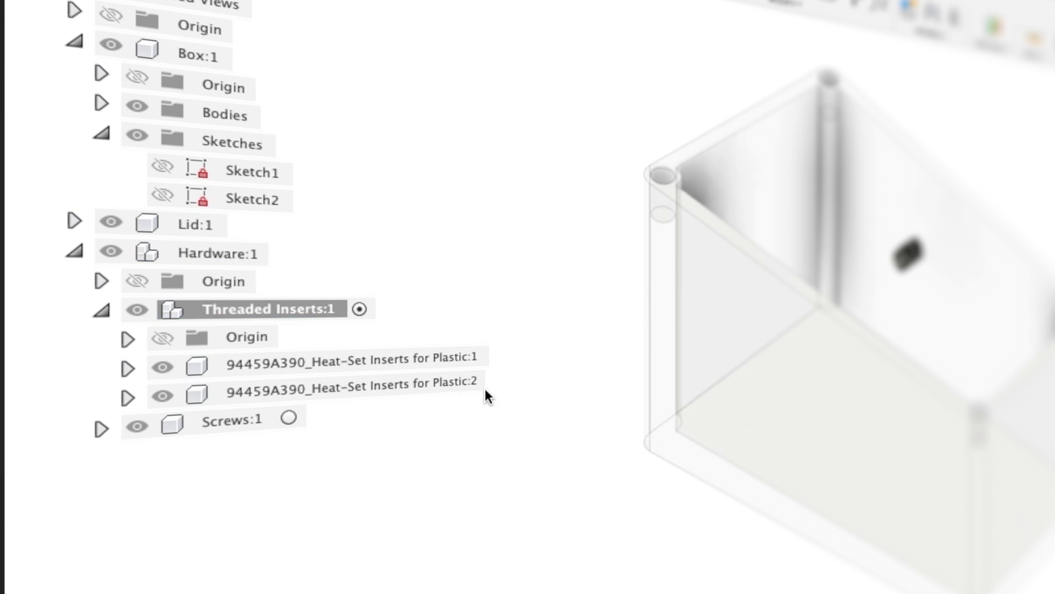
Copy both inserts and paste them into Threaded Inserts, giving Plastic:1 through Plastic:4.
click(444, 361)
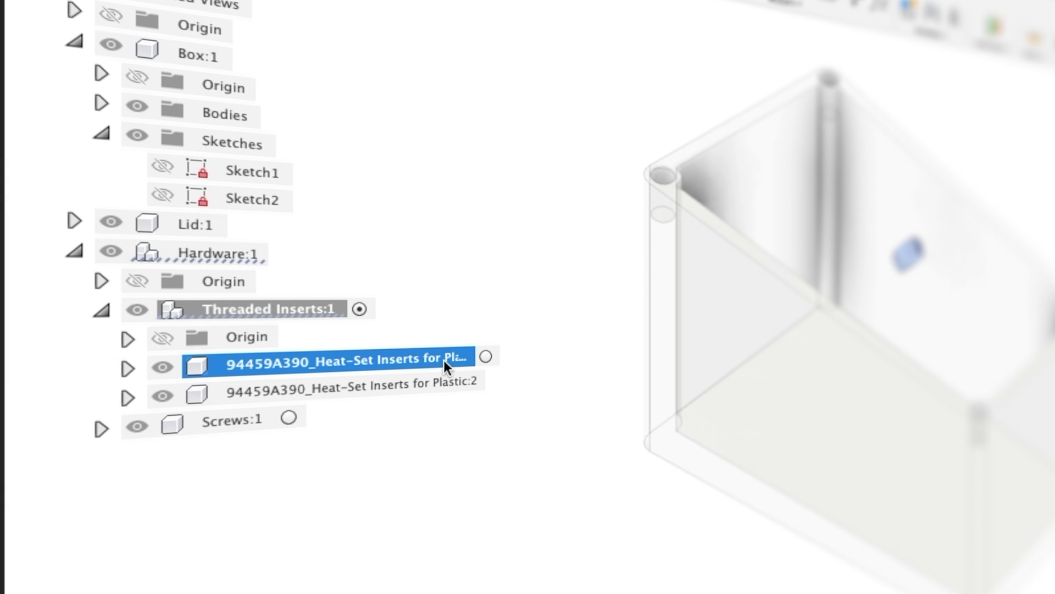
shift+click(433, 381)
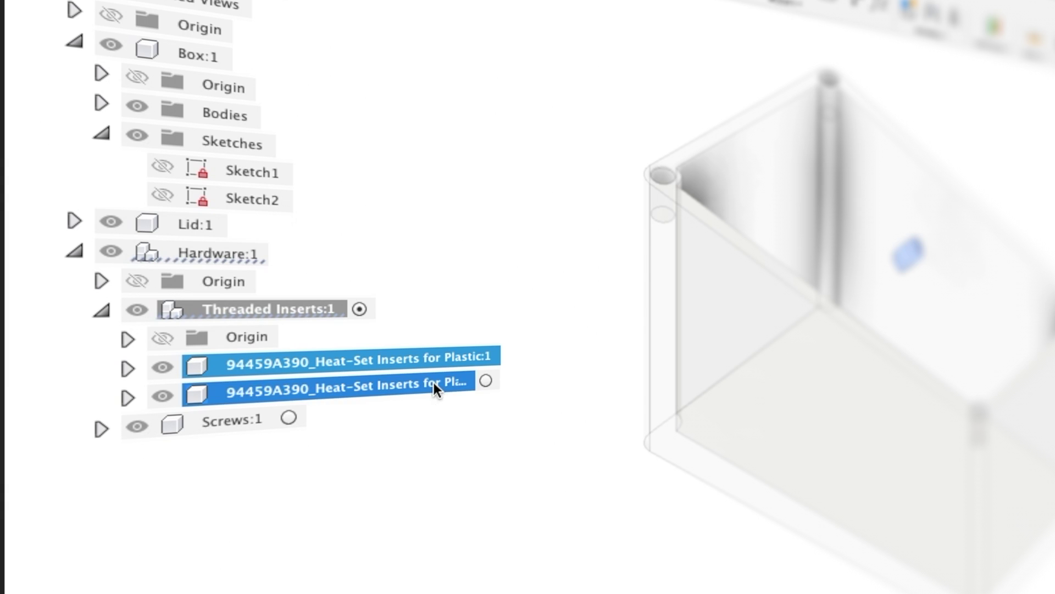
right_click(450, 382)
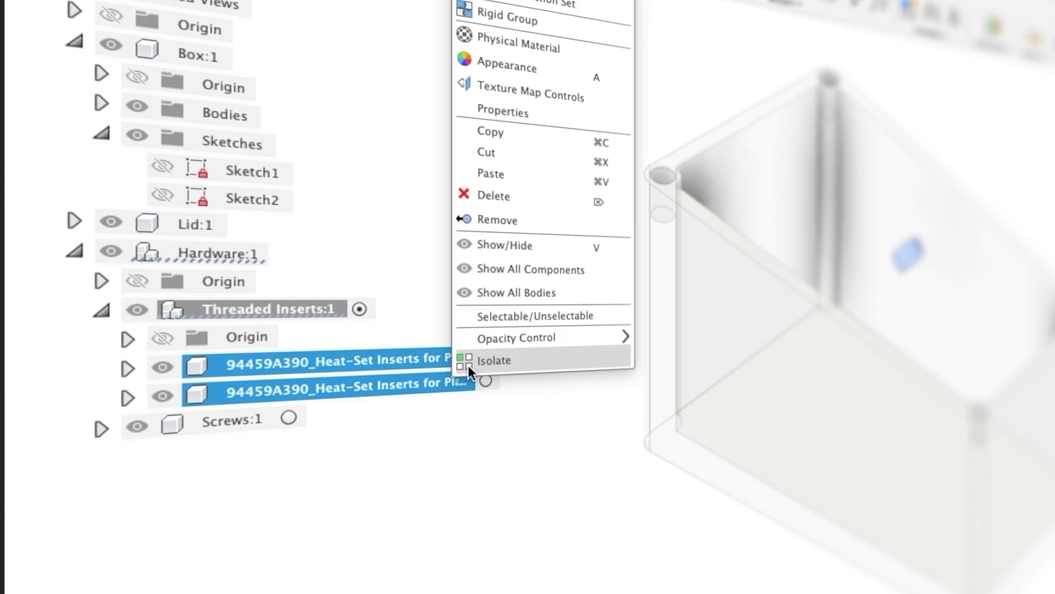
click(504, 131)
right_click(273, 306)
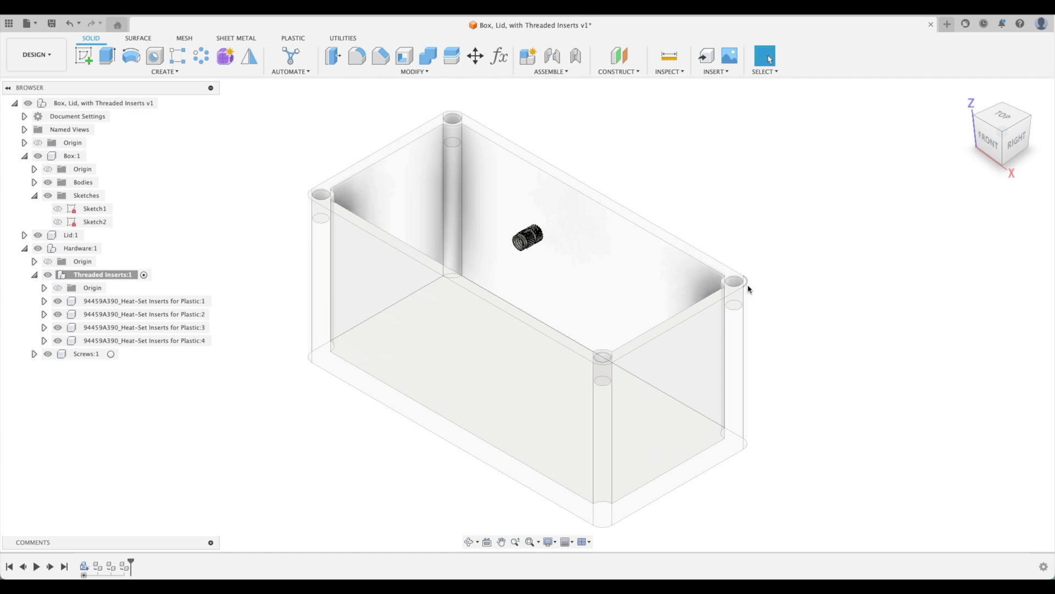
scroll(748, 288, up, 5)
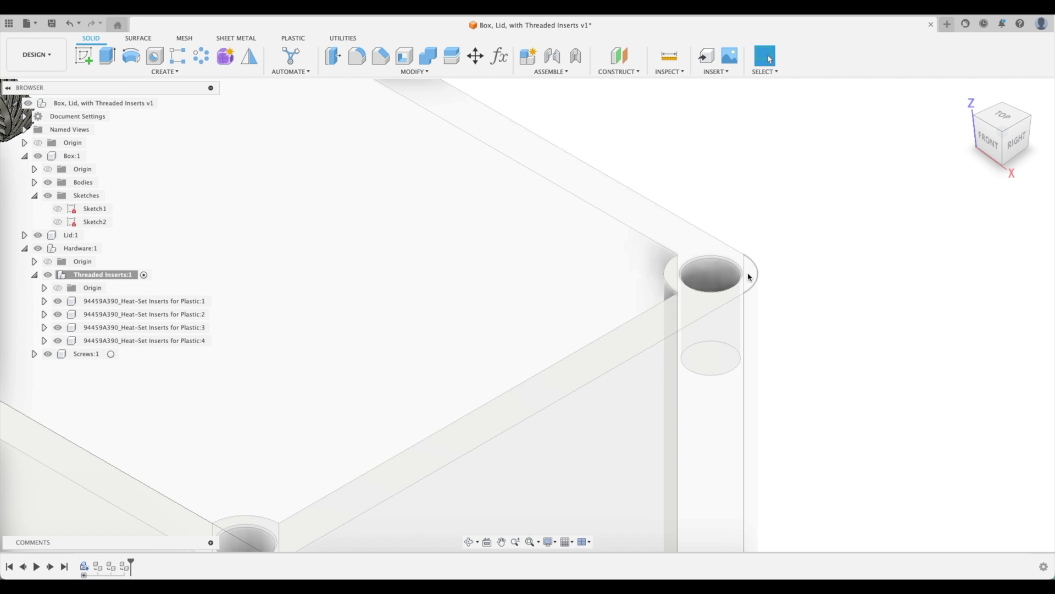
scroll(819, 220, down, 5)
Set the WallThickness parameter to 0.375 in in Change Parameters.
middle_drag(879, 219, 729, 281)
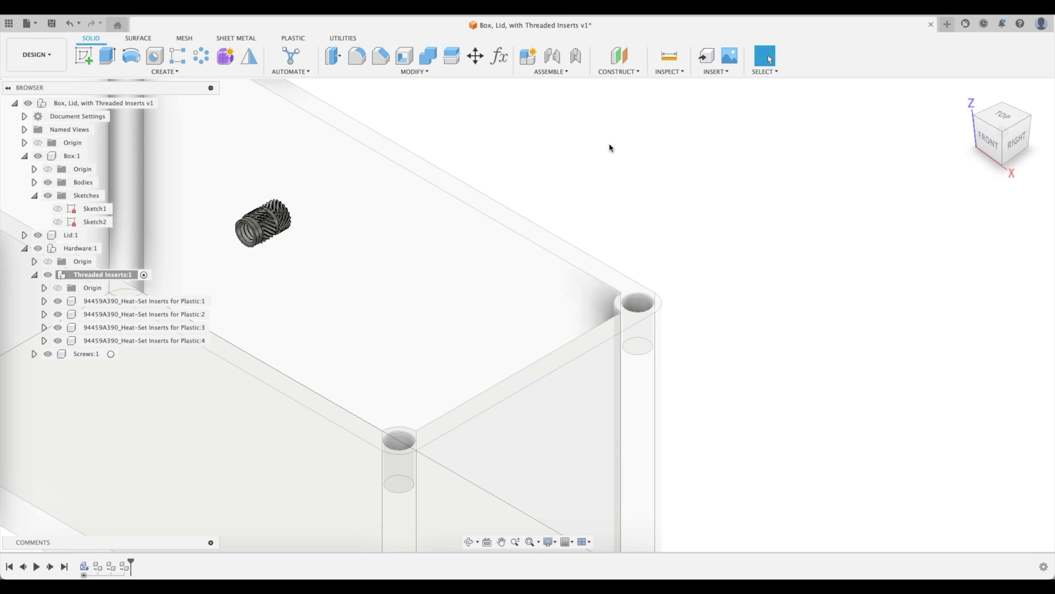
click(500, 58)
click(670, 190)
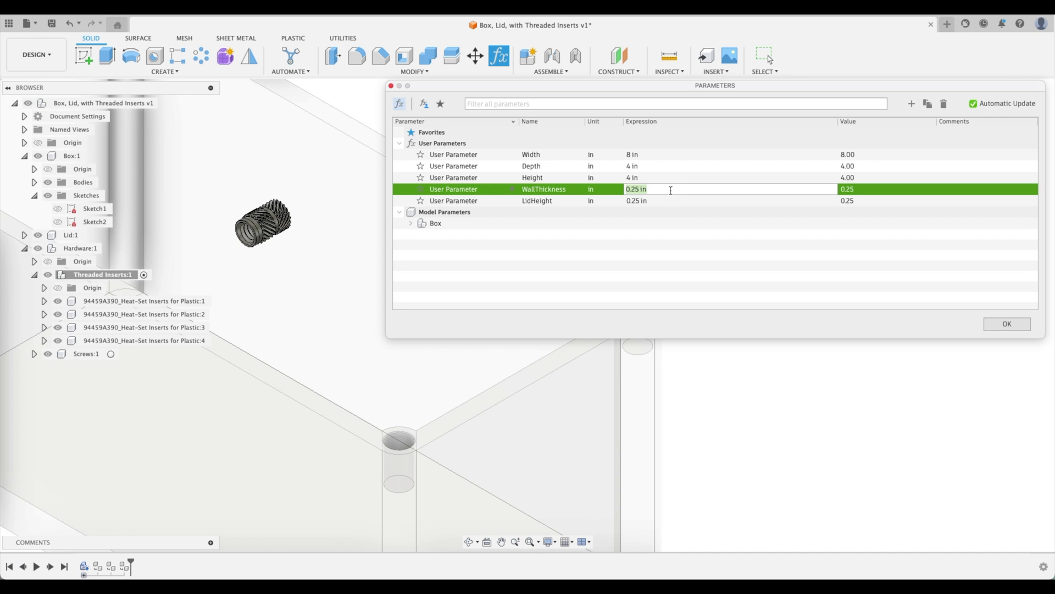
text(0.375)
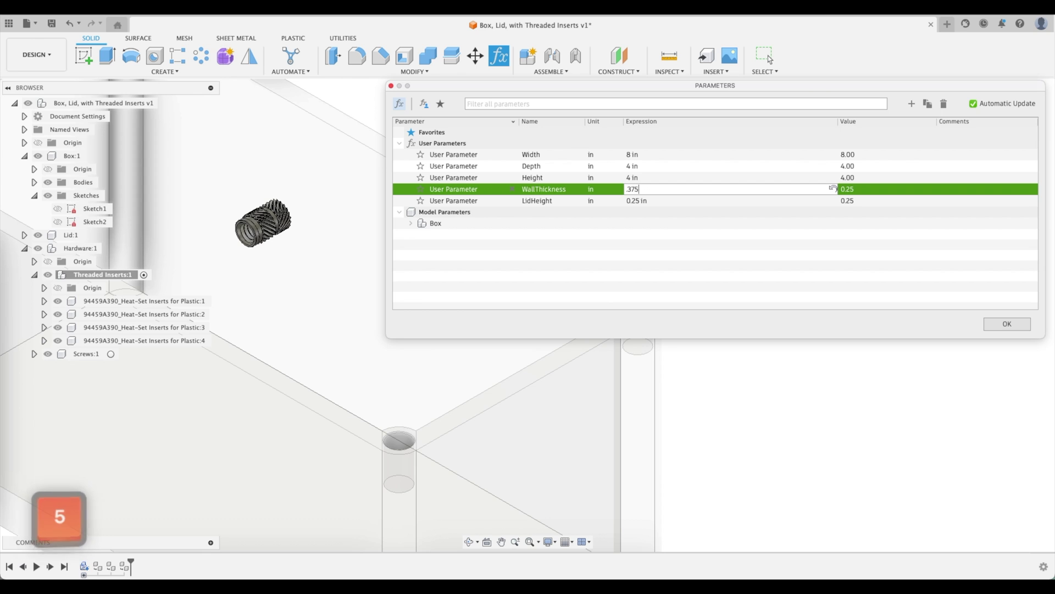
key(Return)
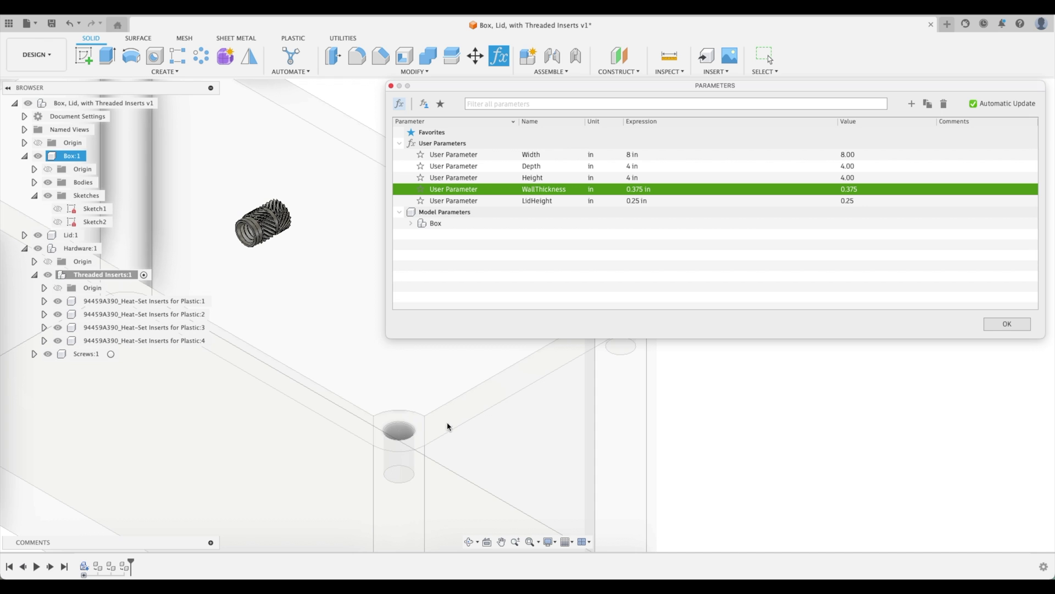
click(1007, 324)
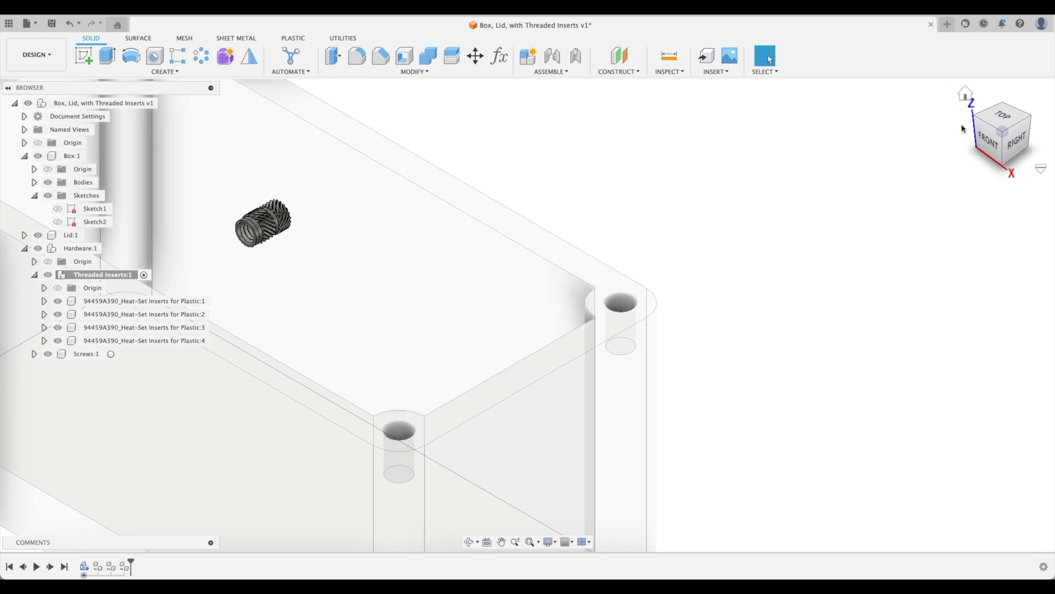
click(966, 98)
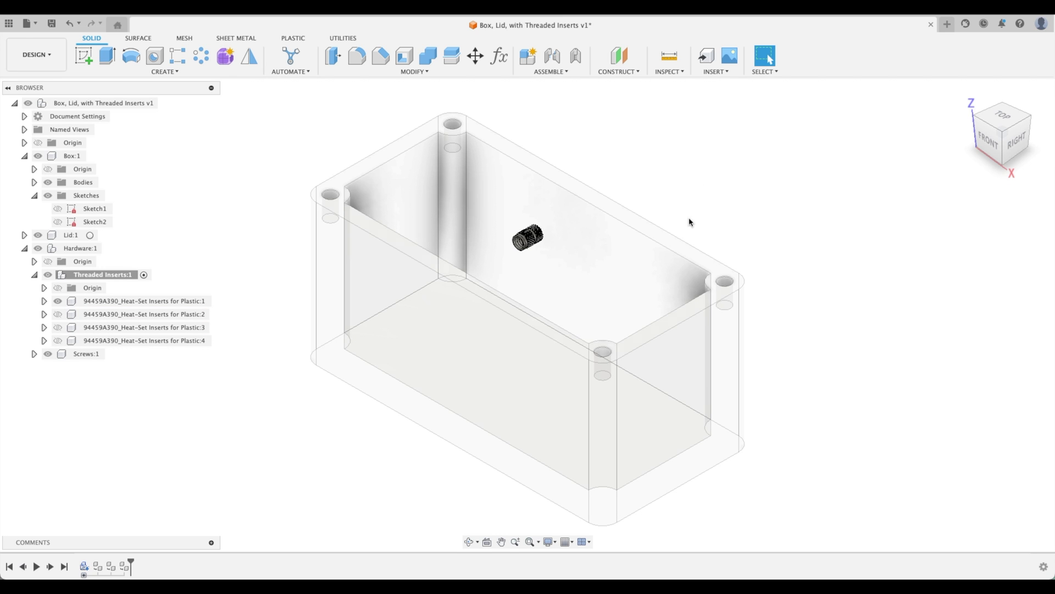
Orbit the view to see the first heat-set insert from the right.
shift+middle_drag(714, 202, 630, 124)
Start a joint (J) and snap to the first insert's end-face centre.
key(j)
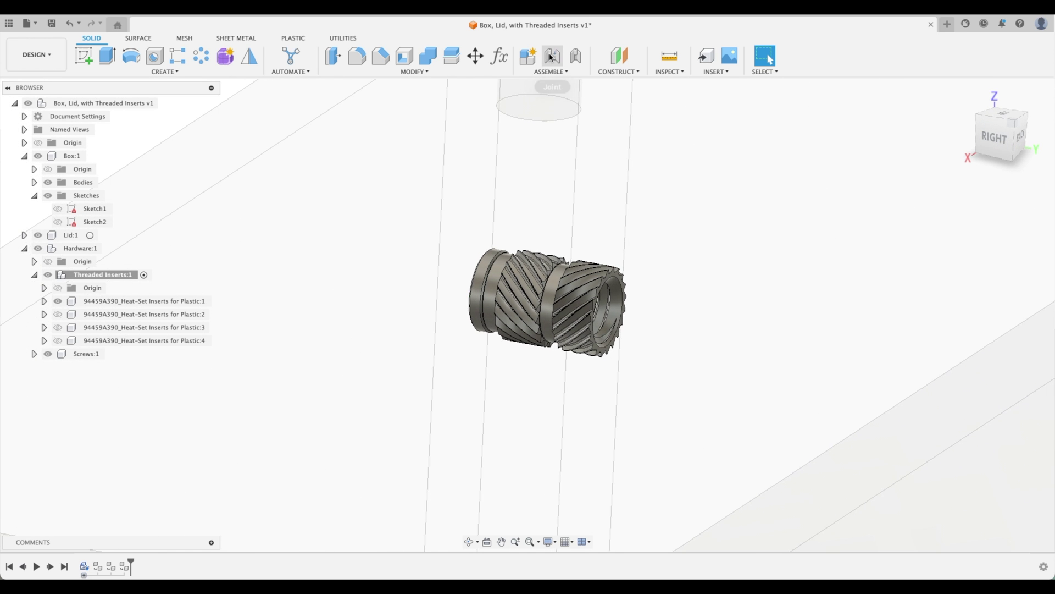
shift+middle_drag(644, 337, 632, 358)
scroll(621, 299, up, 5)
scroll(621, 300, up, 3)
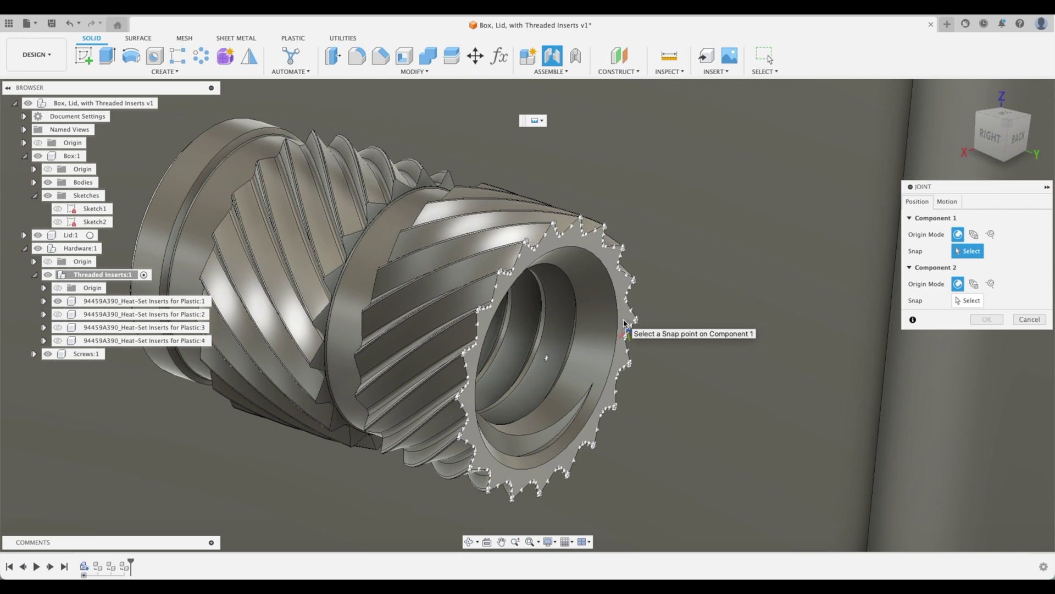
key(super)
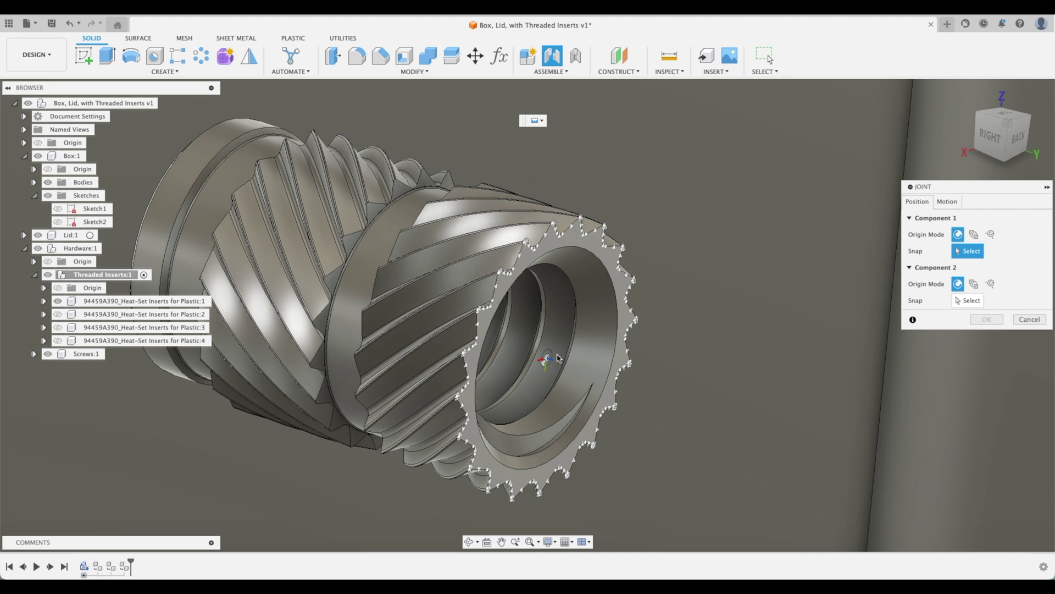
scroll(599, 337, up, 5)
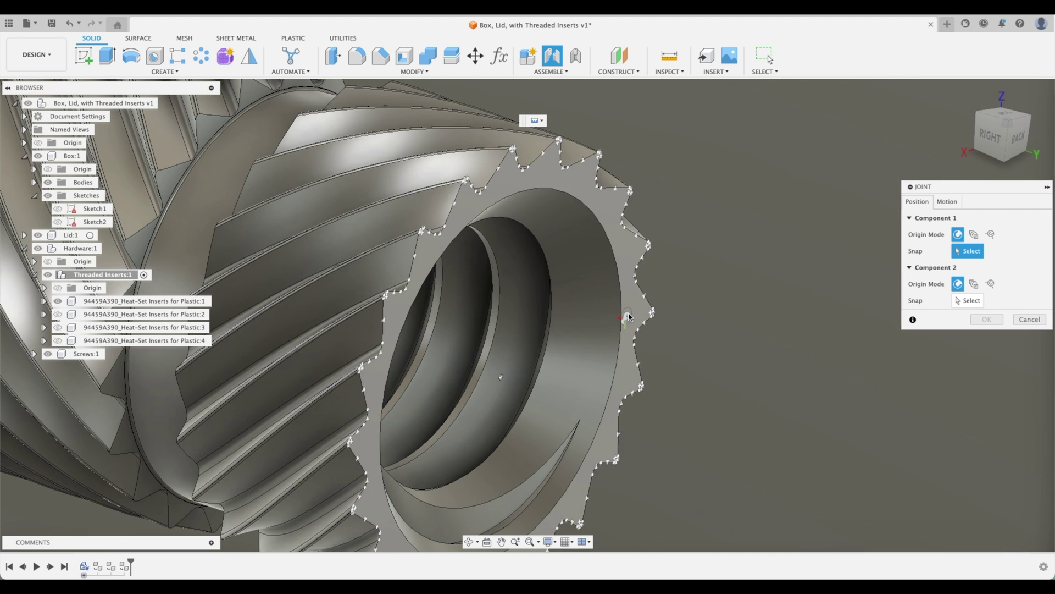
click(631, 315)
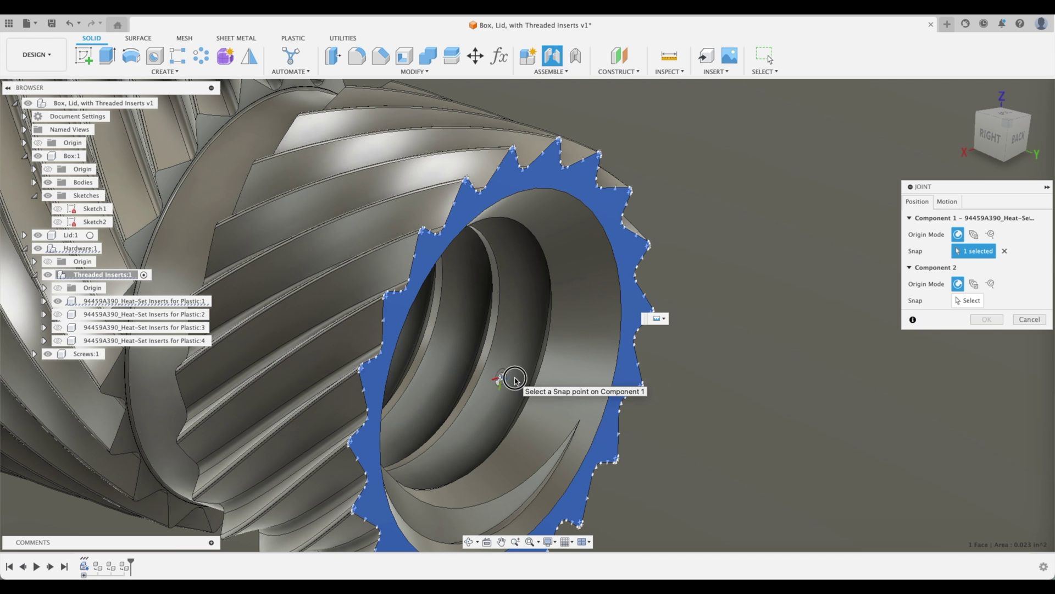
click(516, 380)
Snap the insert to a corner hole's centre, flip it, and confirm the joint.
scroll(688, 347, down, 10)
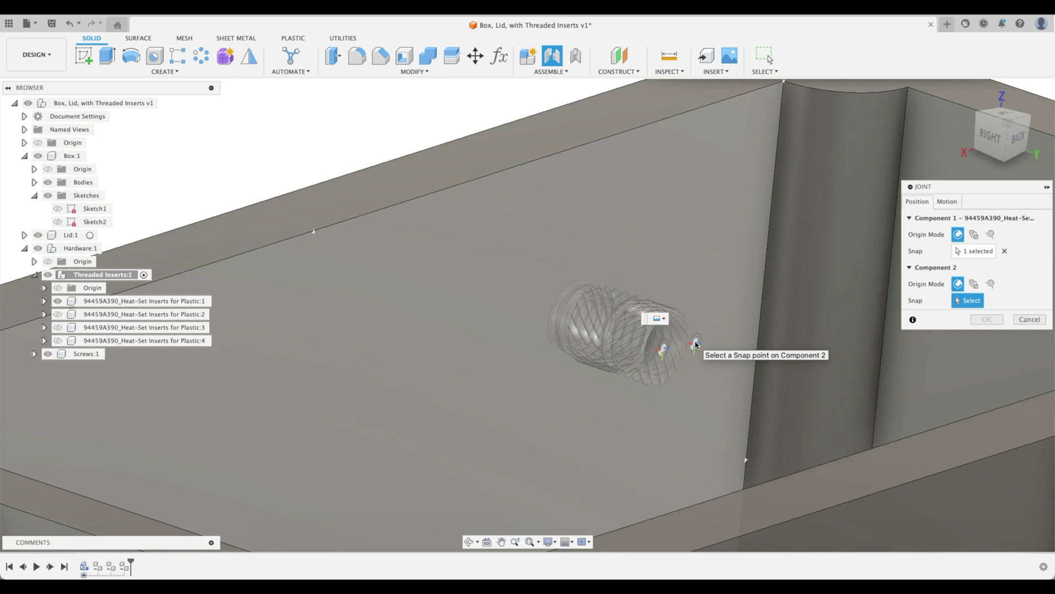
scroll(695, 345, down, 5)
shift+middle_drag(735, 377, 847, 477)
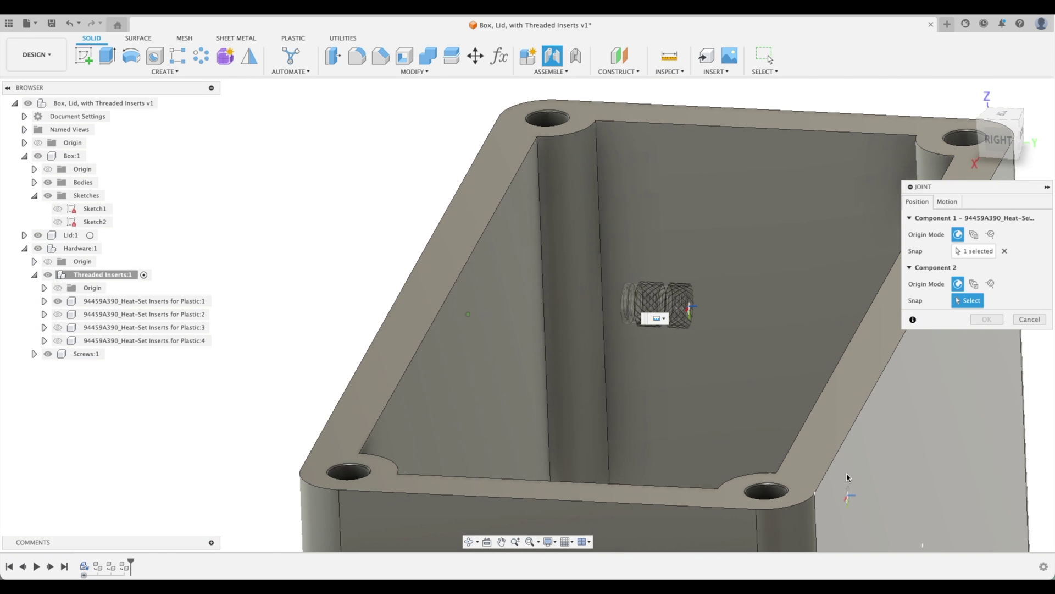
scroll(825, 470, up, 8)
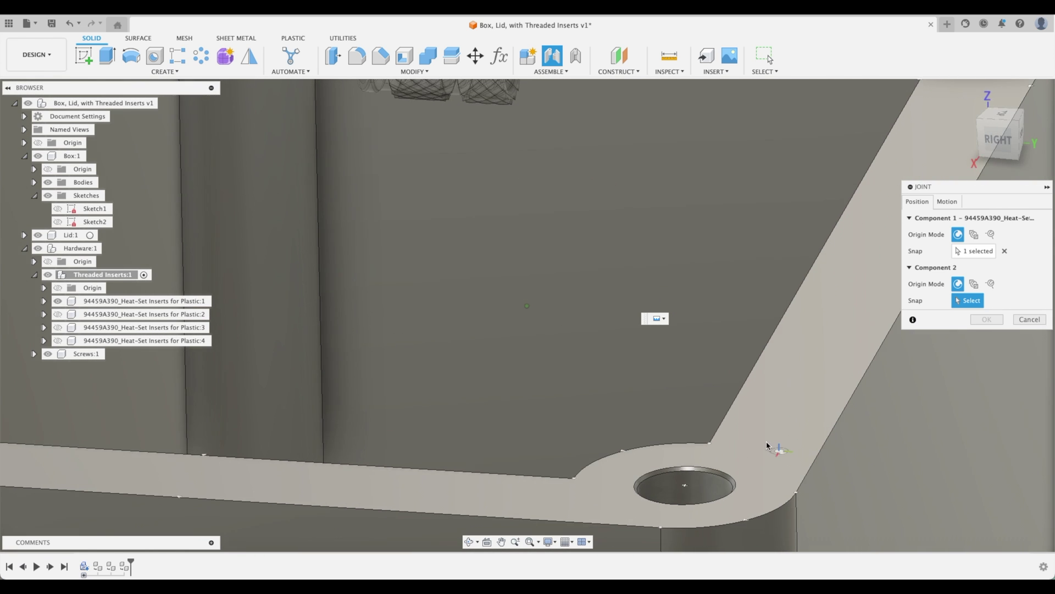
scroll(766, 446, up, 2)
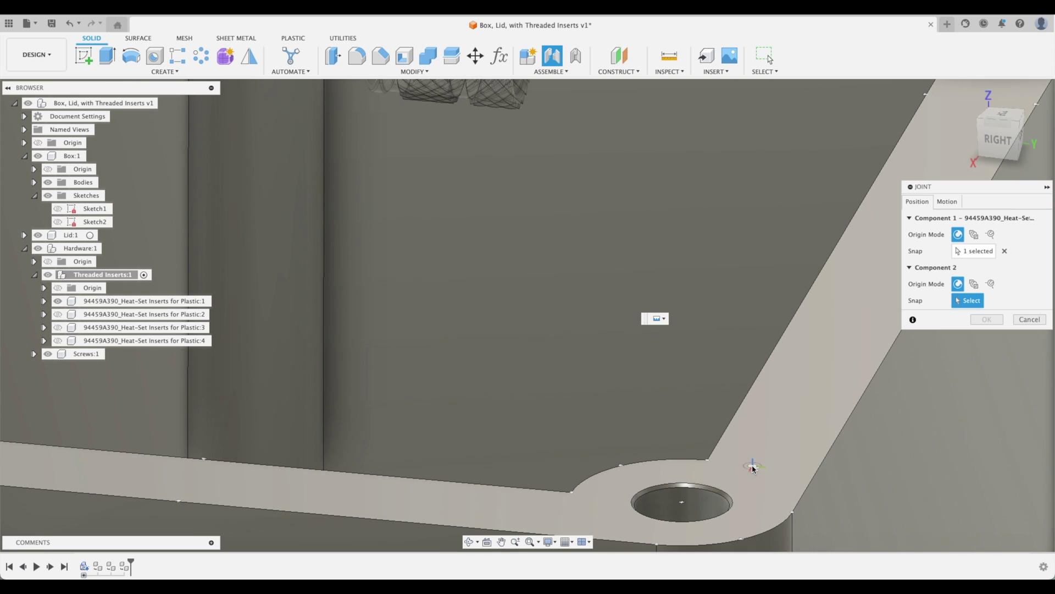
click(708, 502)
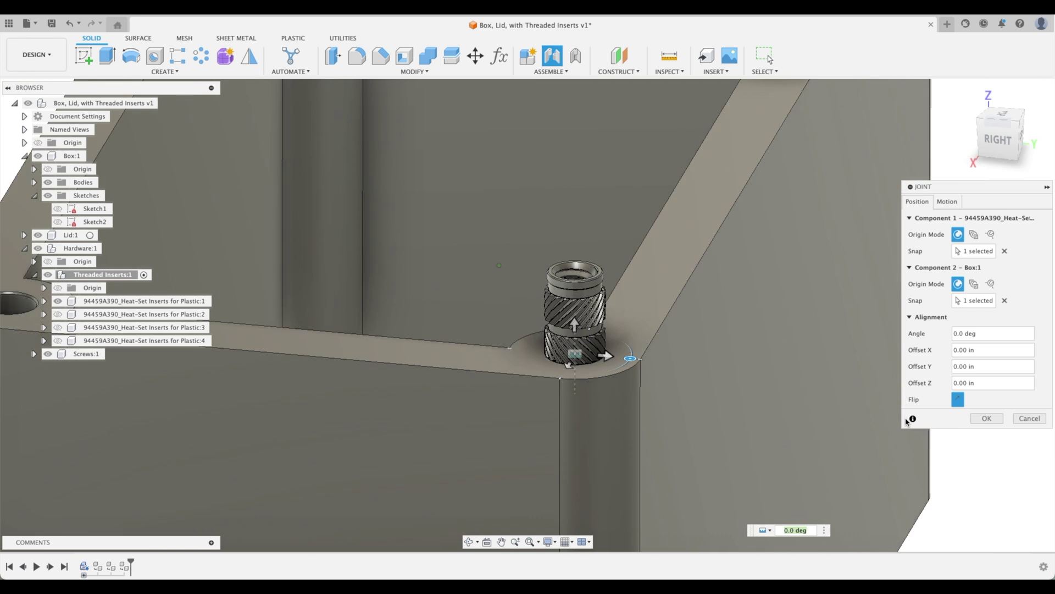
click(958, 400)
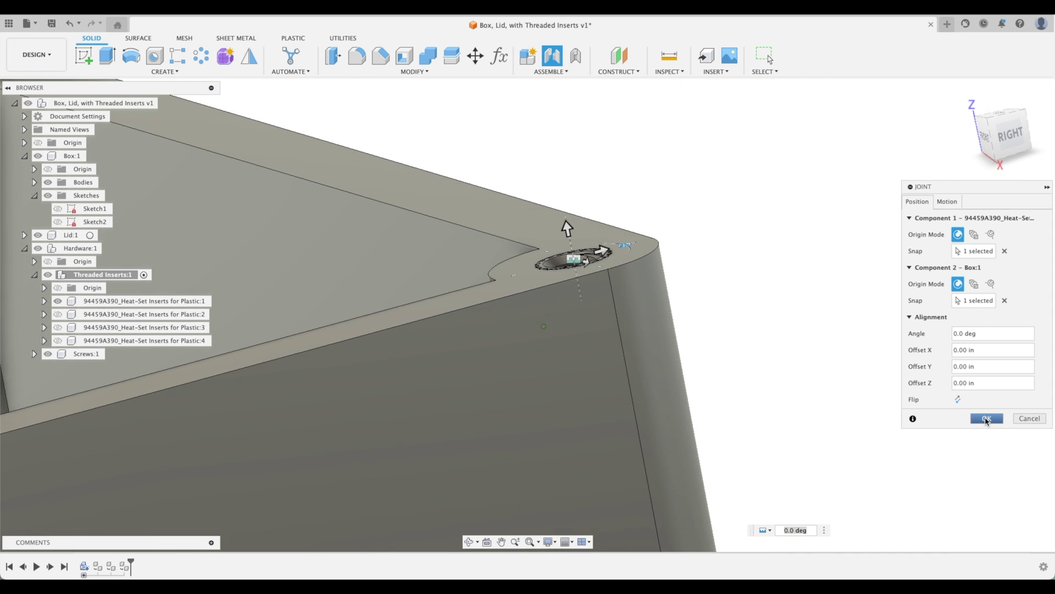
click(986, 419)
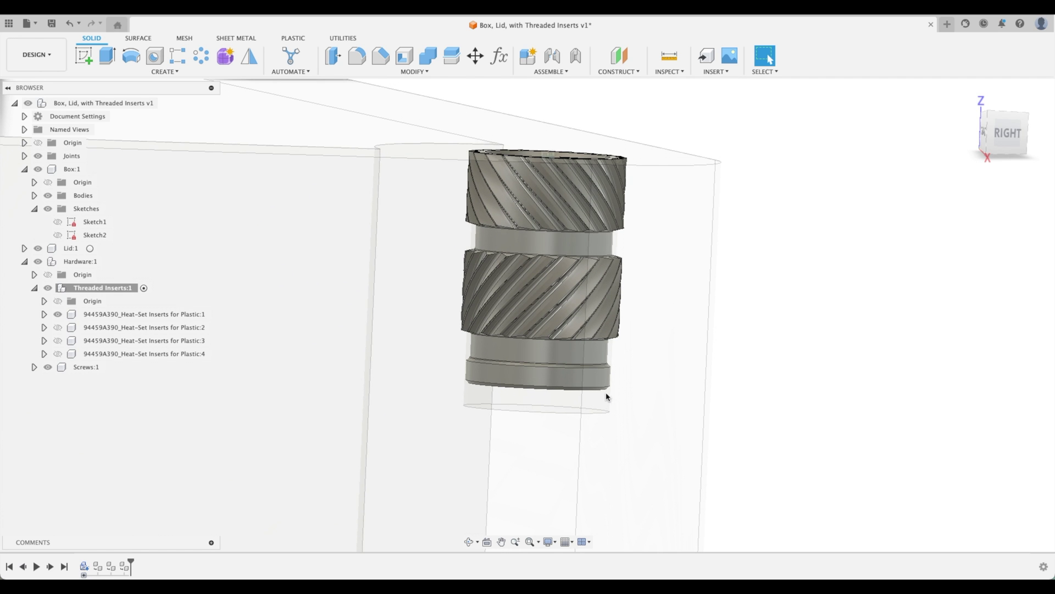
Return to the home view and show Heat-Set Inserts for Plastic:2.
click(125, 289)
key(F6)
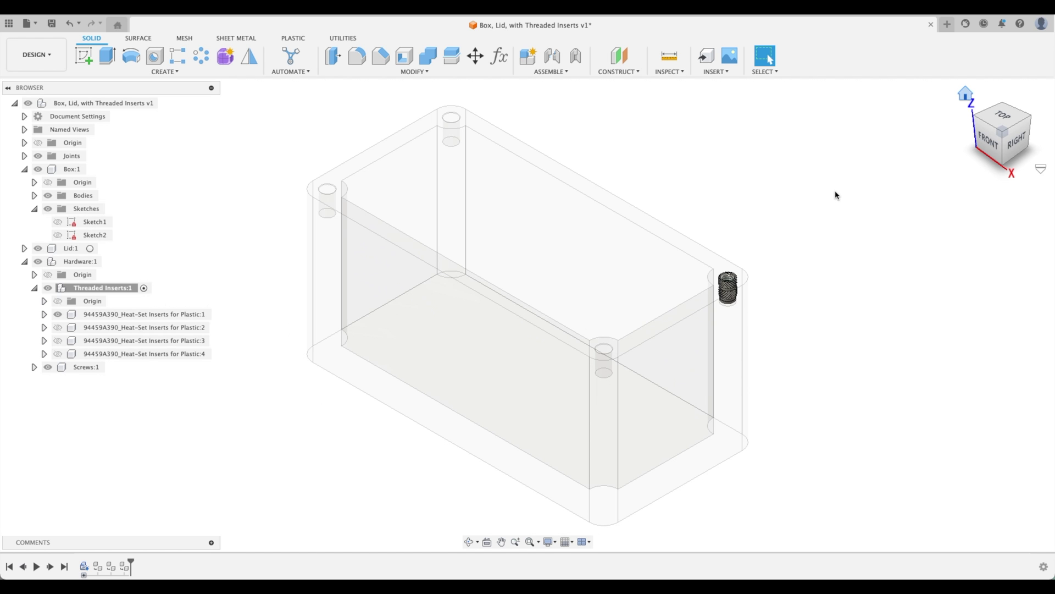
click(57, 327)
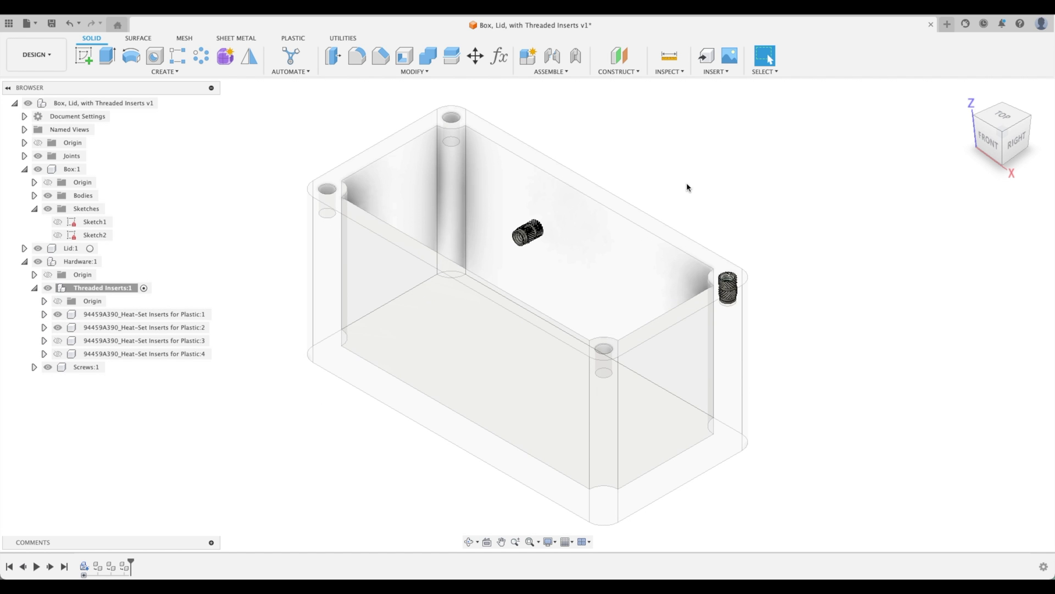
Start a joint for the second insert and snap to its end centre.
shift+middle_drag(687, 188, 567, 76)
scroll(683, 136, up, 5)
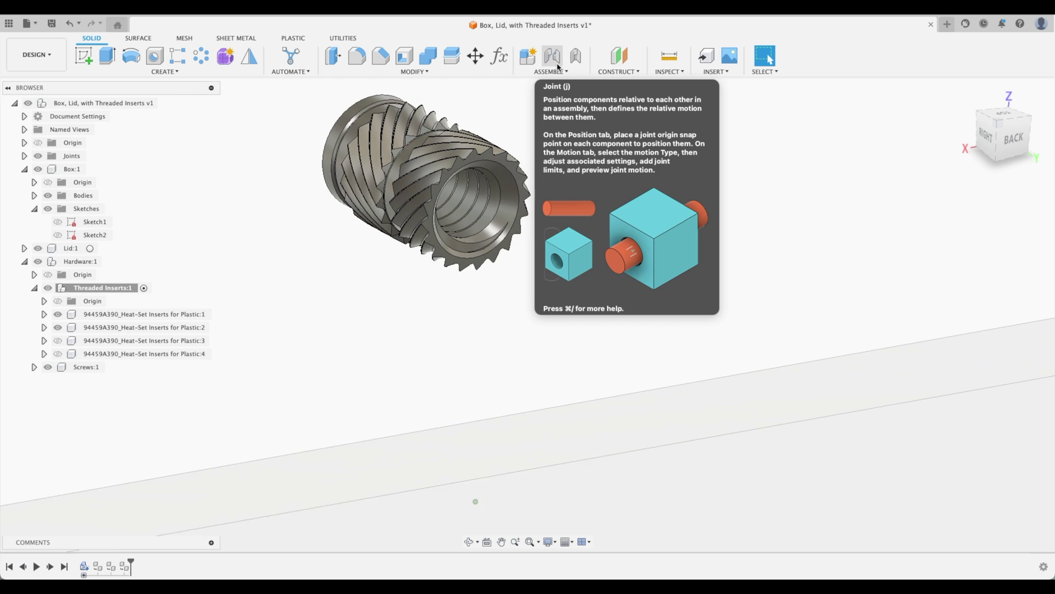
click(556, 64)
scroll(538, 103, up, 5)
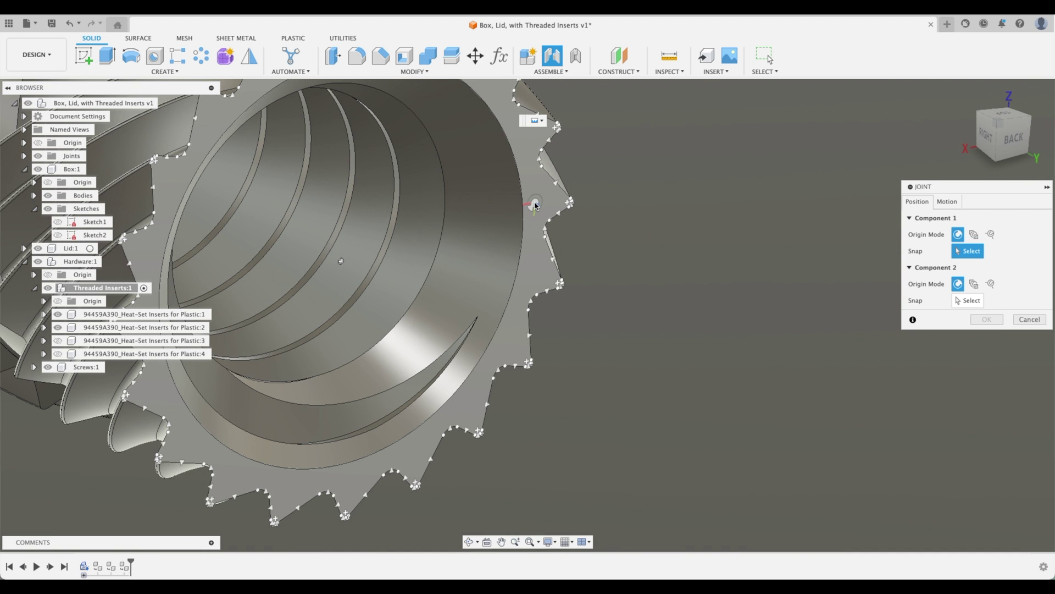
key(super)
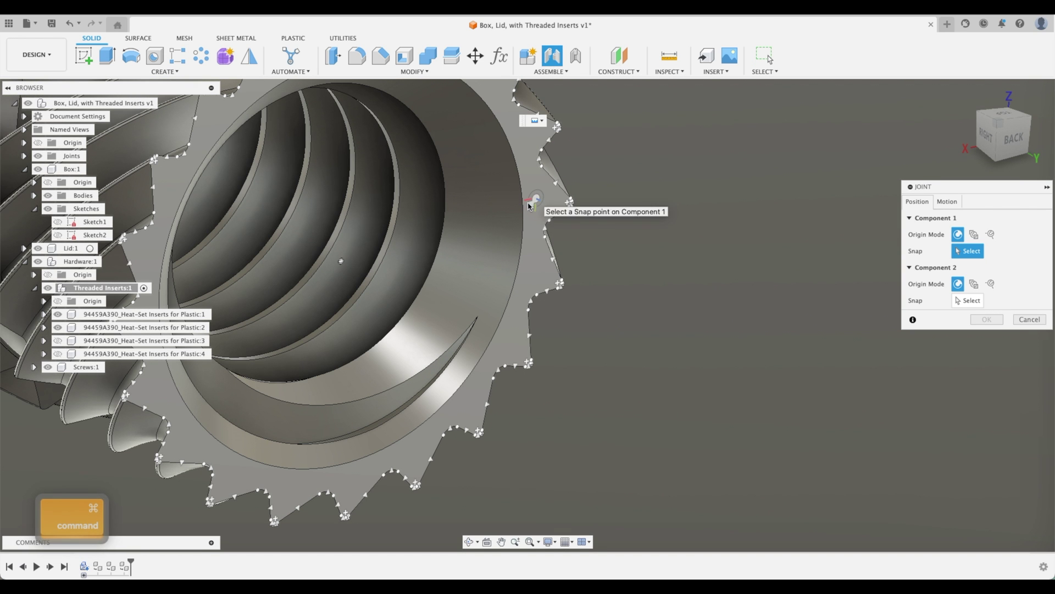
click(341, 263)
Snap the second insert to another corner hole's centre, flipped, and confirm.
scroll(505, 262, down, 5)
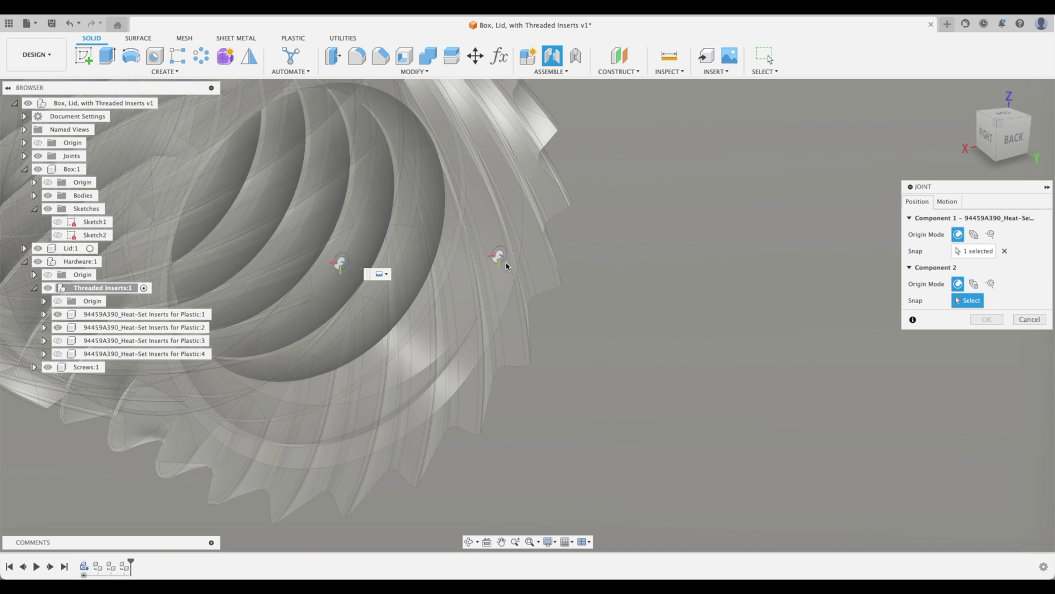
shift+middle_drag(515, 266, 995, 383)
scroll(875, 216, down, 3)
scroll(813, 177, up, 5)
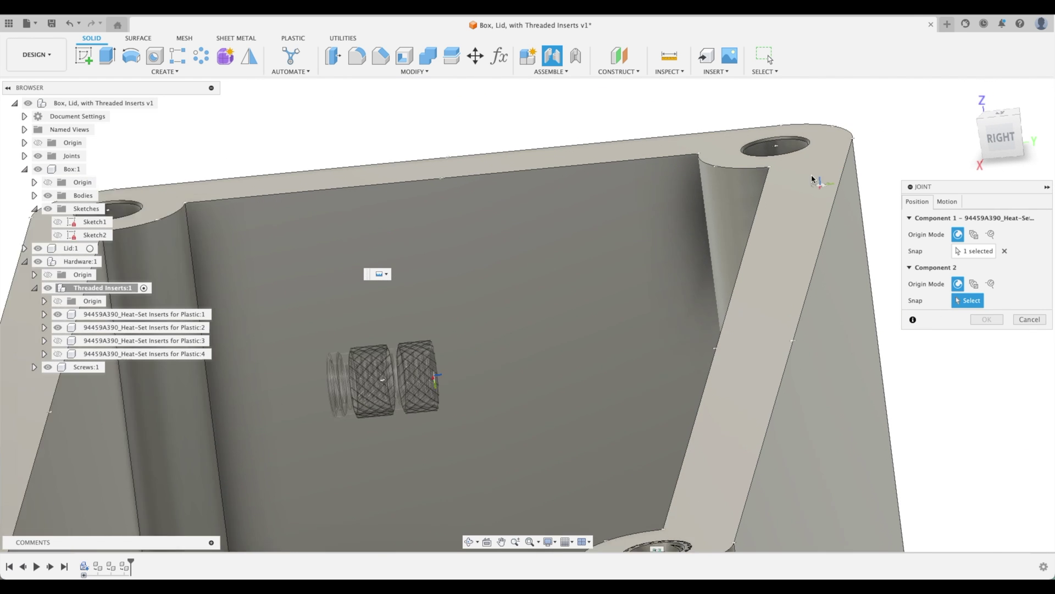
click(786, 150)
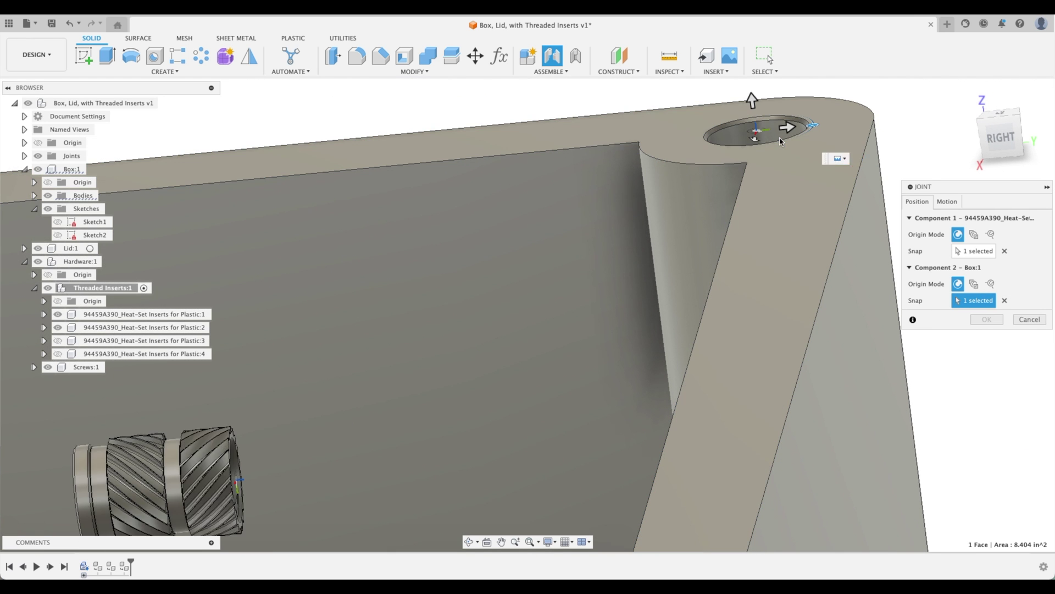
click(958, 400)
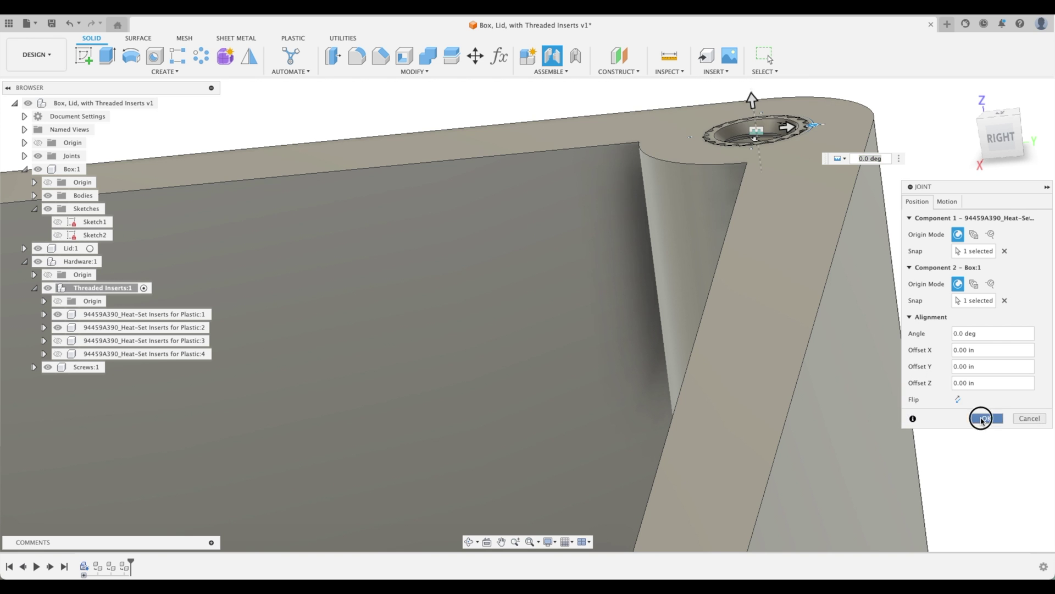
click(1001, 418)
key(F6)
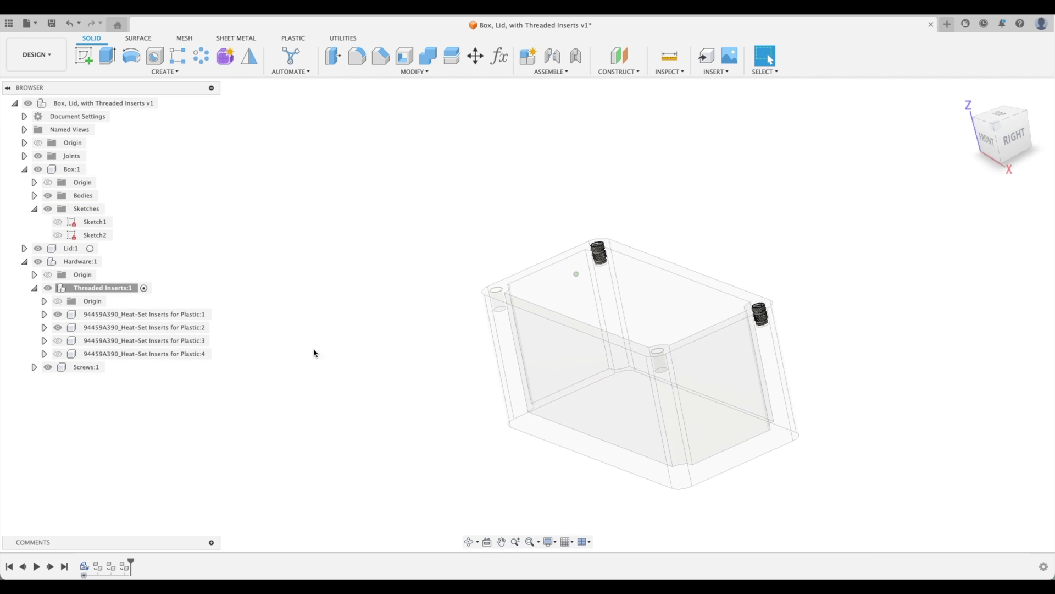
Show the third insert and joint it, flipped, into a corner hole.
click(57, 340)
shift+middle_drag(705, 292, 528, 443)
key(j)
scroll(528, 443, up, 10)
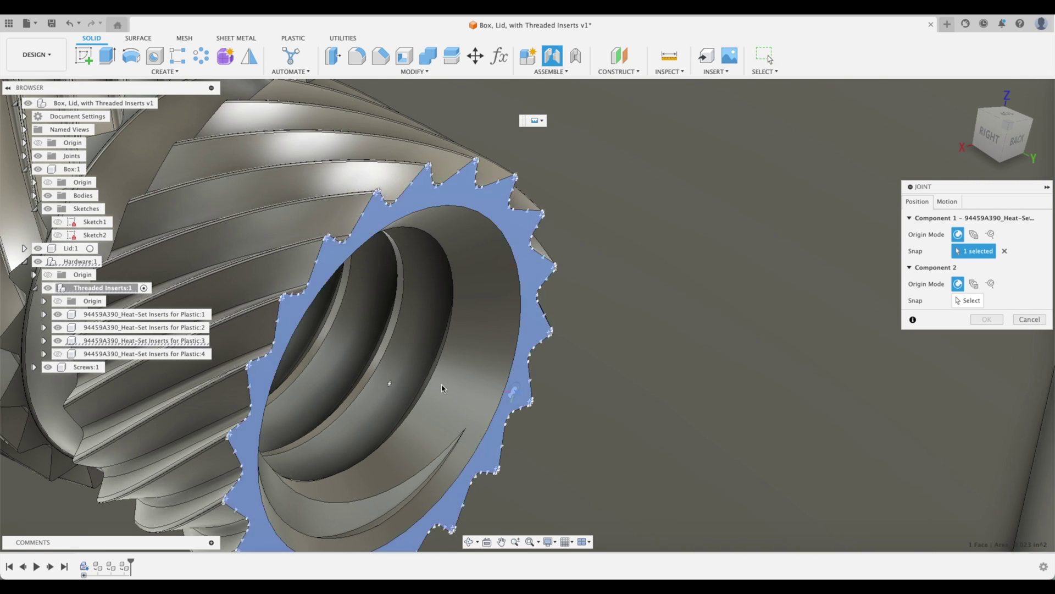
click(440, 385)
scroll(662, 424, down, 10)
scroll(594, 299, down, 5)
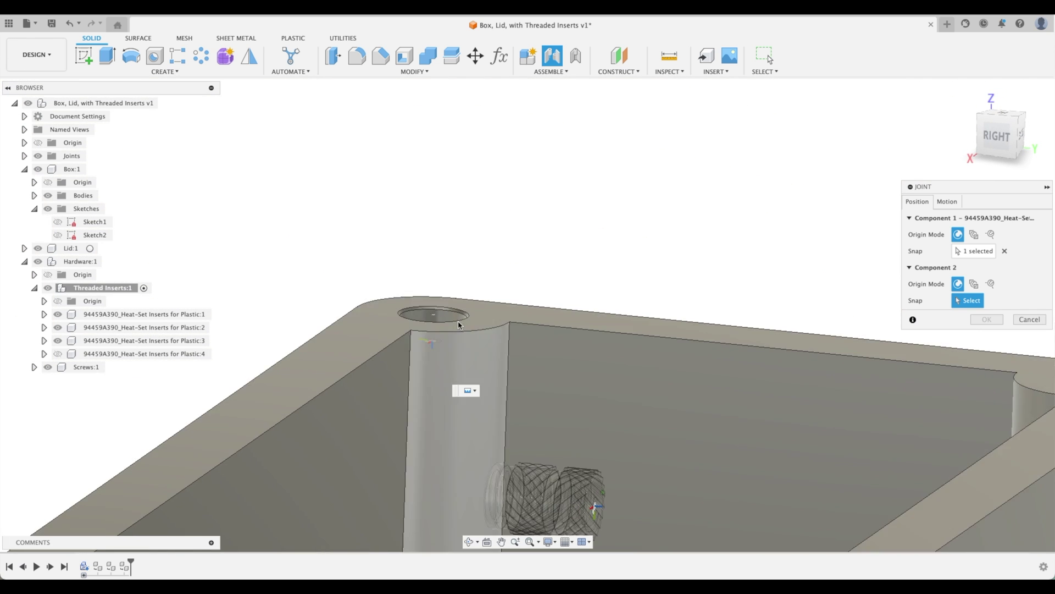
scroll(494, 302, up, 3)
click(484, 305)
click(958, 400)
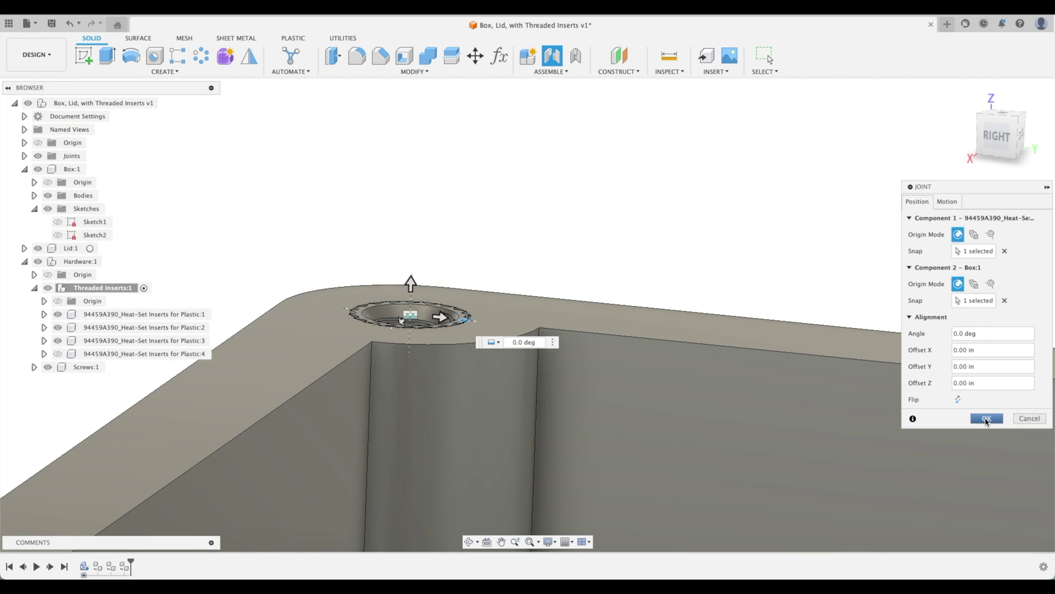
click(987, 418)
Show the fourth insert, start its joint and snap to its end centre.
scroll(469, 192, down, 5)
shift+middle_drag(470, 192, 330, 275)
click(55, 354)
click(58, 354)
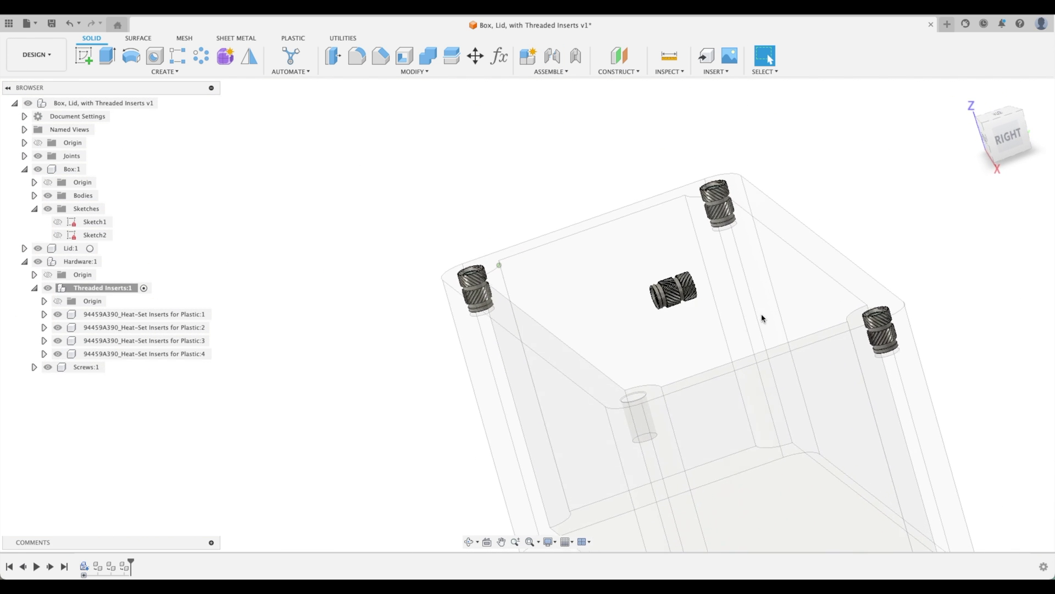
shift+middle_drag(764, 316, 633, 307)
scroll(632, 308, up, 5)
click(552, 55)
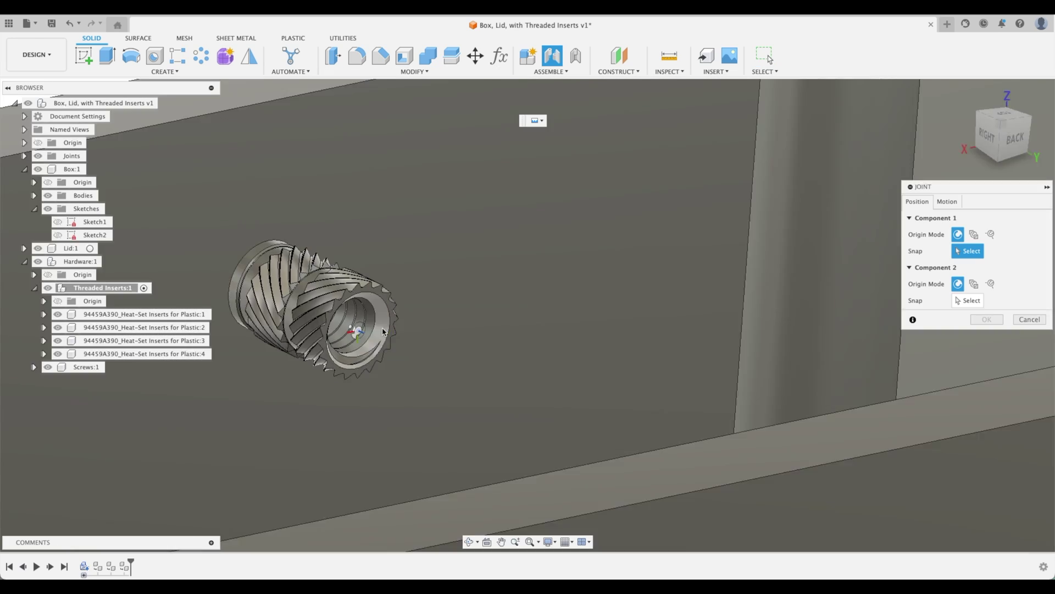
scroll(396, 330, up, 6)
click(260, 388)
Snap the fourth insert into the last corner hole, flipped, and confirm.
scroll(290, 370, down, 5)
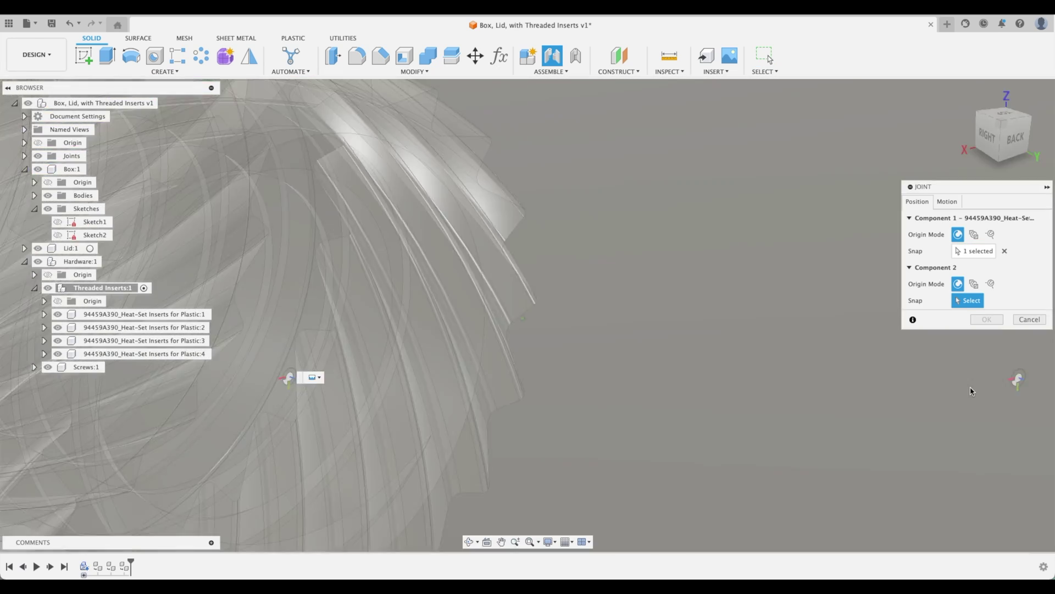
shift+middle_drag(290, 370, 314, 373)
scroll(314, 372, up, 6)
click(512, 476)
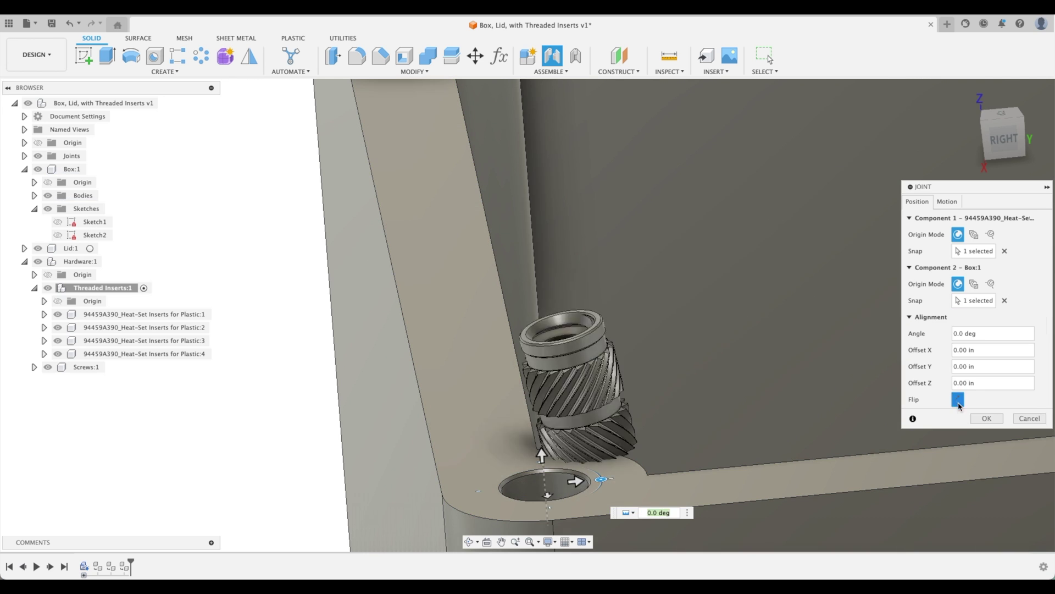
click(987, 420)
click(965, 94)
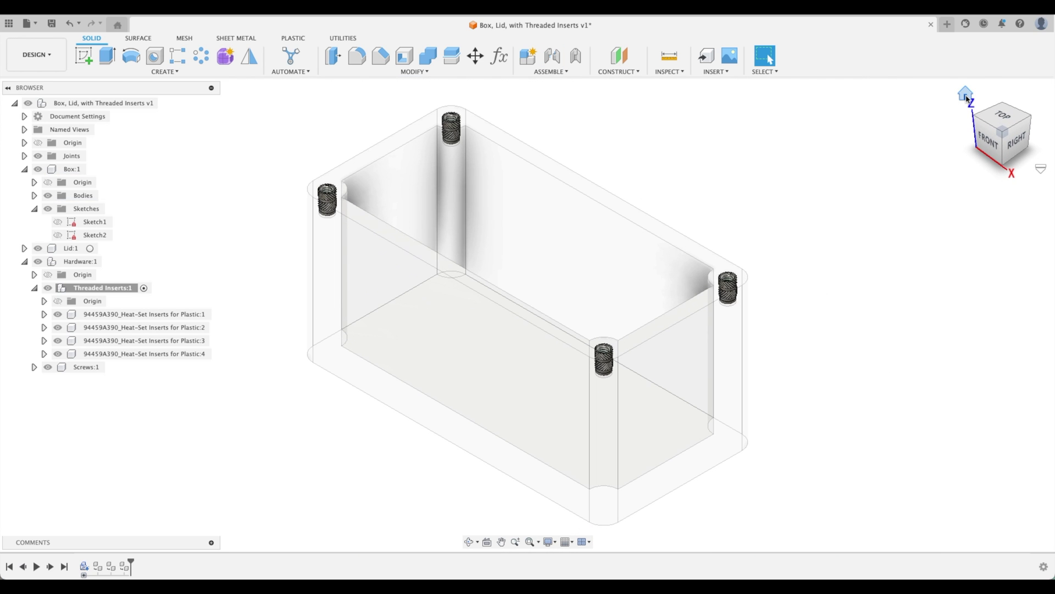